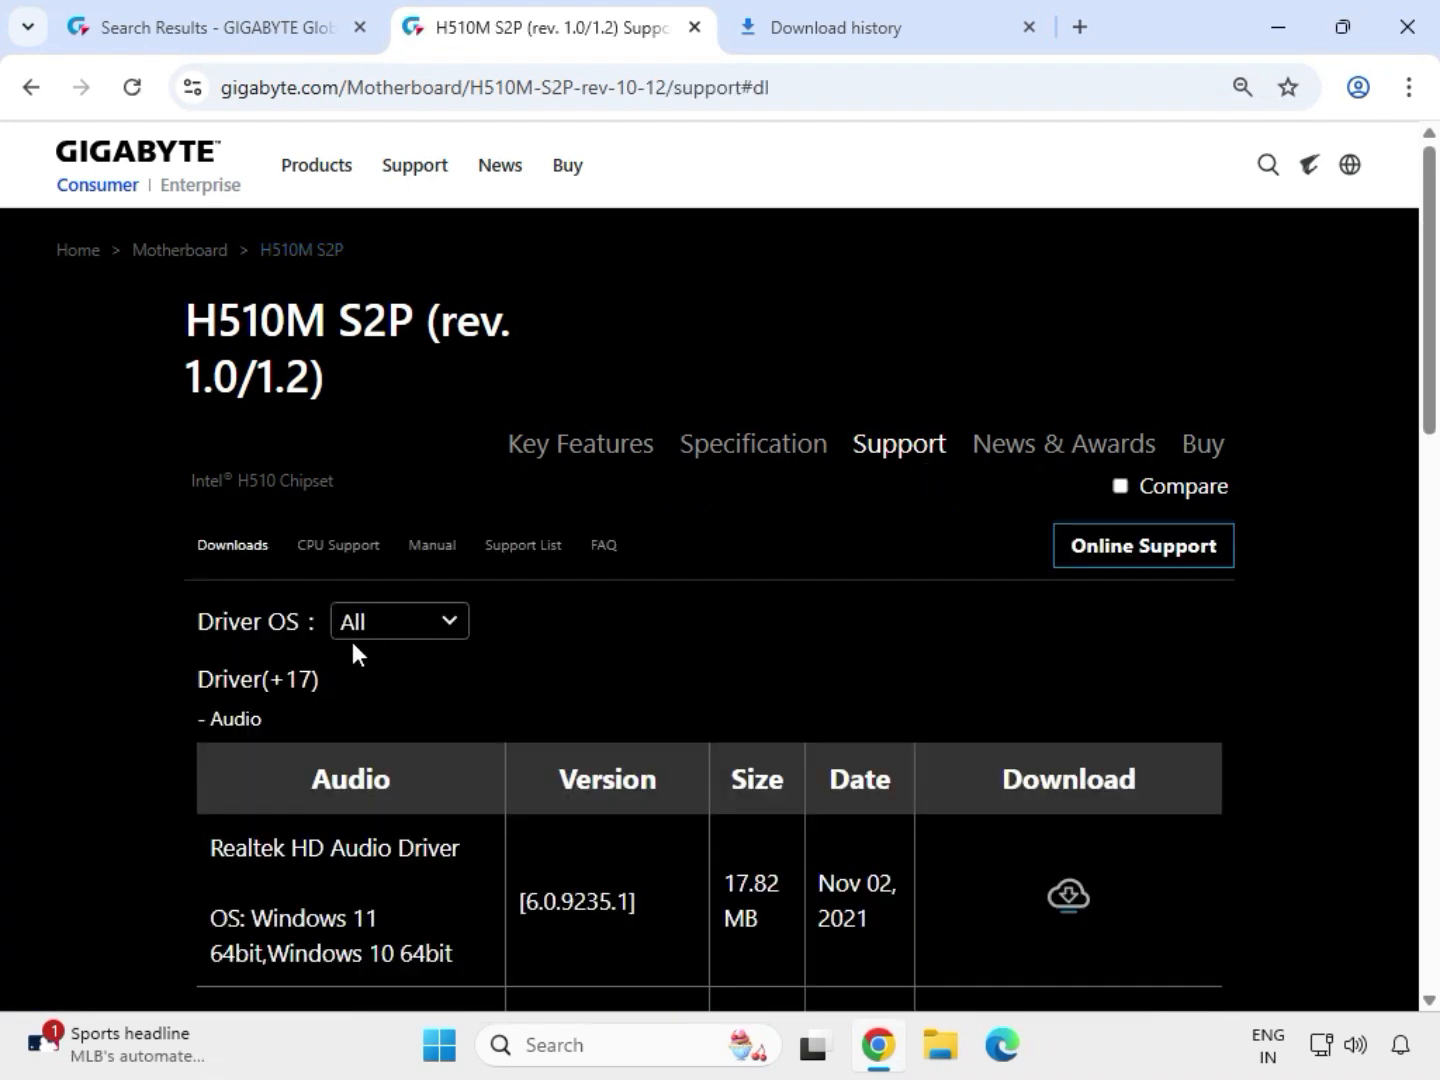
Filter the H510M S2P driver list to Windows 11 64bit and download the Realtek HD Audio Driver
{"action": "left_click", "coordinate": [372, 632]}
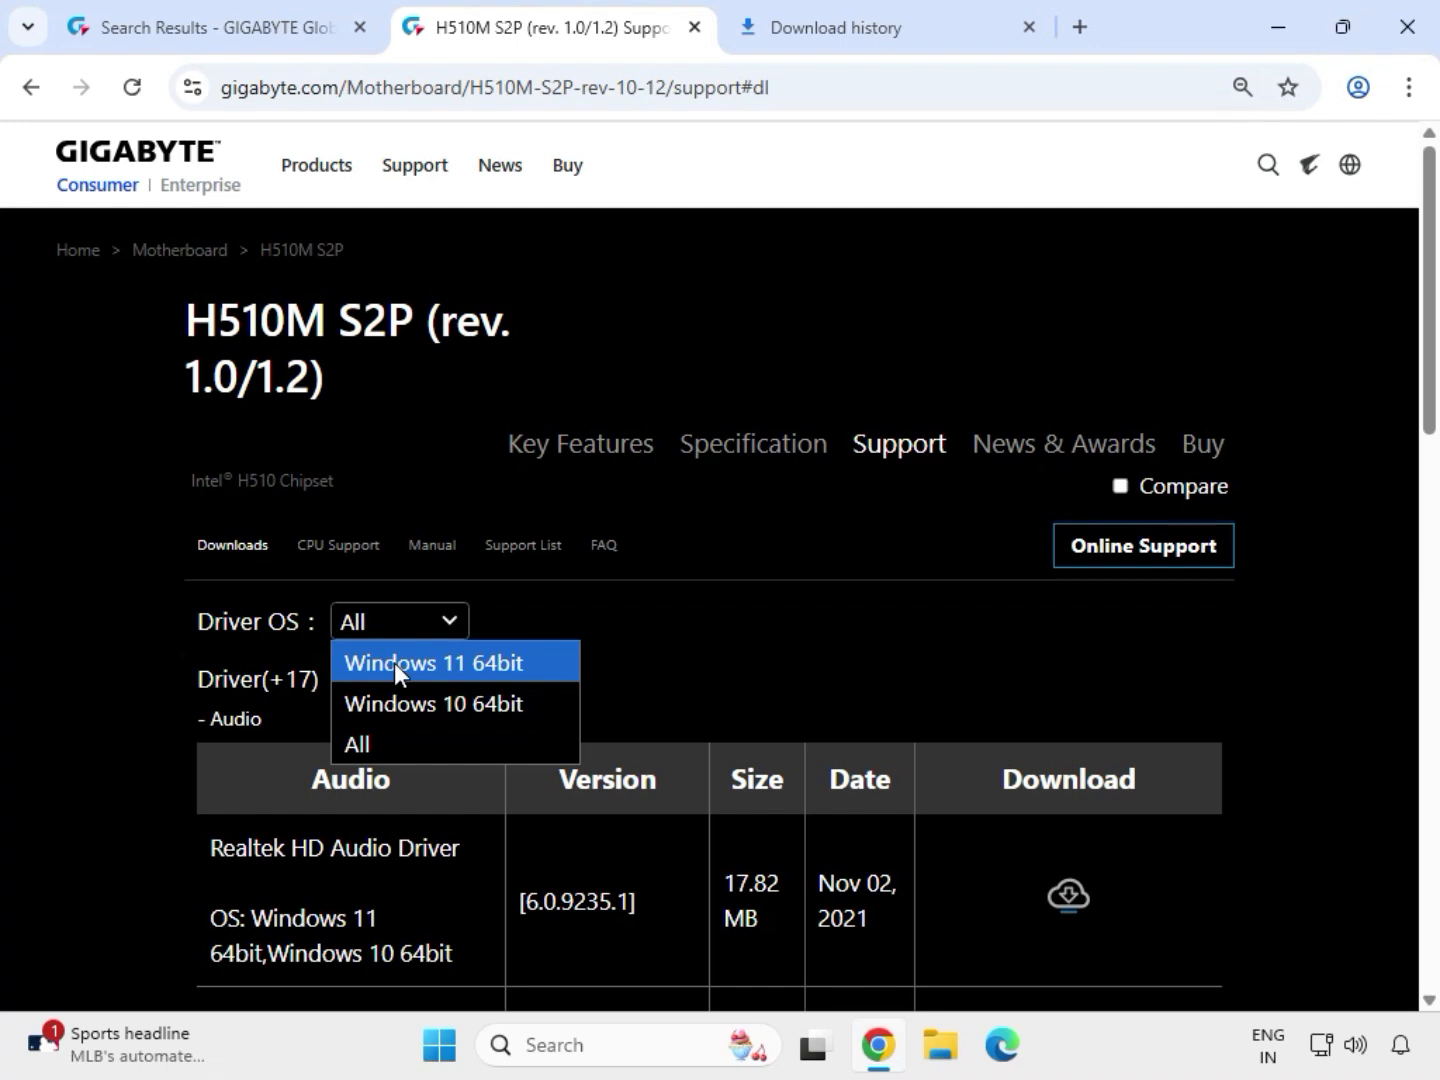
{"action": "left_click", "coordinate": [393, 660]}
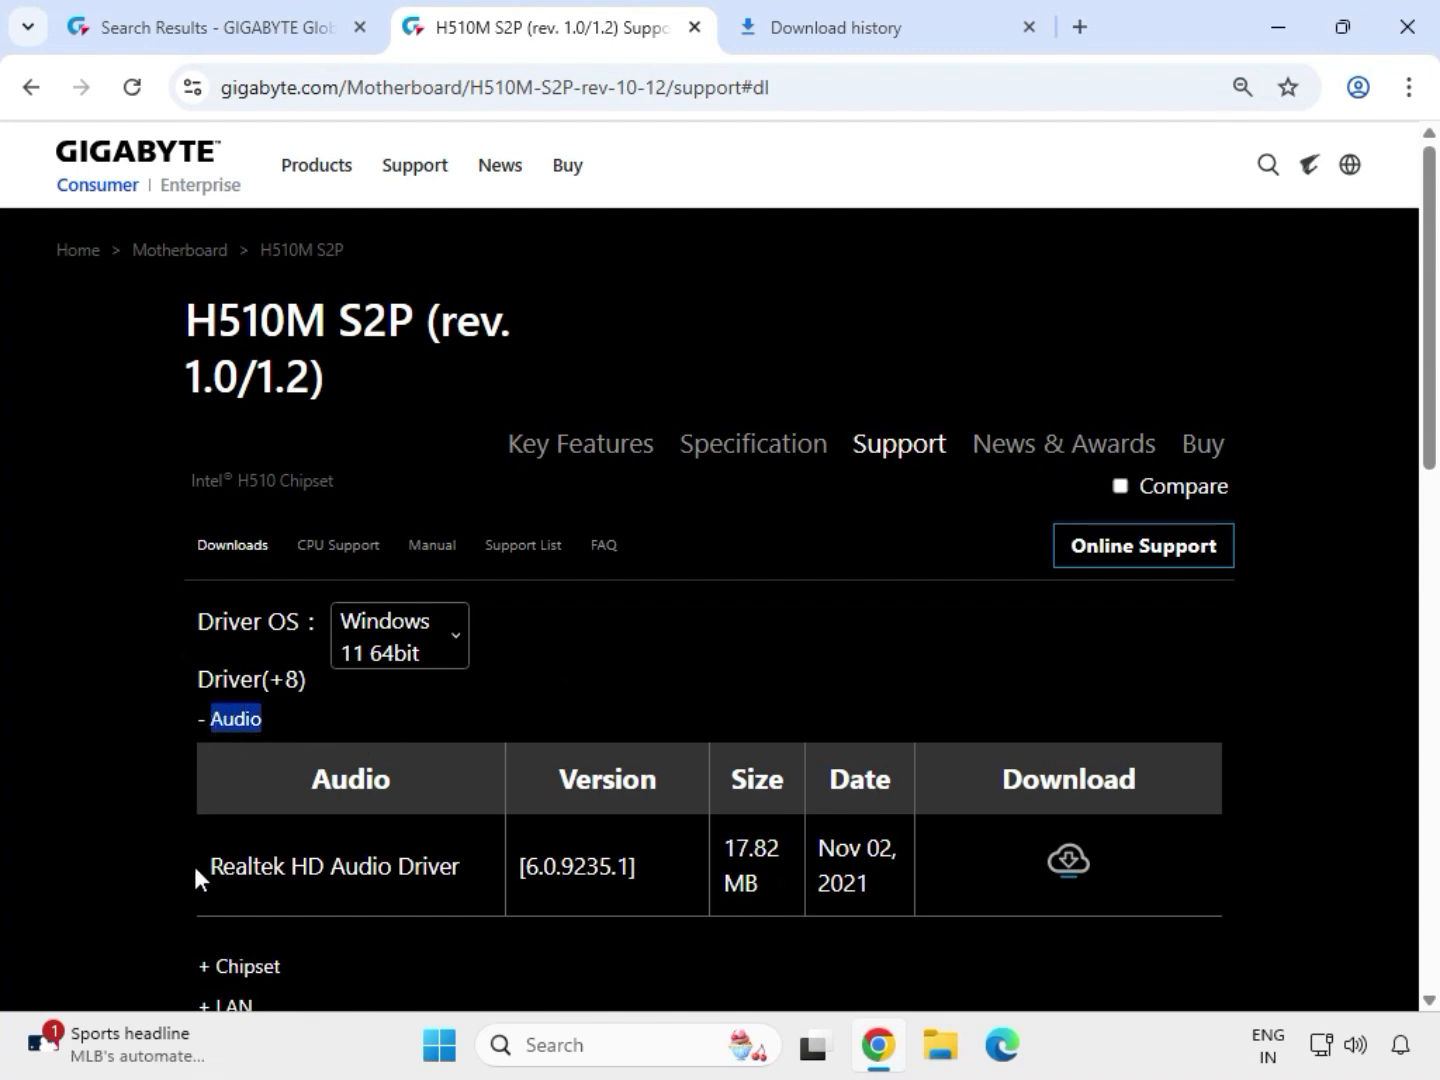
{"action": "left_click_drag", "start_coordinate": [194, 862], "coordinate": [461, 869]}
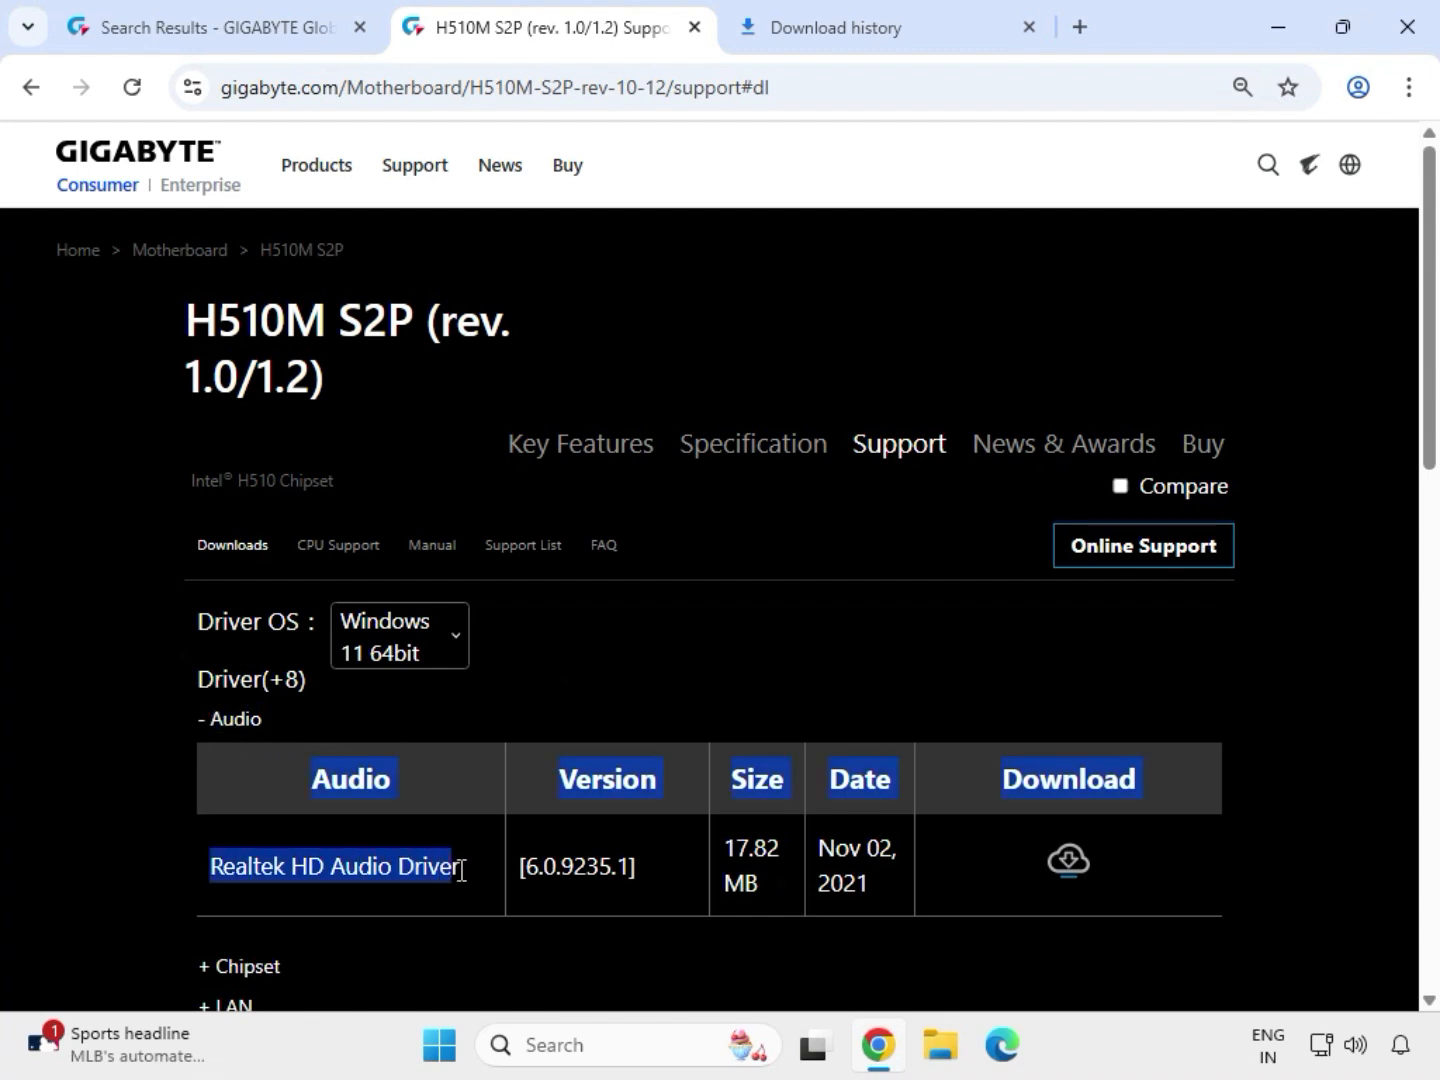
{"action": "left_click", "coordinate": [1057, 860]}
Download the Intel INF installation and Intel Serial I/O driver from the Chipset category
{"action": "scroll", "coordinate": [800, 780], "scroll_direction": "down", "scroll_amount": 1}
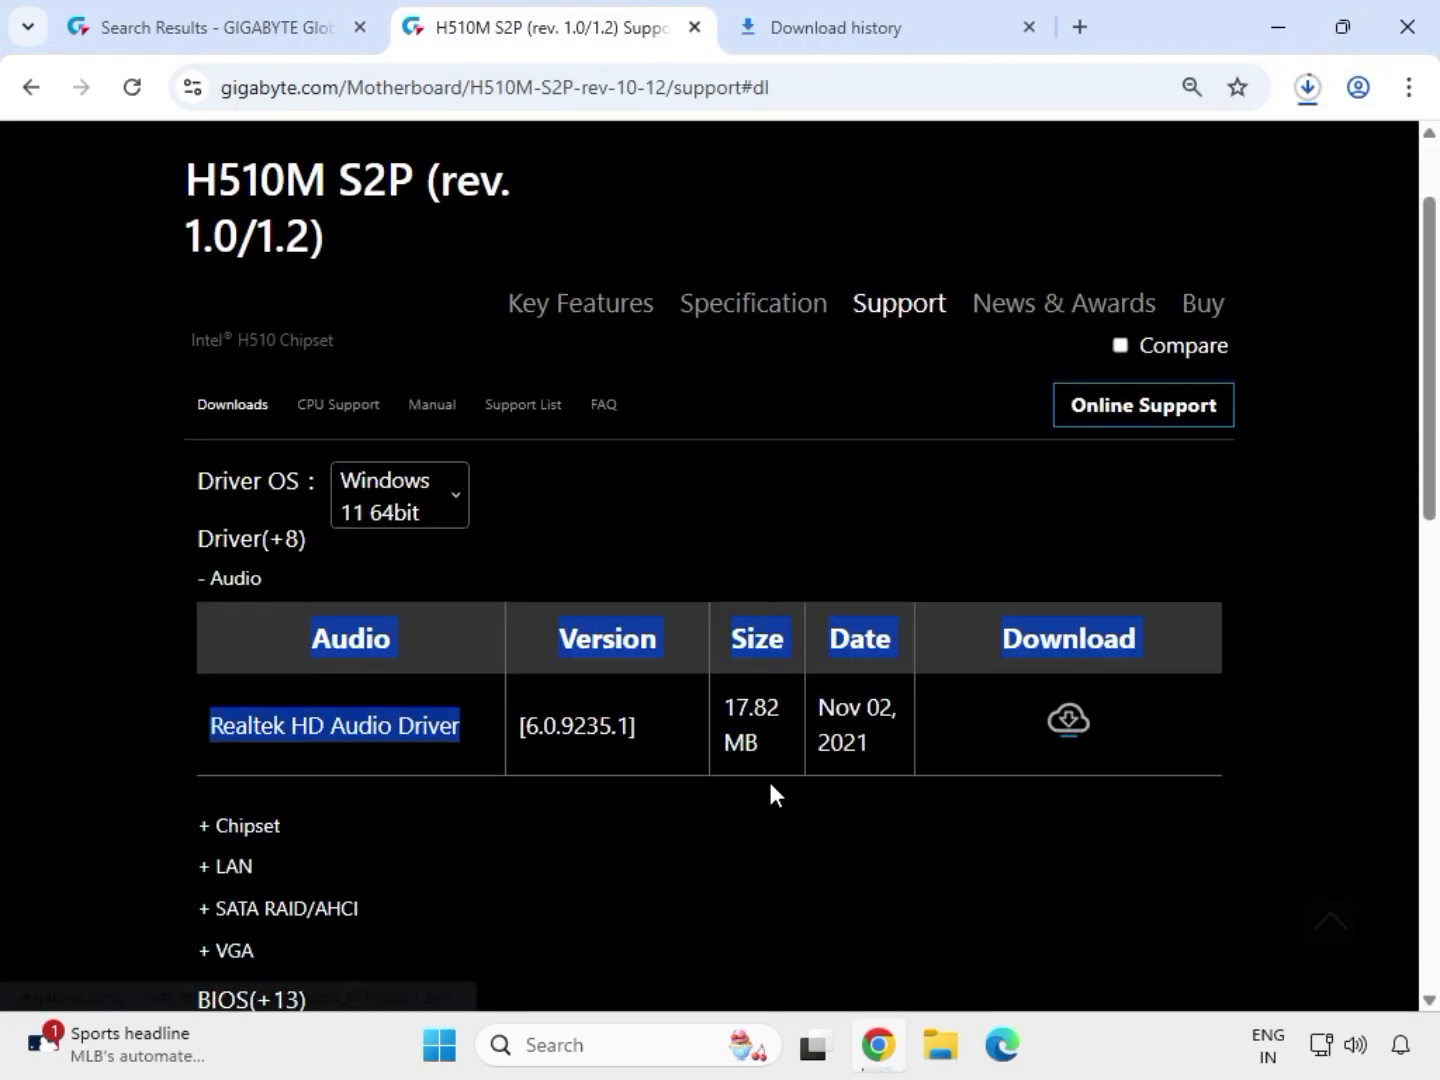
{"action": "left_click", "coordinate": [265, 833]}
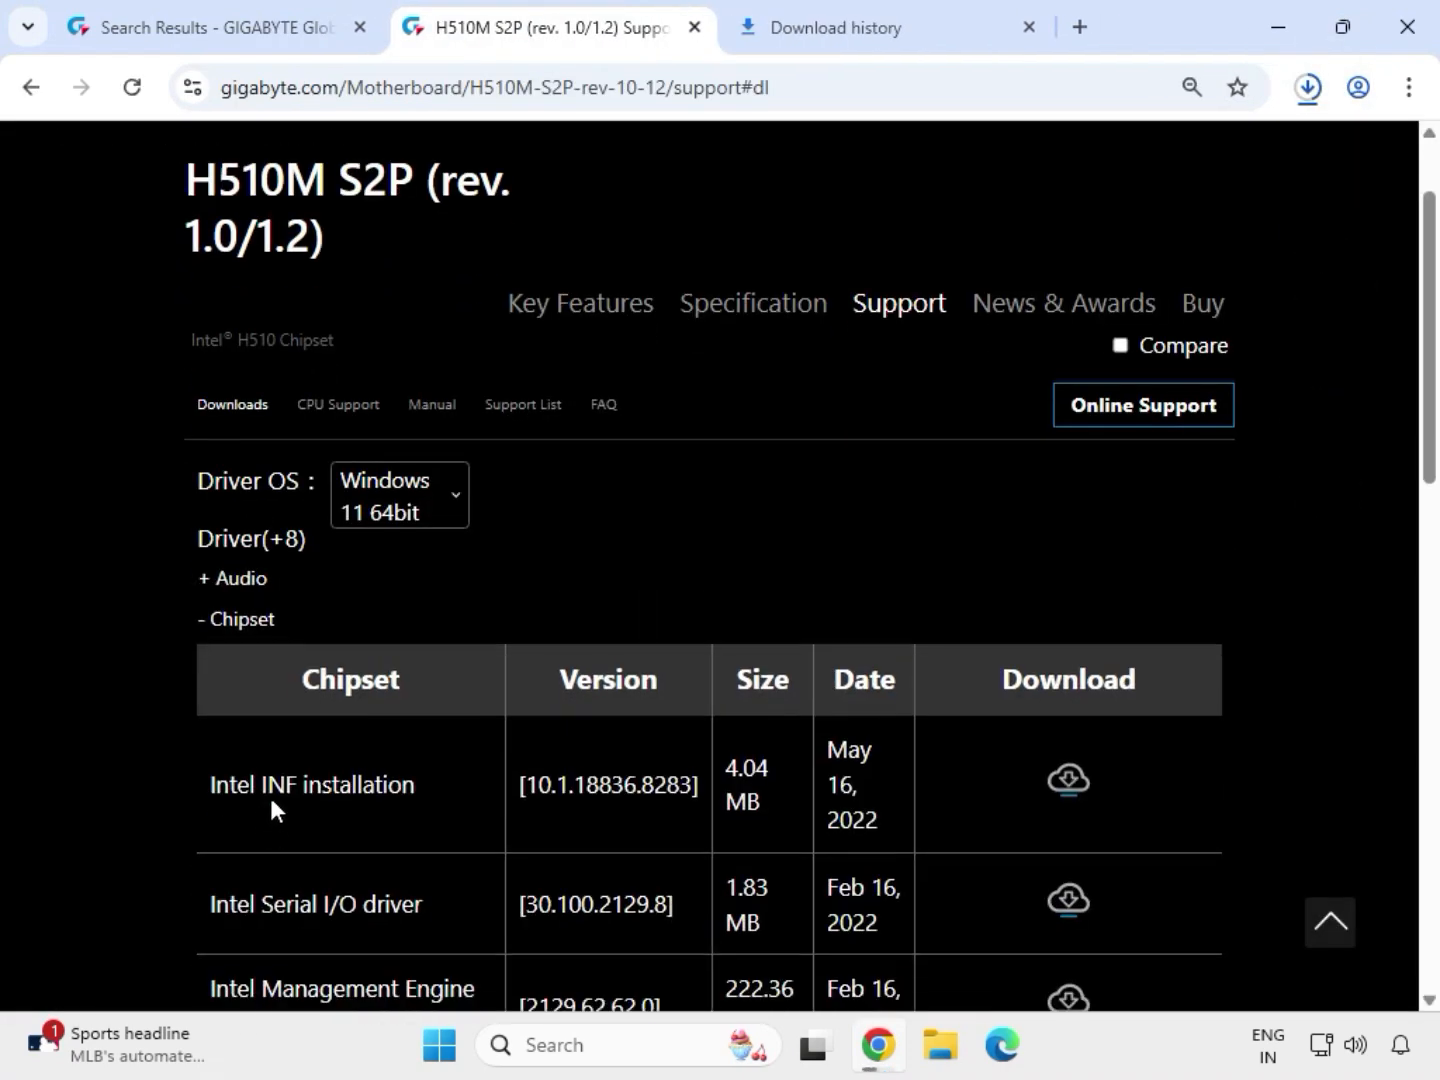
{"action": "left_click_drag", "start_coordinate": [210, 785], "coordinate": [421, 790]}
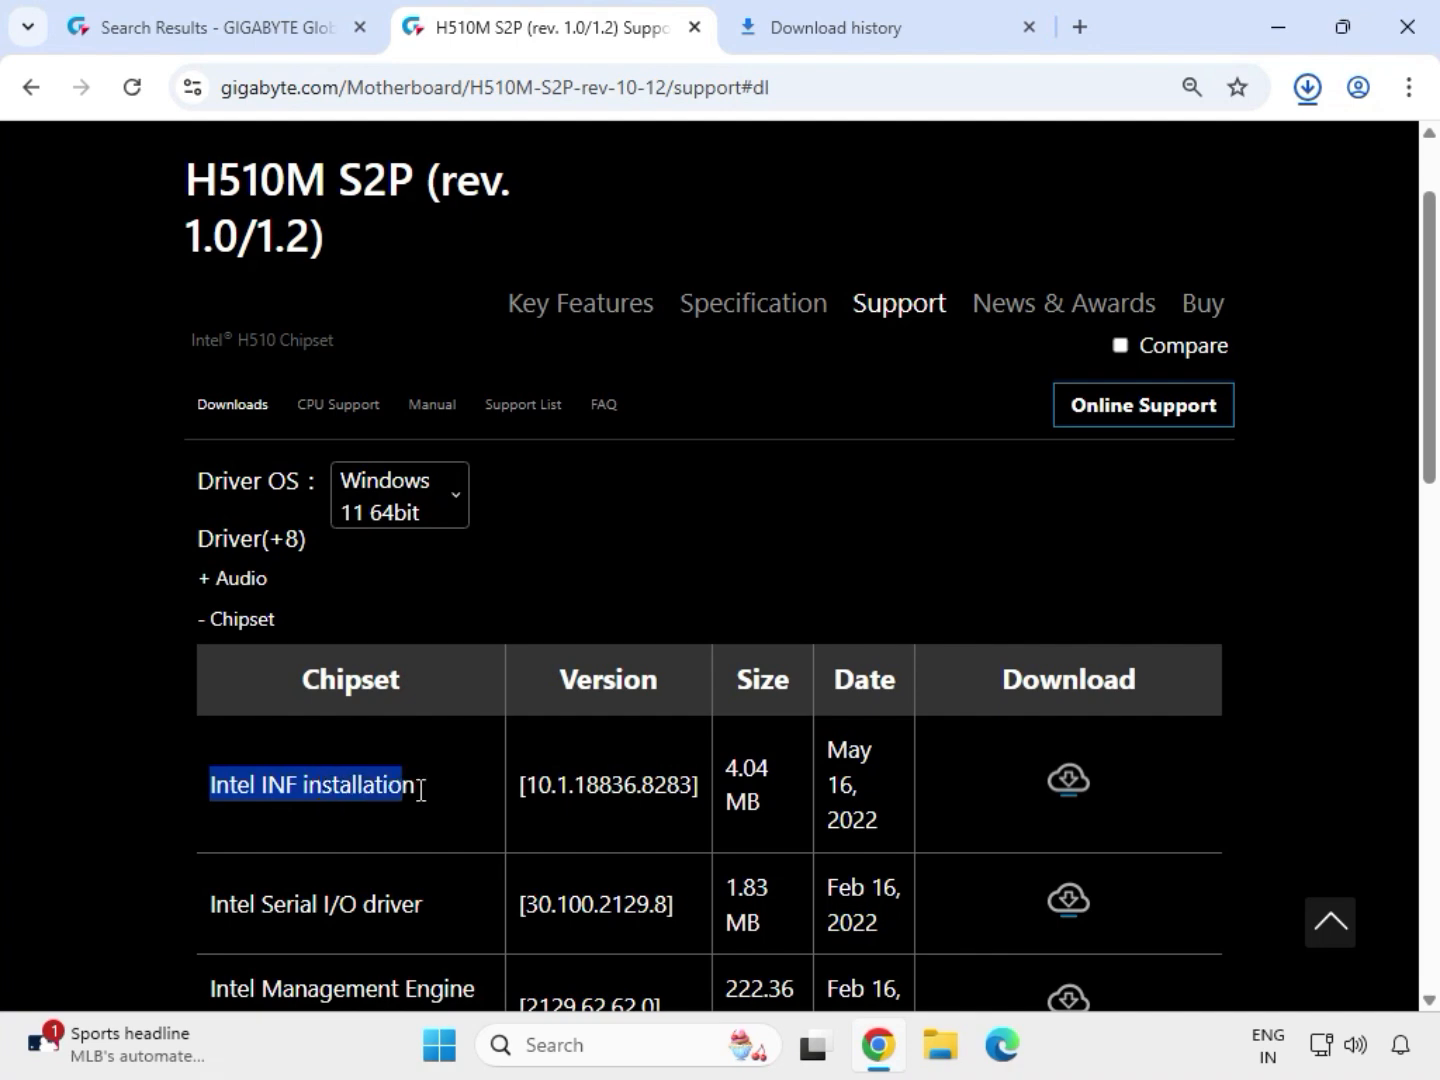
{"action": "left_click", "coordinate": [1062, 782]}
{"action": "left_click_drag", "start_coordinate": [211, 903], "coordinate": [432, 905]}
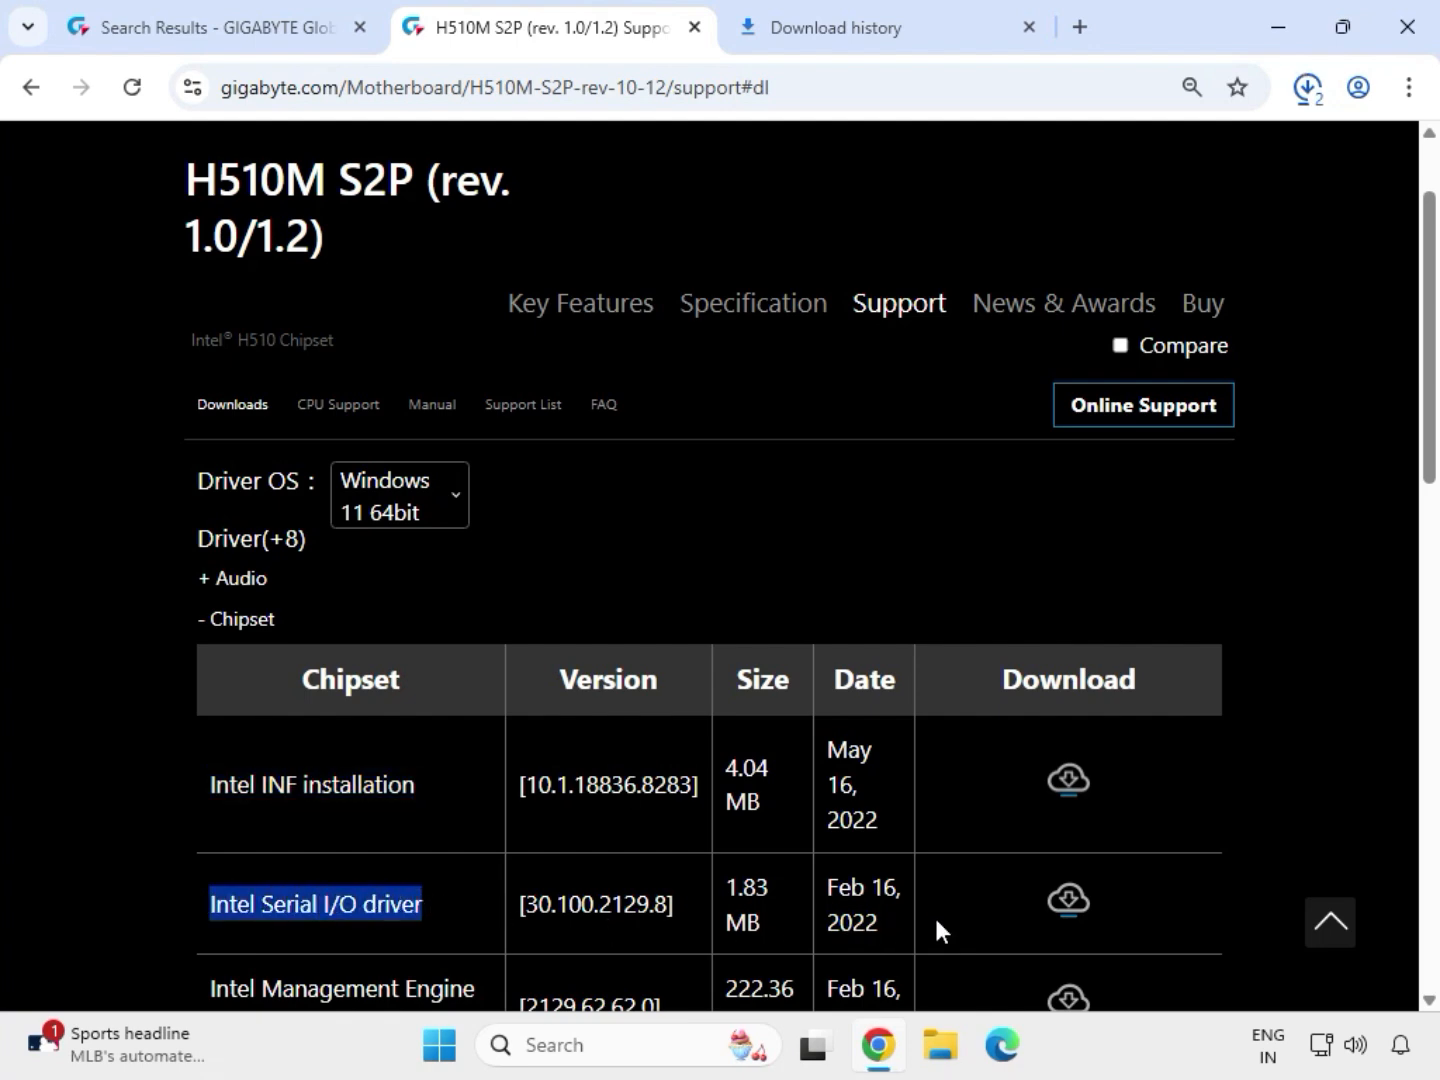
{"action": "left_click", "coordinate": [1067, 902]}
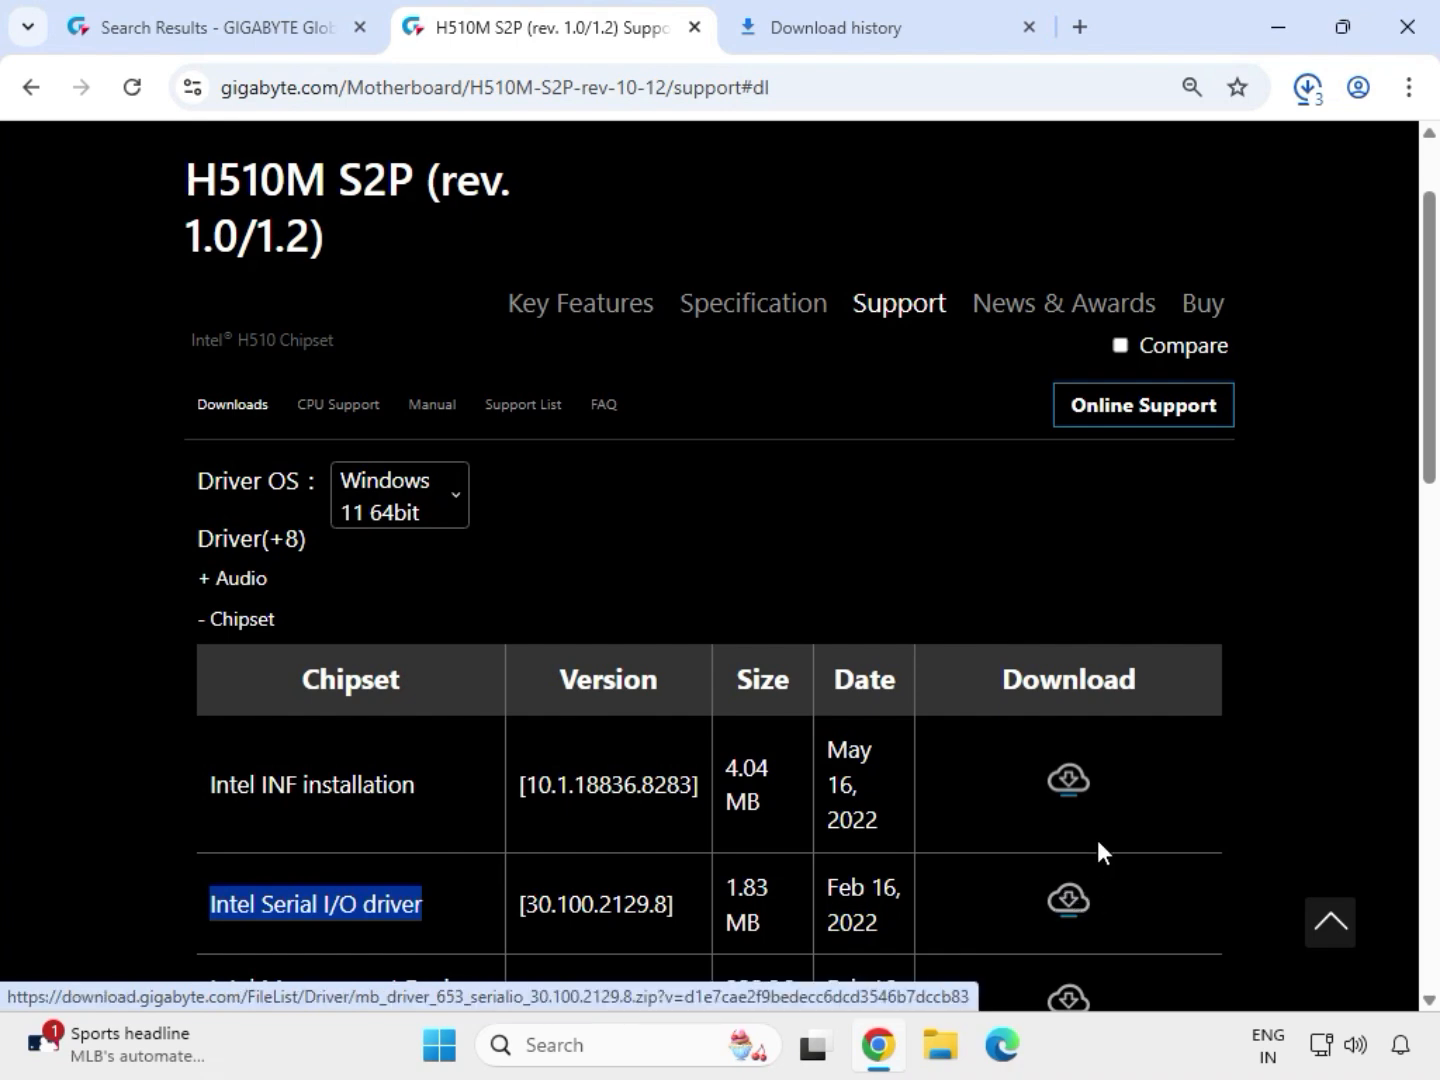
{"action": "left_click", "coordinate": [1220, 728]}
Download the Realtek LAN Driver from the LAN category and the Intel Graphic Driver from the VGA category
{"action": "scroll", "coordinate": [1250, 740], "scroll_direction": "down", "scroll_amount": 3}
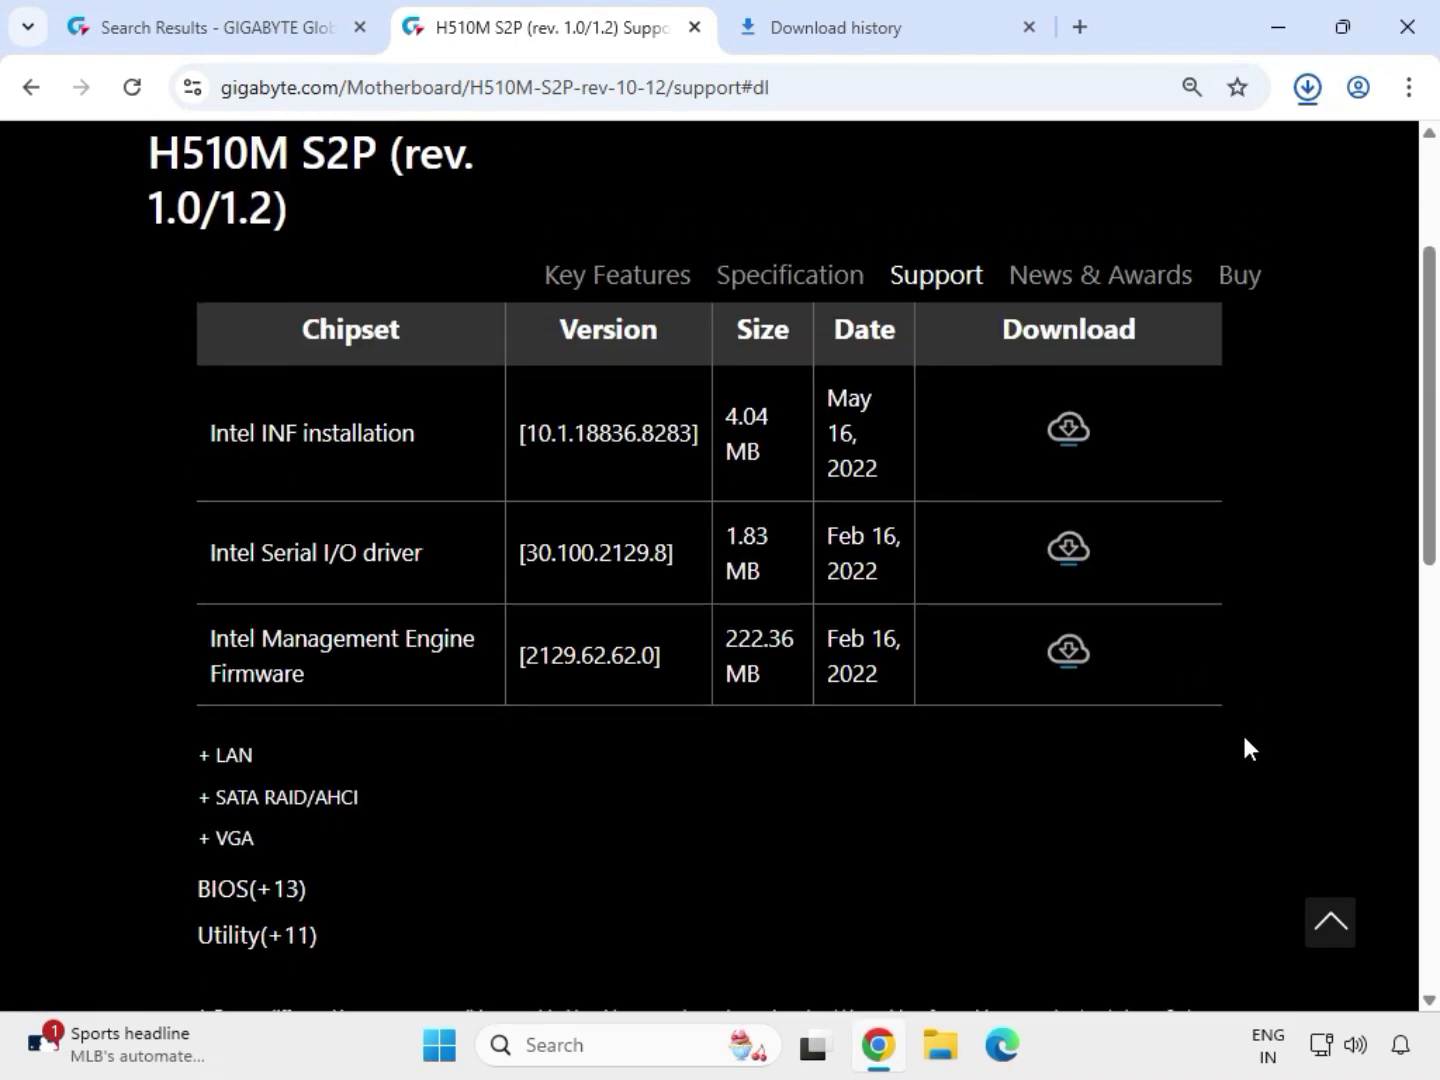
{"action": "double_click", "coordinate": [240, 755]}
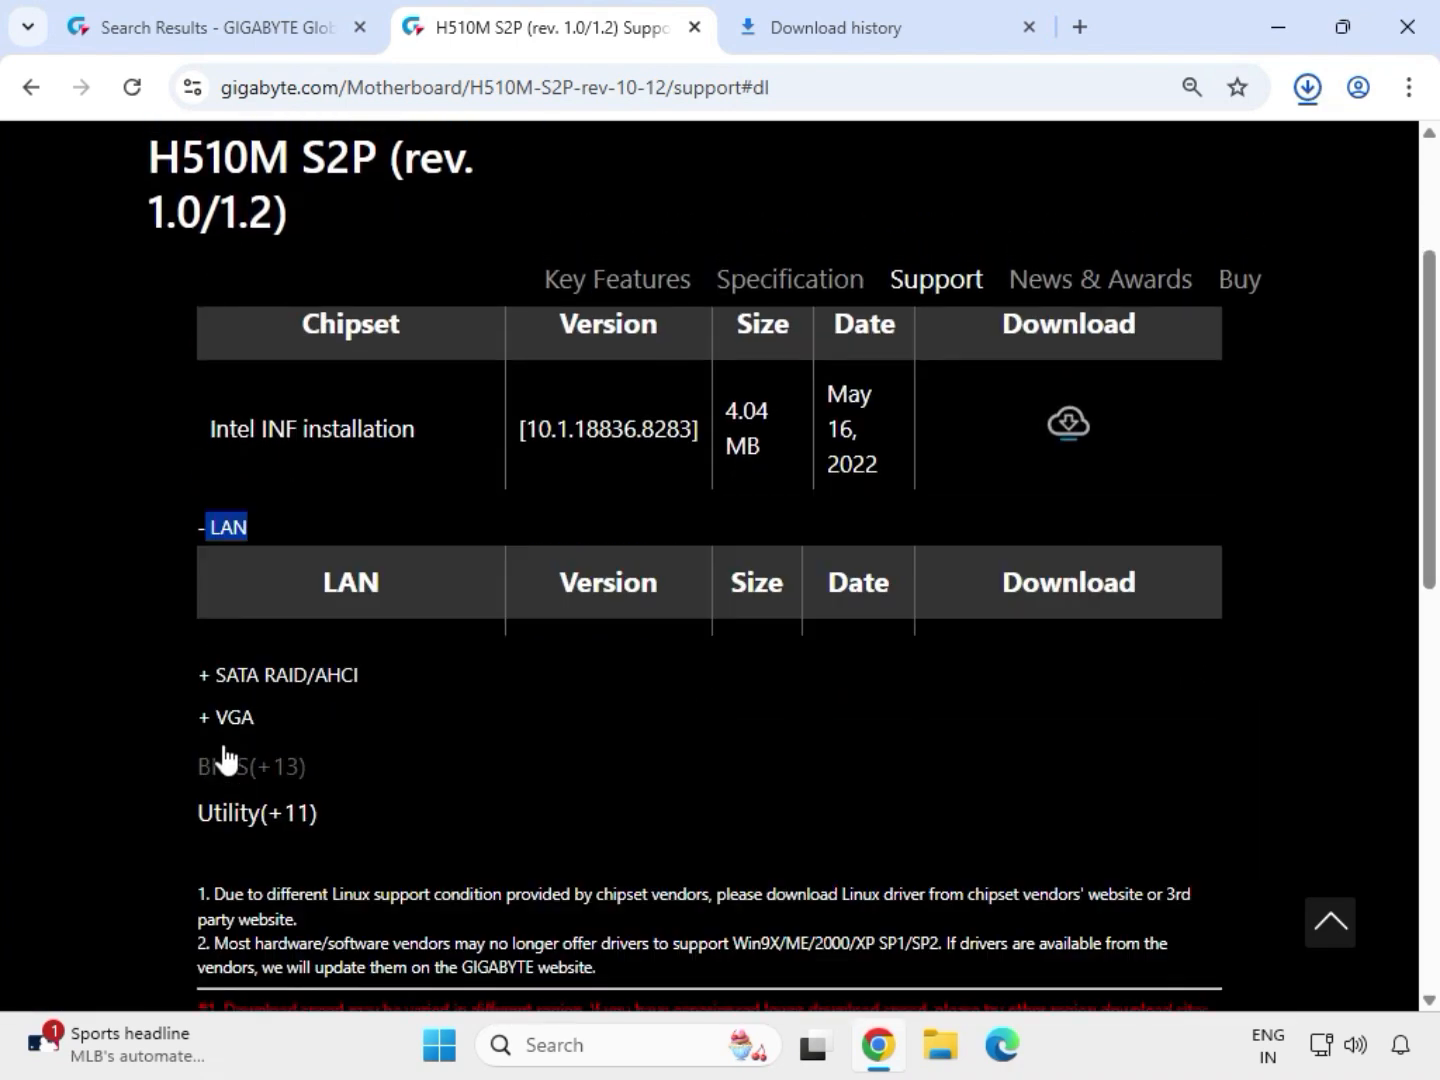
{"action": "left_click_drag", "start_coordinate": [207, 471], "coordinate": [889, 471]}
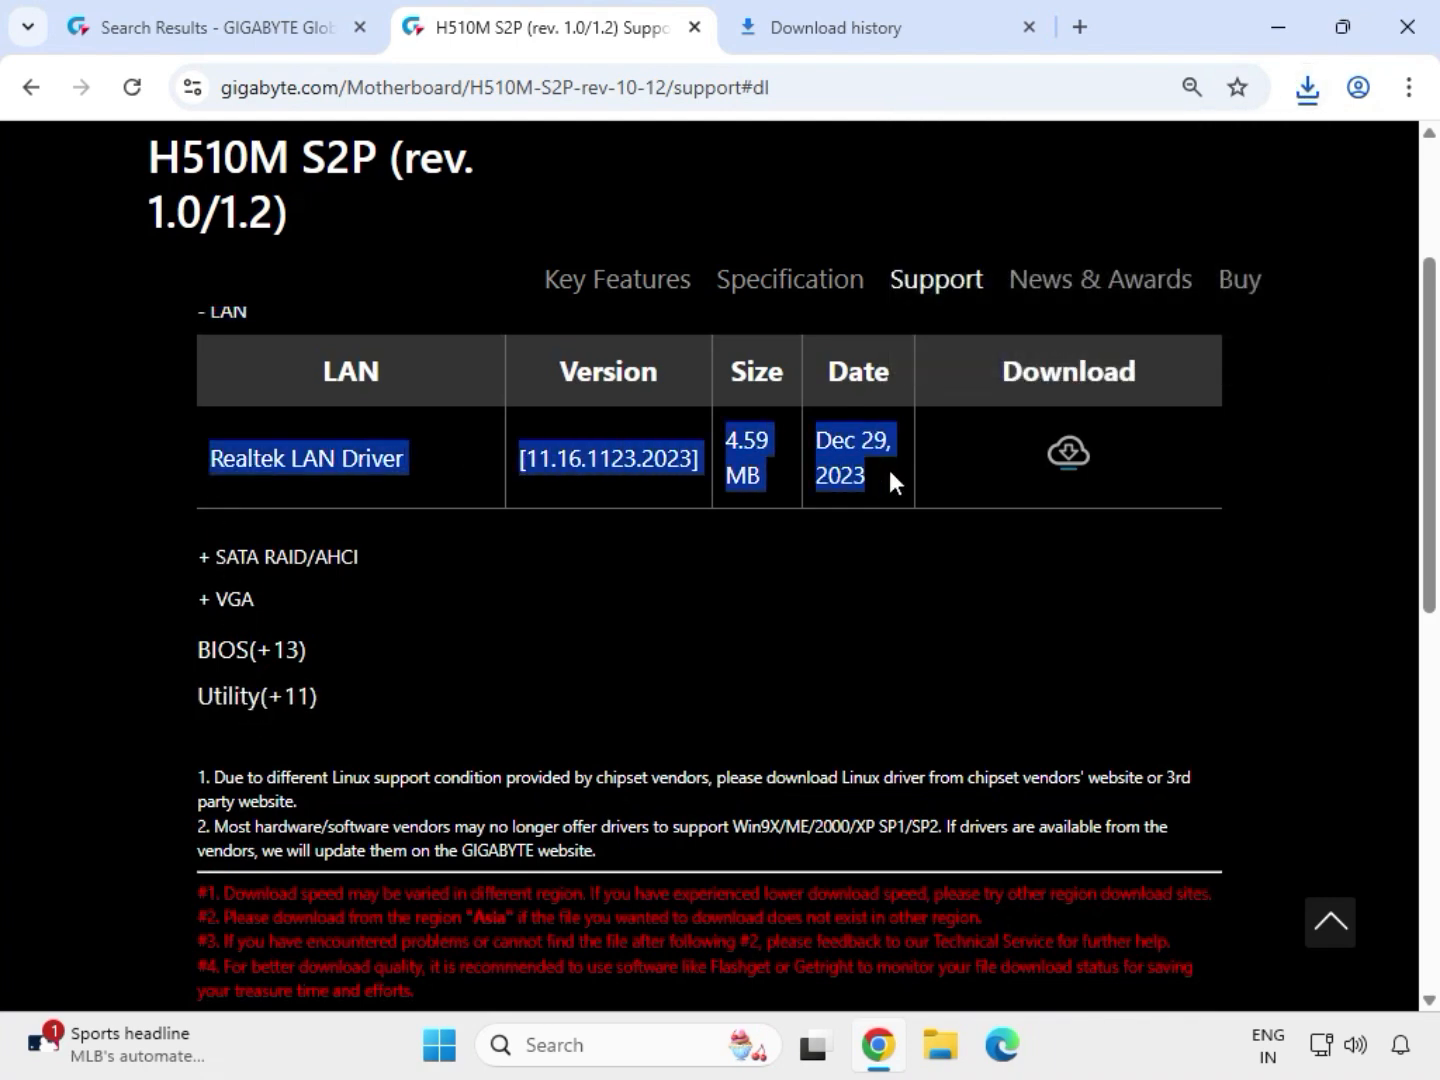
{"action": "left_click", "coordinate": [1067, 458]}
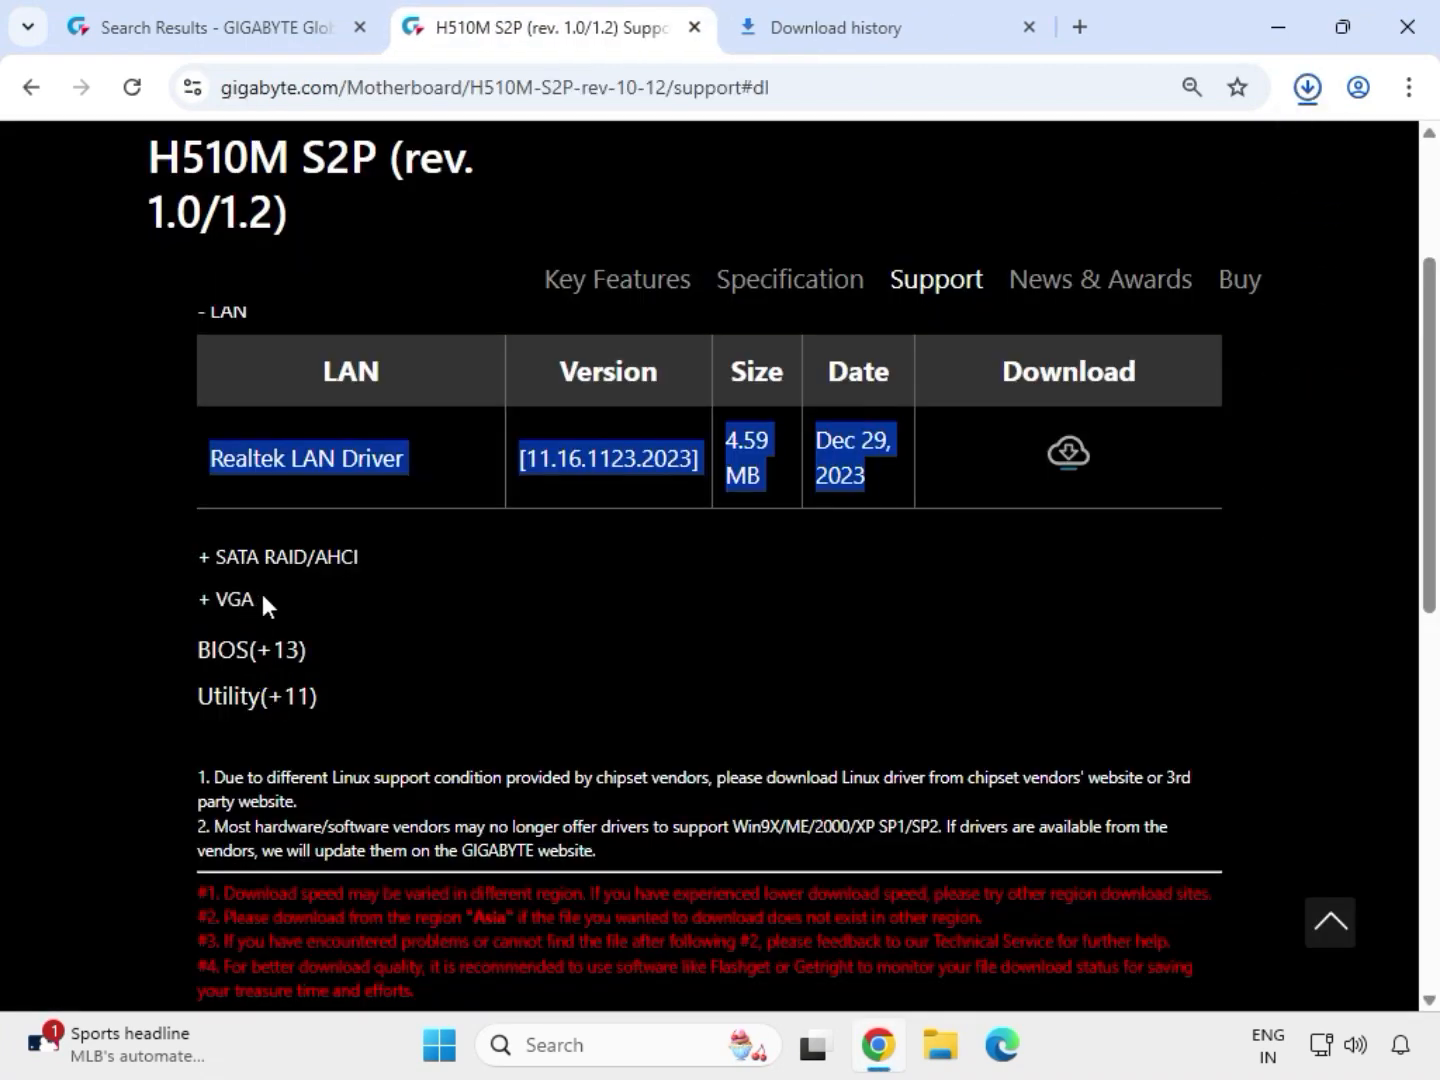
{"action": "left_click_drag", "start_coordinate": [262, 598], "coordinate": [1040, 540]}
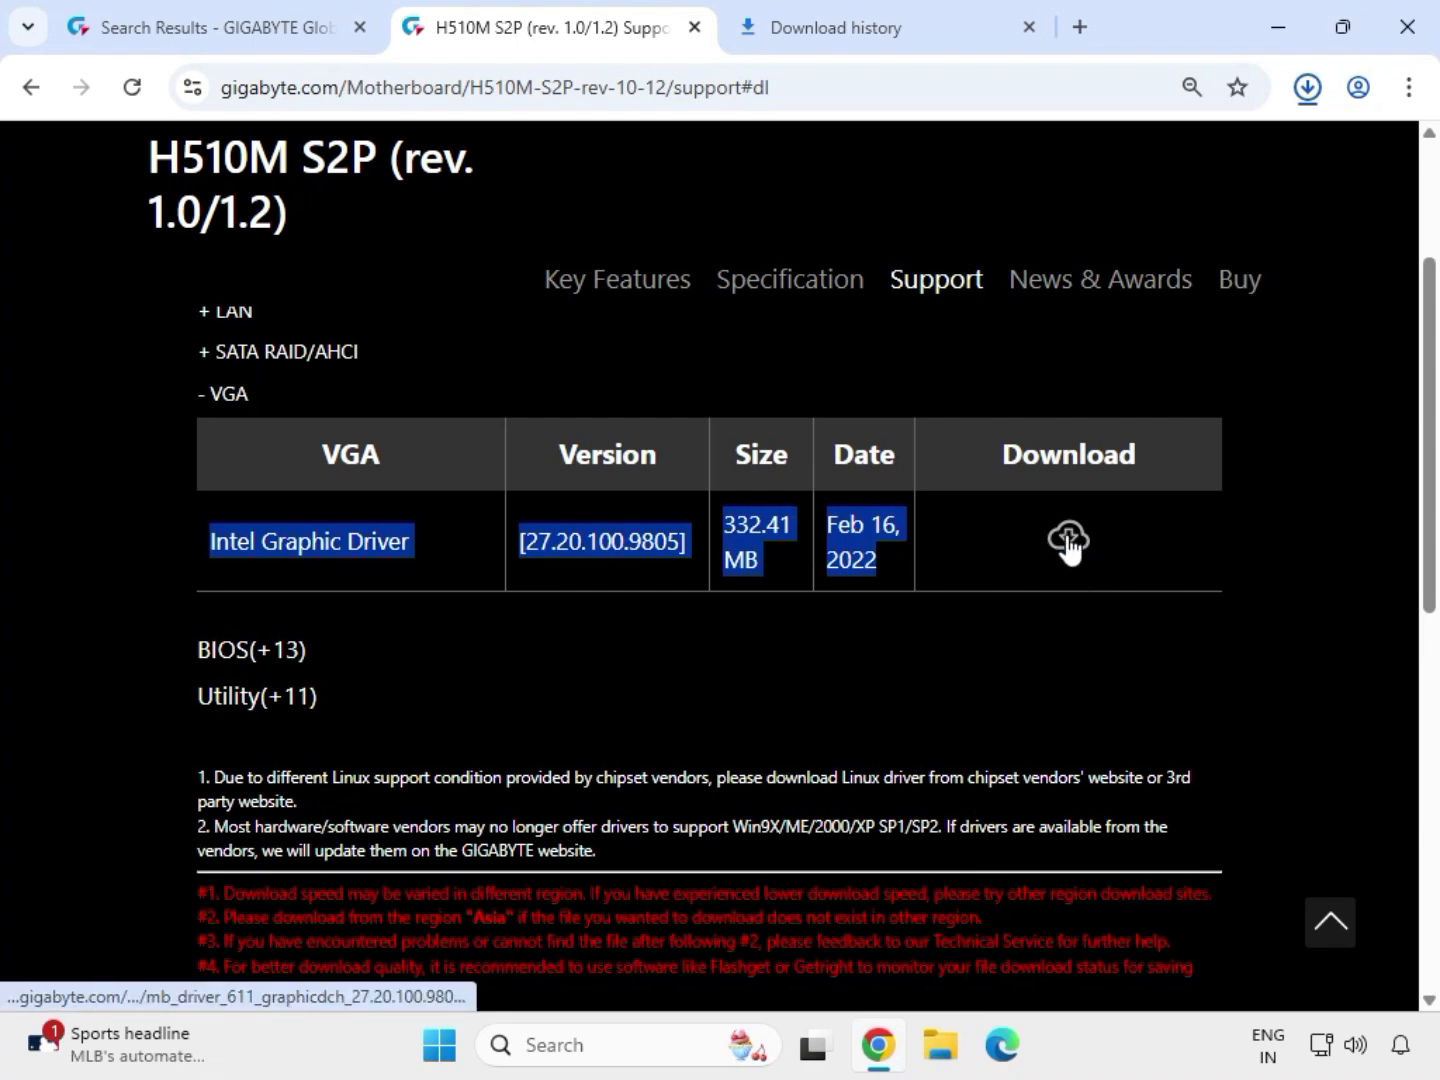
{"action": "left_click", "coordinate": [1067, 536]}
Show the downloaded LAN driver archive in its folder from the recent download history and select all driver archives there
{"action": "left_click", "coordinate": [1310, 93]}
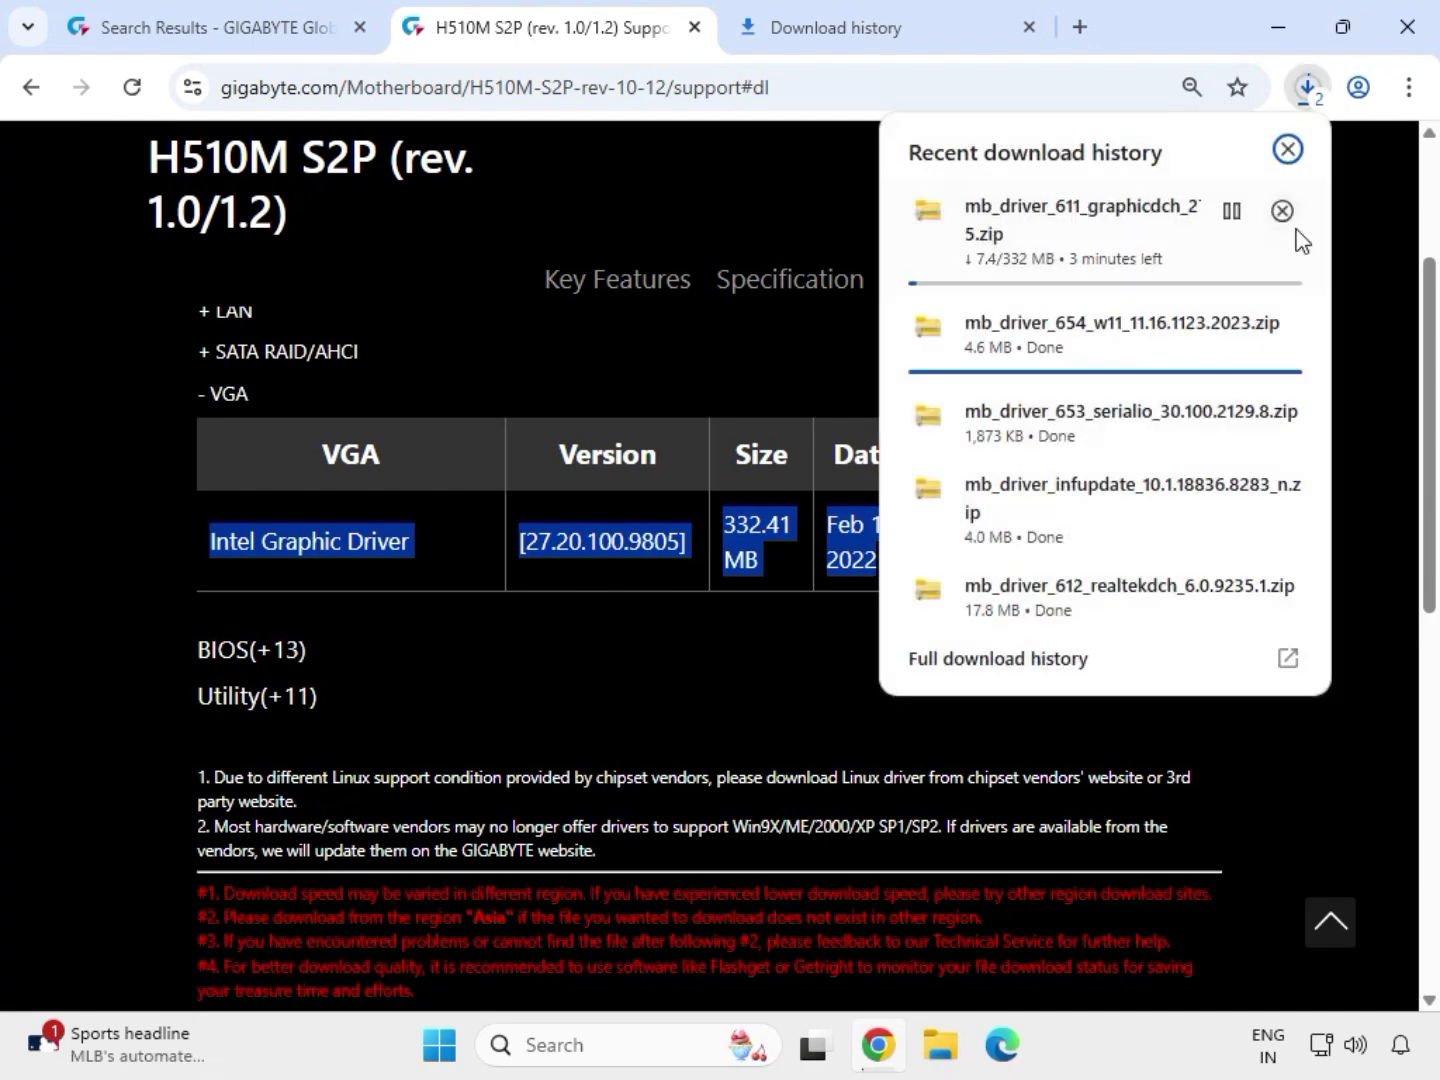
{"action": "mouse_move", "coordinate": [1198, 318]}
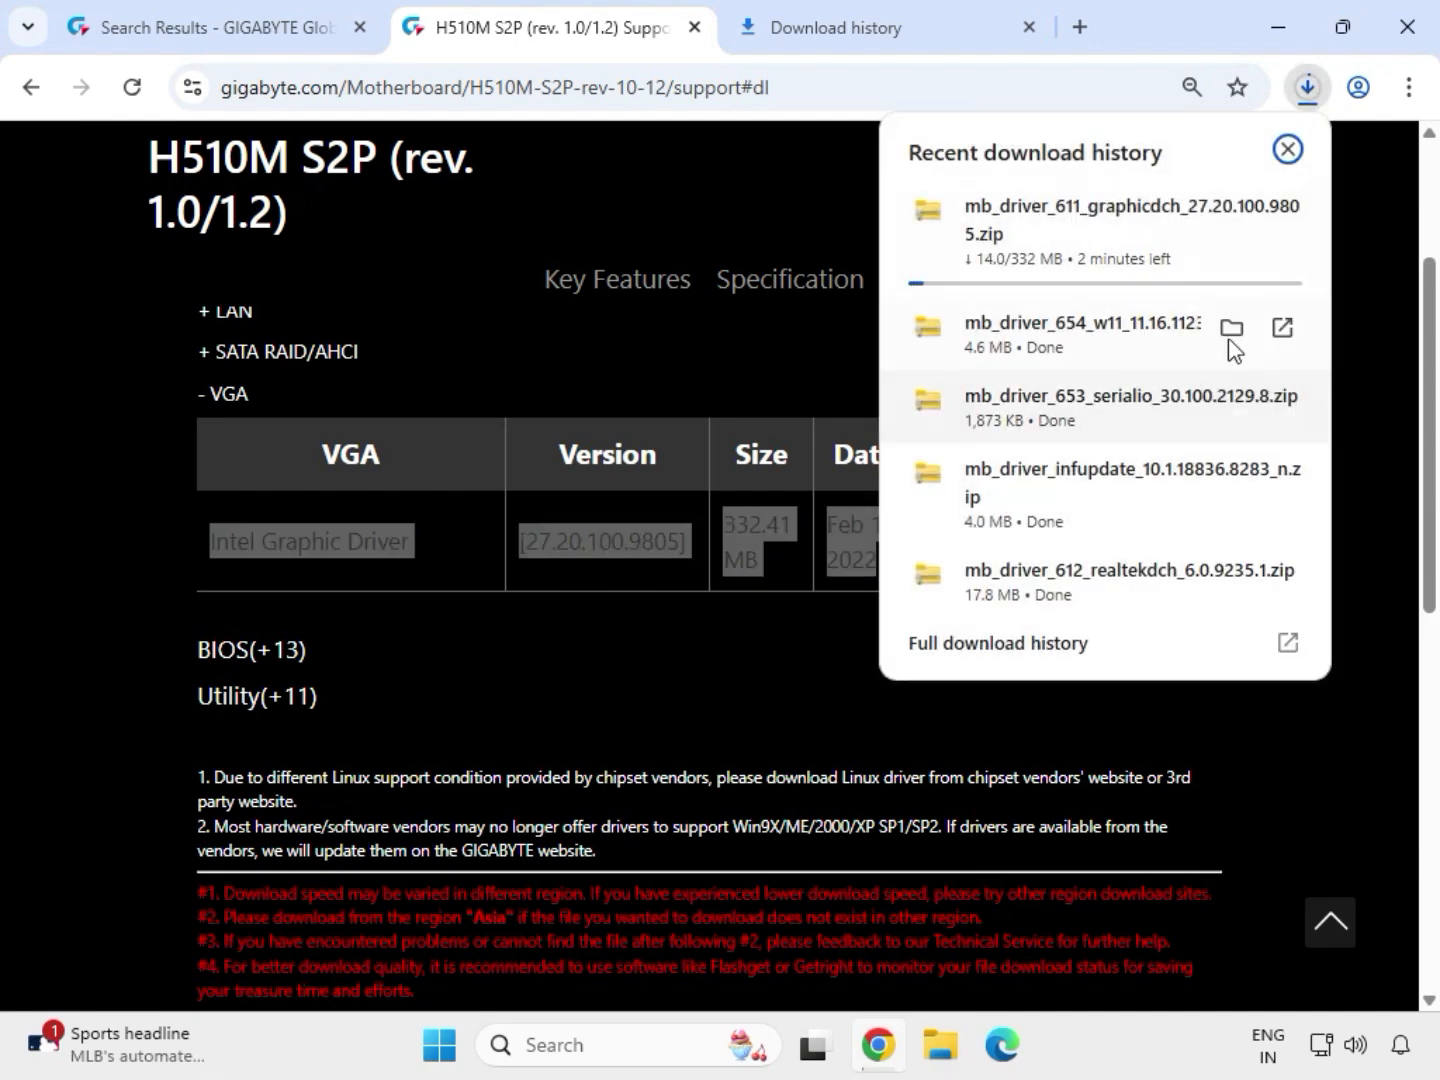
{"action": "left_click", "coordinate": [1230, 328]}
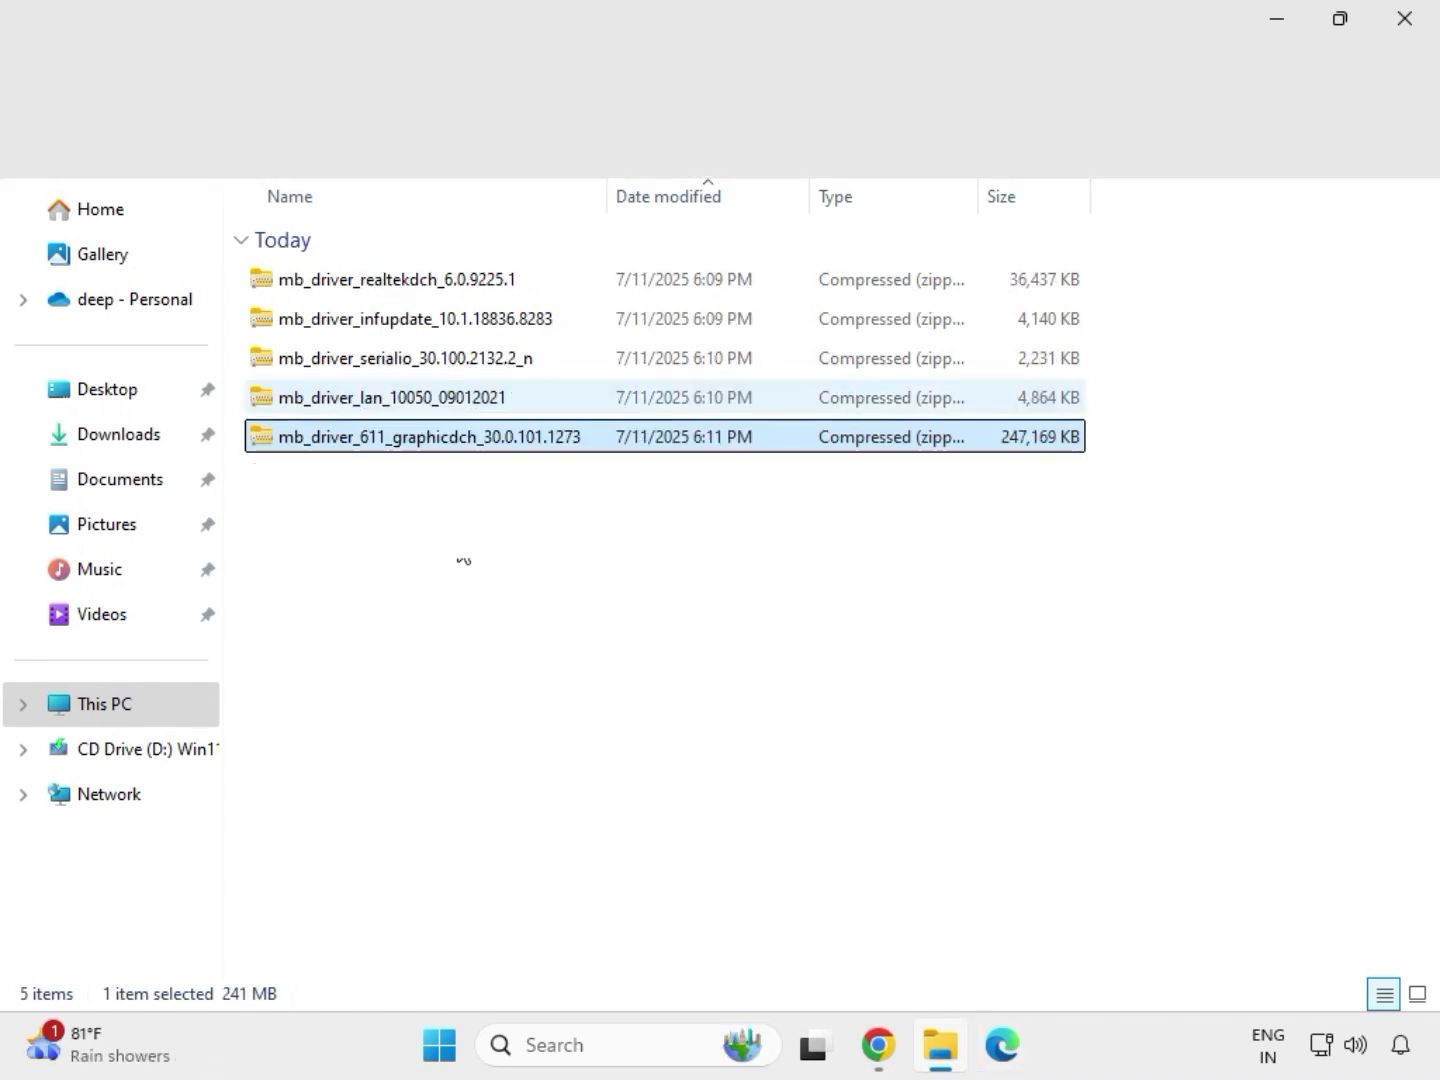
{"action": "left_click_drag", "start_coordinate": [522, 498], "coordinate": [445, 264]}
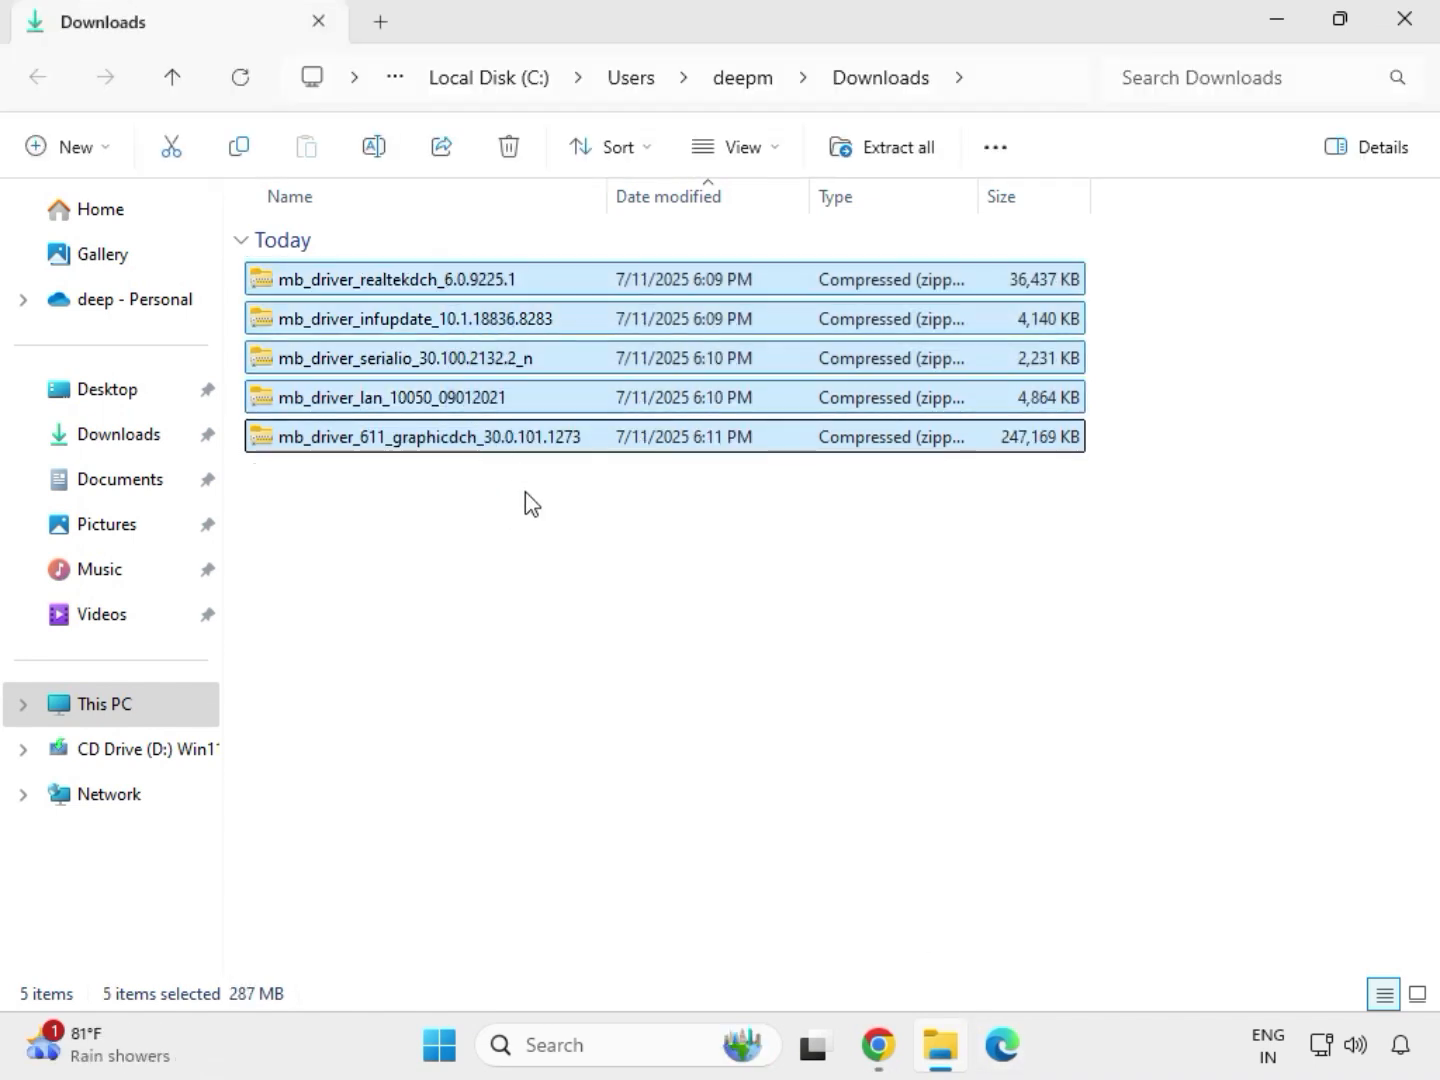
Extract the mb_driver_611_graphicdch_30.0.101.1273 archive to its default folder and close the window with the extracted files
{"action": "left_click", "coordinate": [505, 444]}
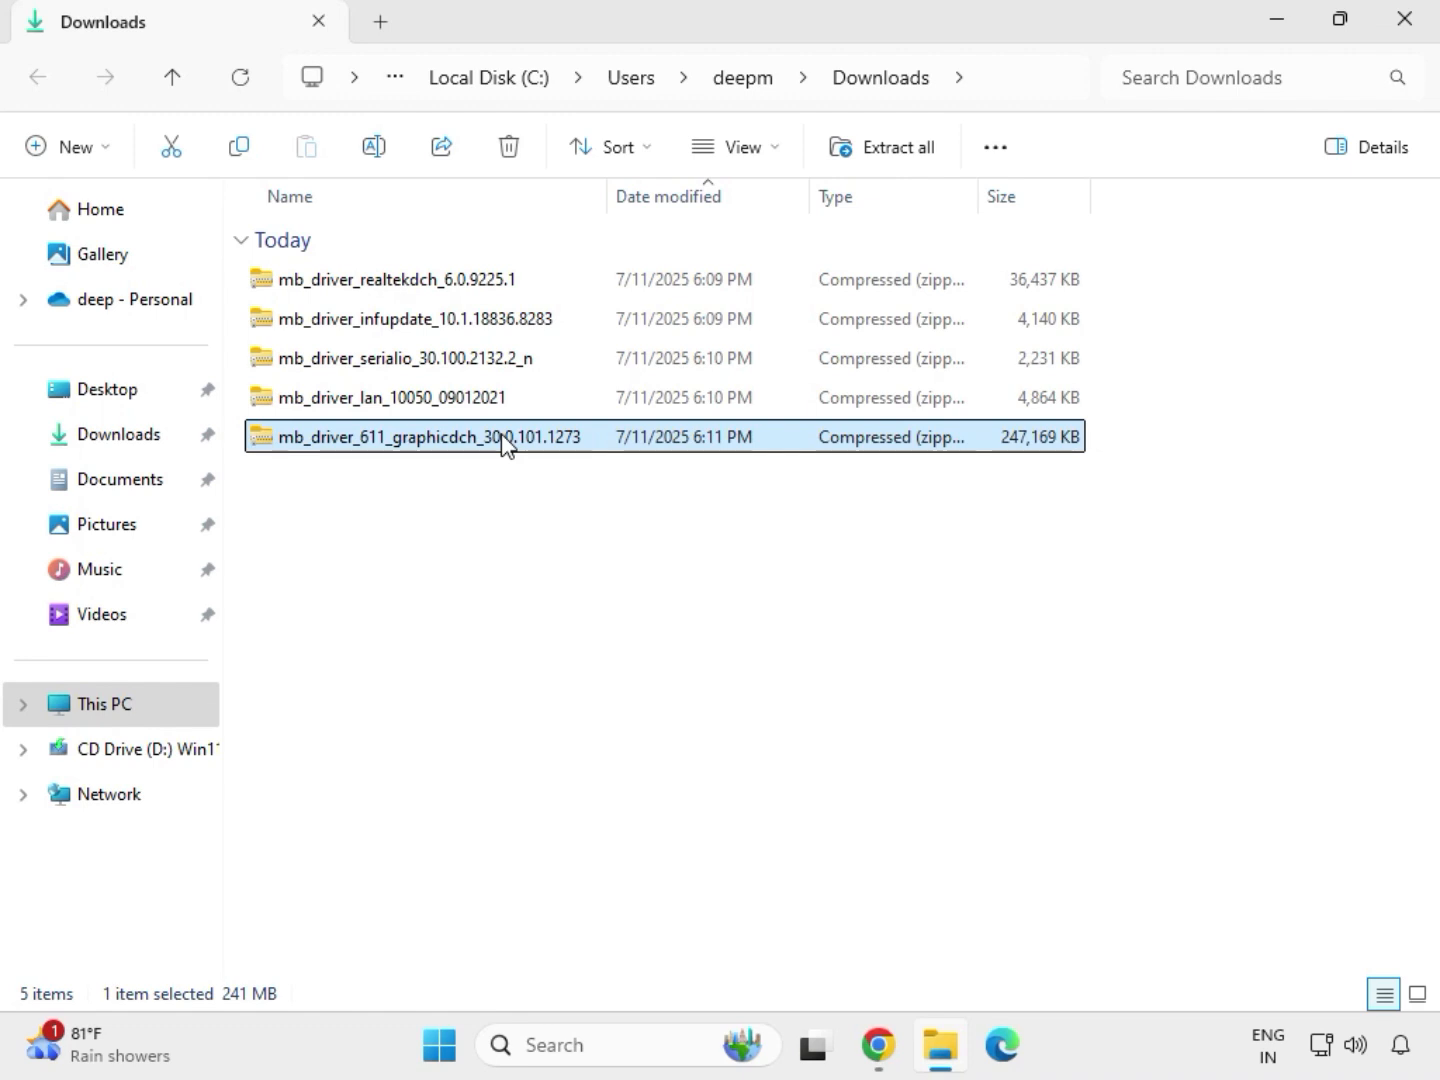
{"action": "right_click", "coordinate": [503, 443]}
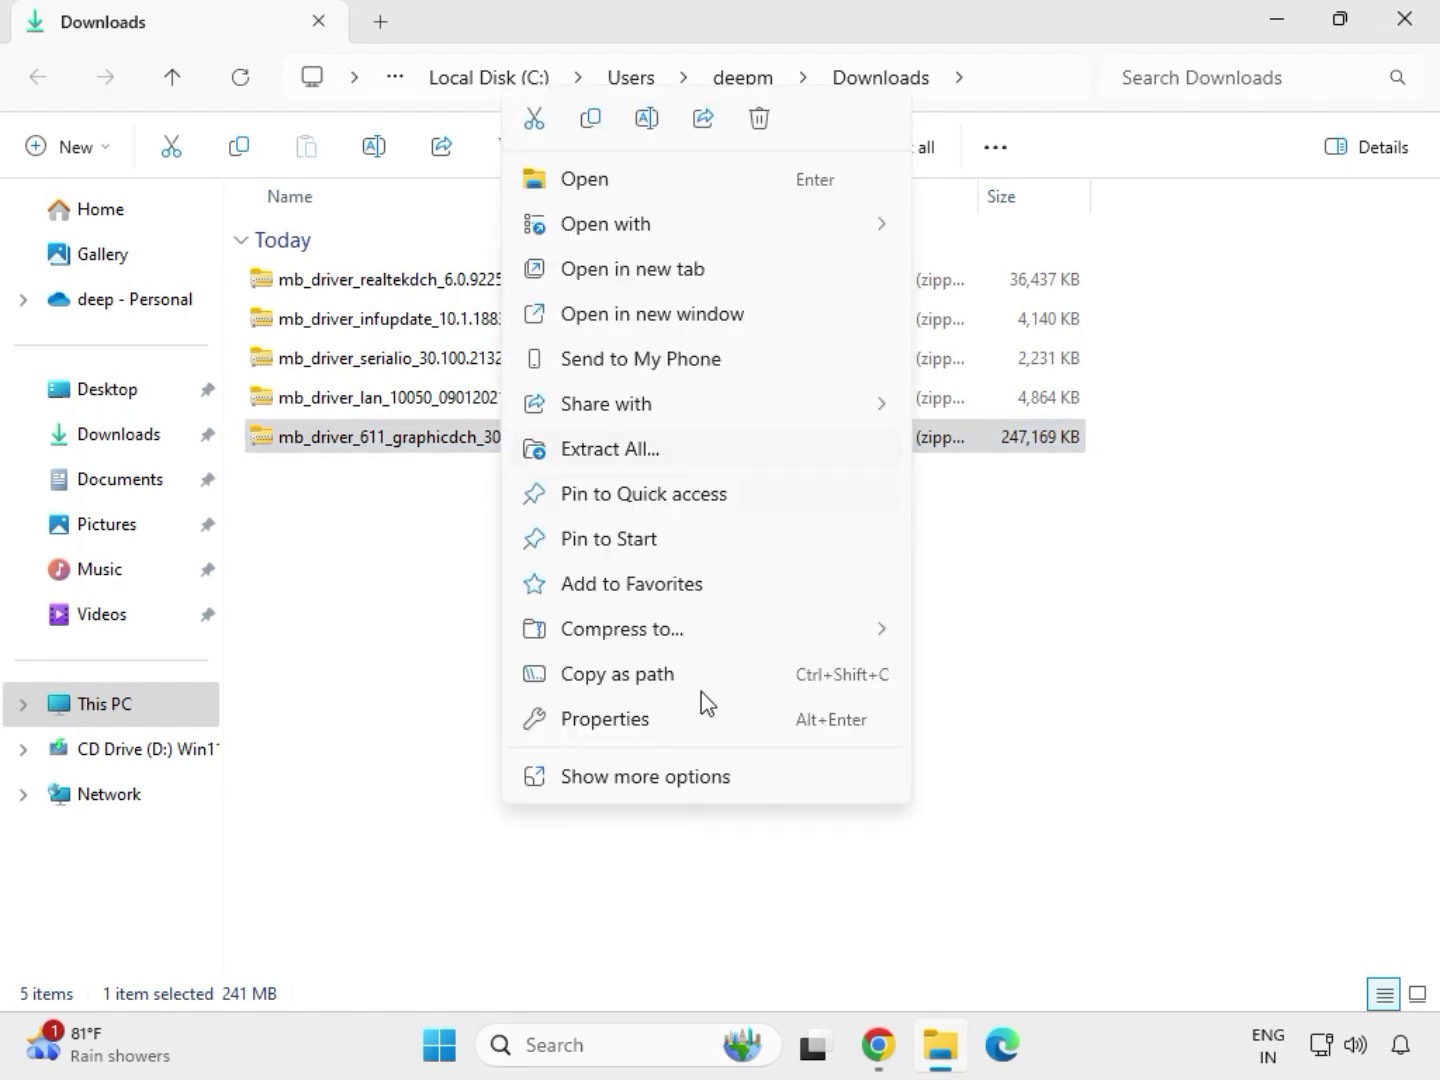
{"action": "left_click", "coordinate": [646, 784]}
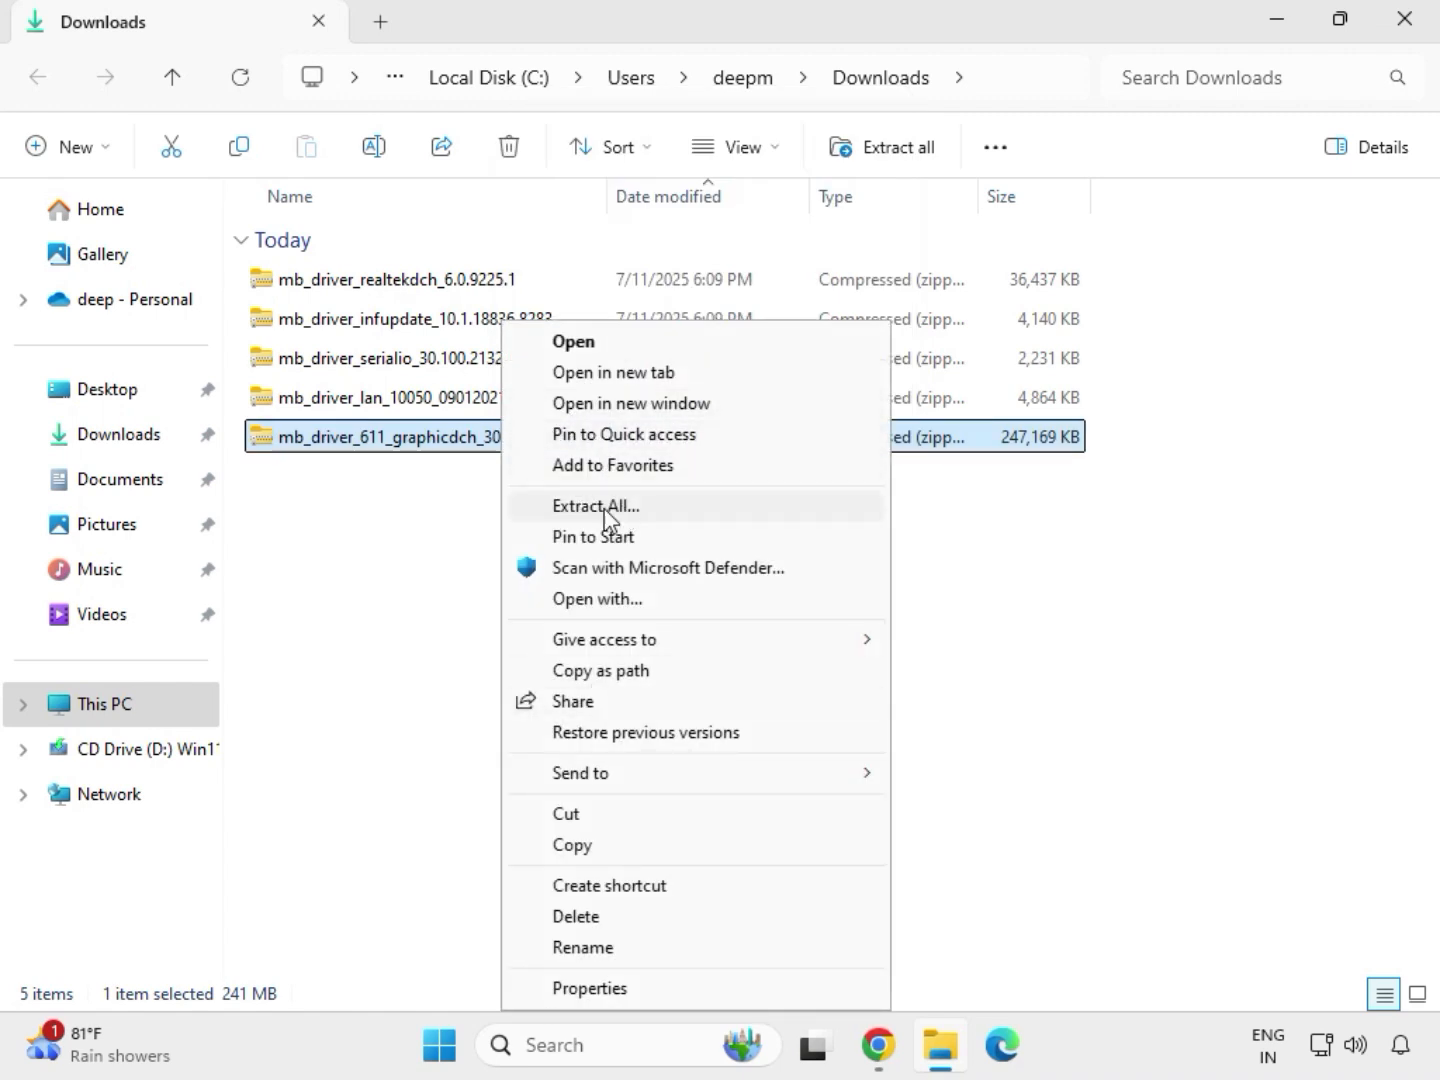
{"action": "left_click", "coordinate": [607, 509]}
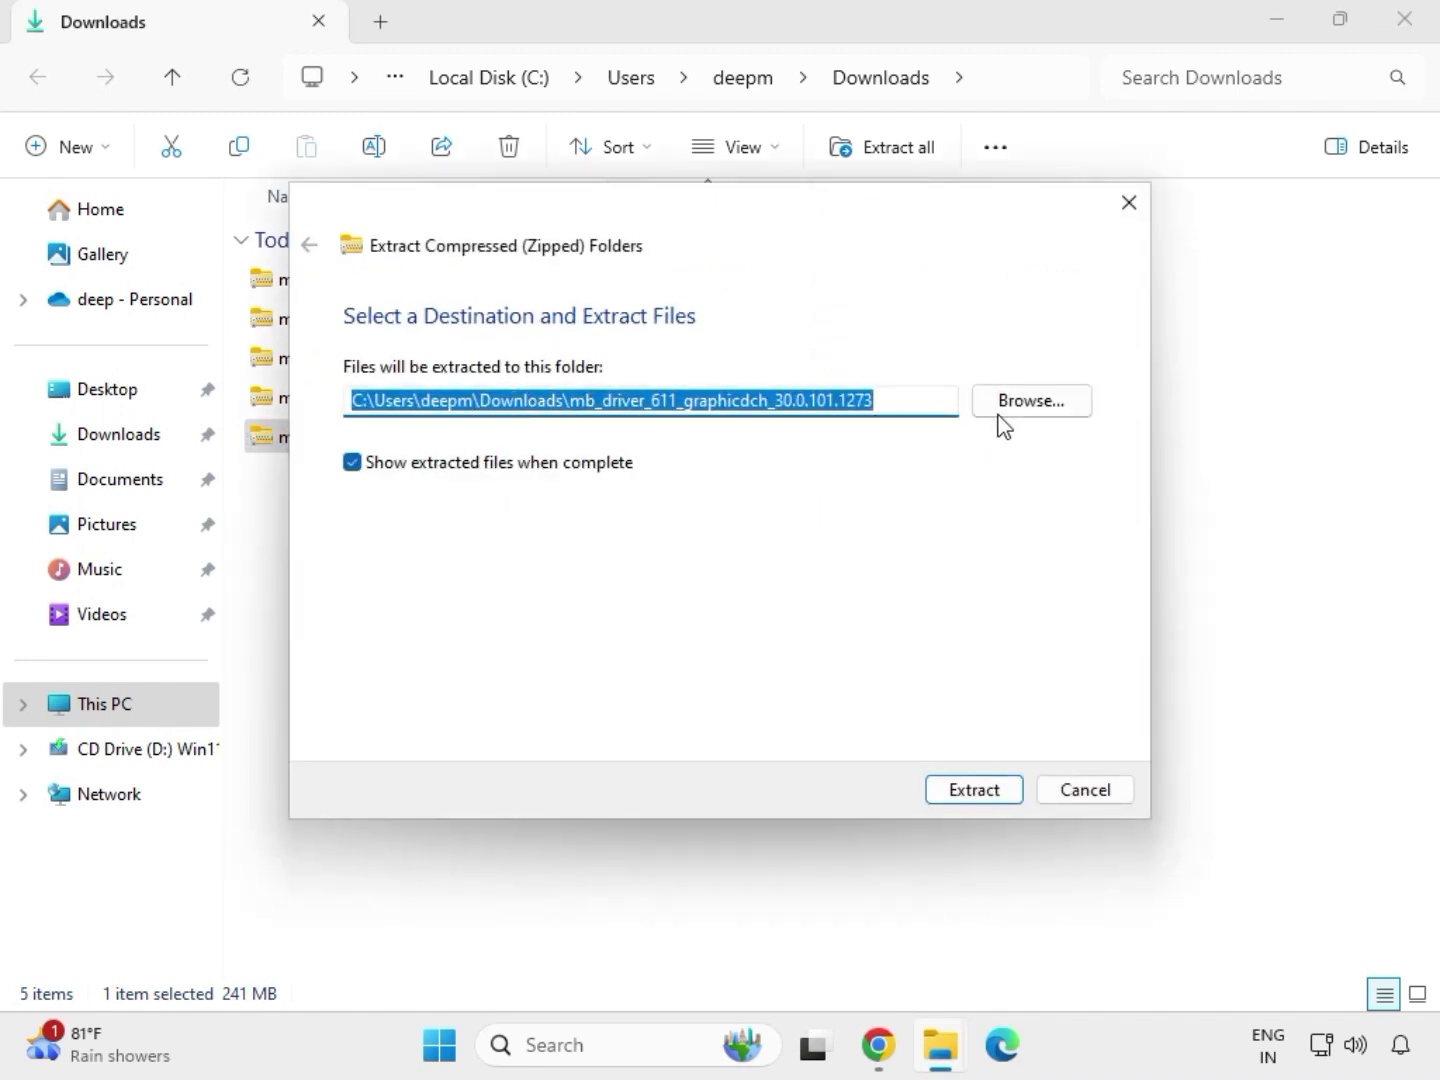
{"action": "left_click", "coordinate": [975, 790]}
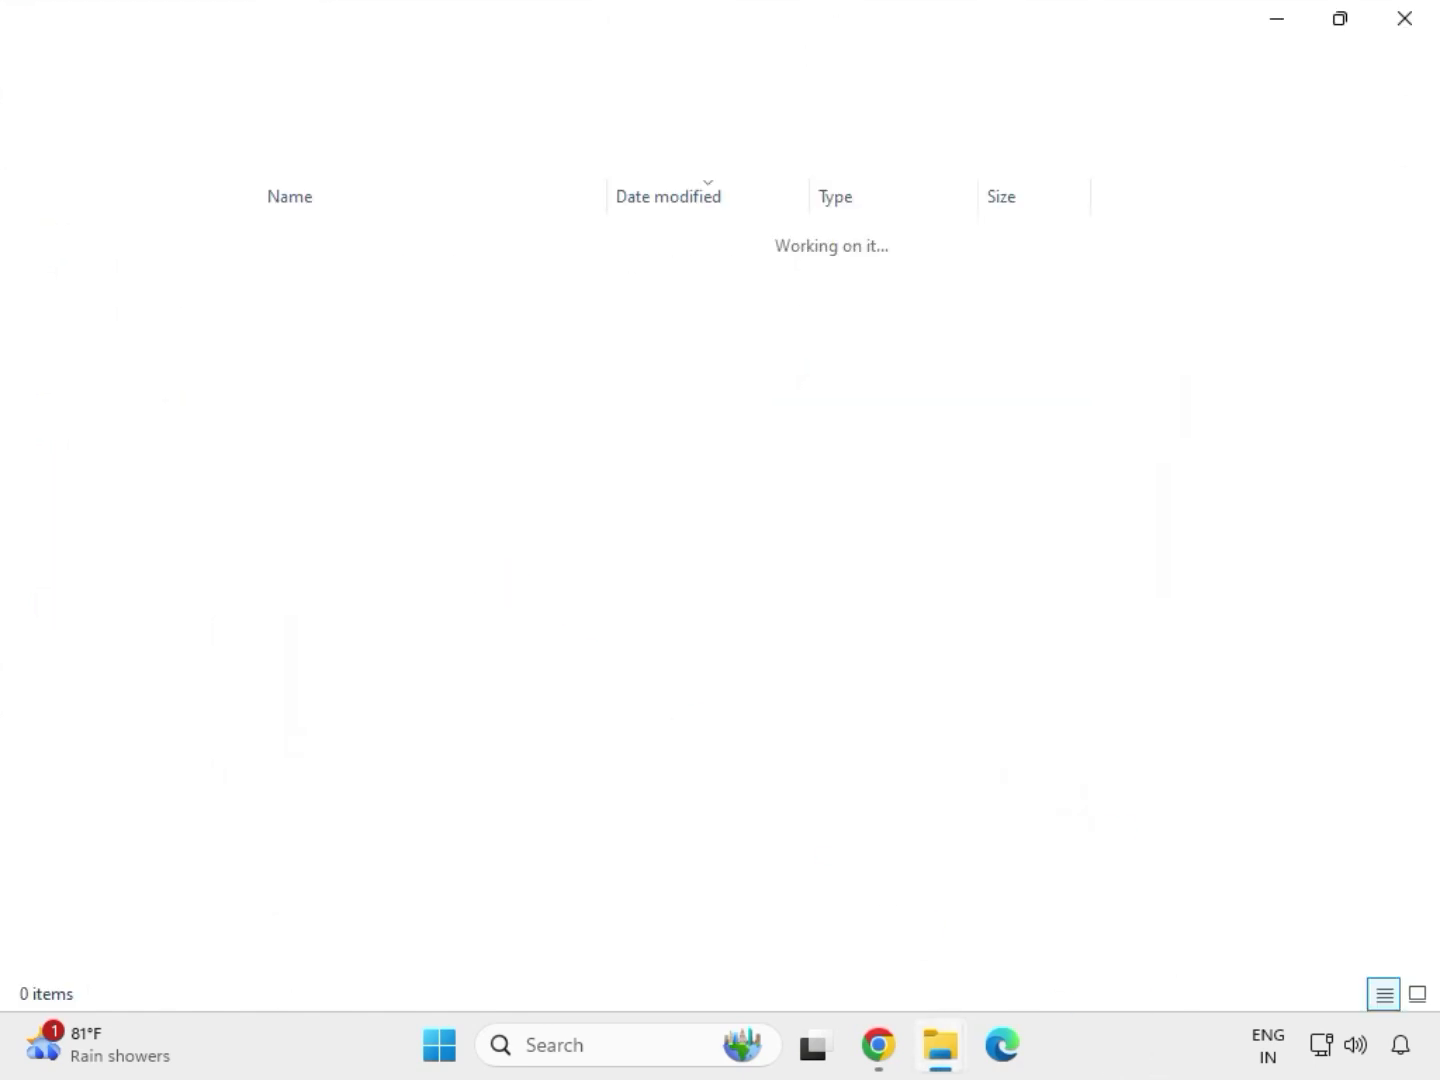
{"action": "left_click", "coordinate": [1404, 30]}
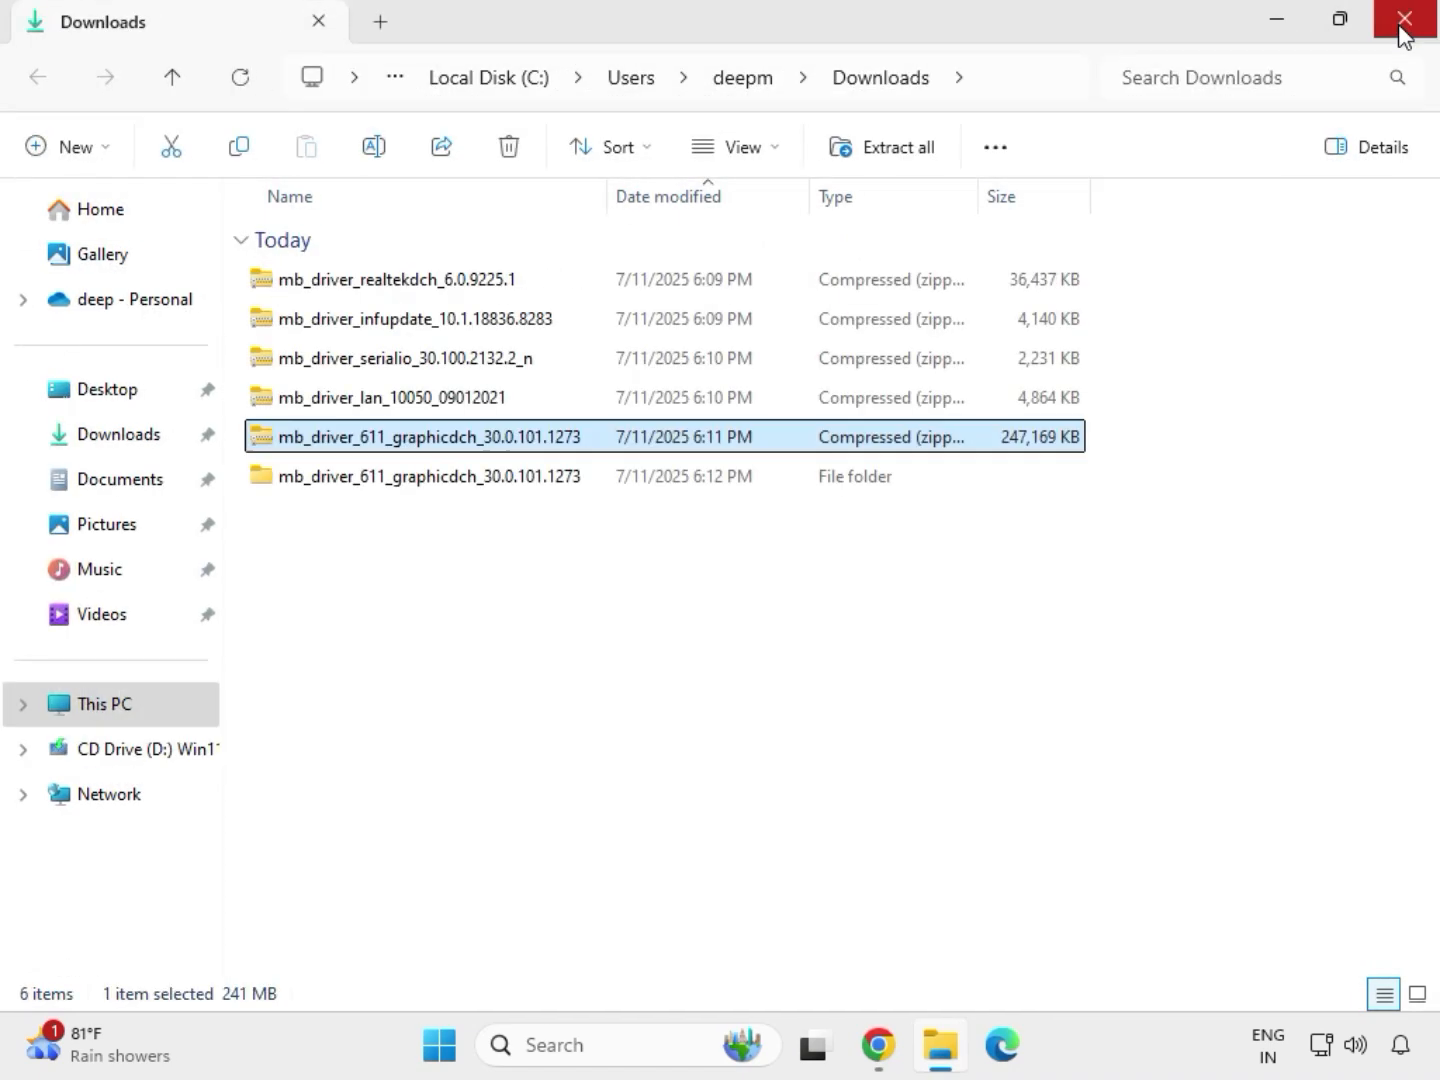
Extract the mb_driver_lan_10050_09012021 archive to its default folder and close the window with the extracted files
{"action": "left_click", "coordinate": [364, 400]}
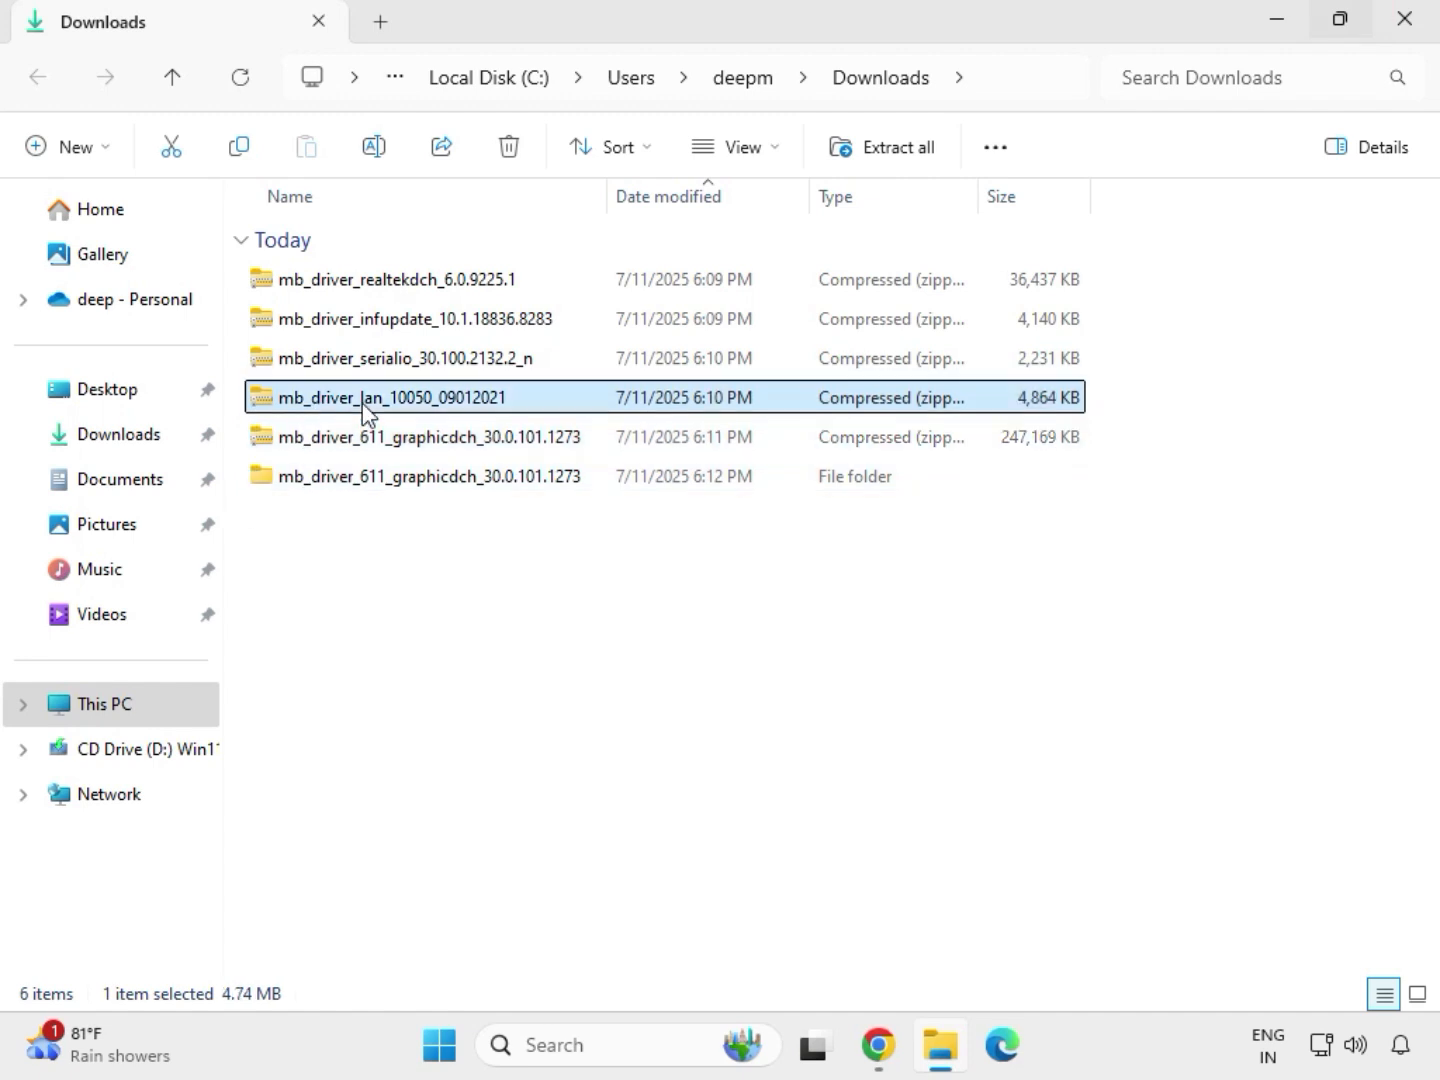
{"action": "right_click", "coordinate": [362, 403]}
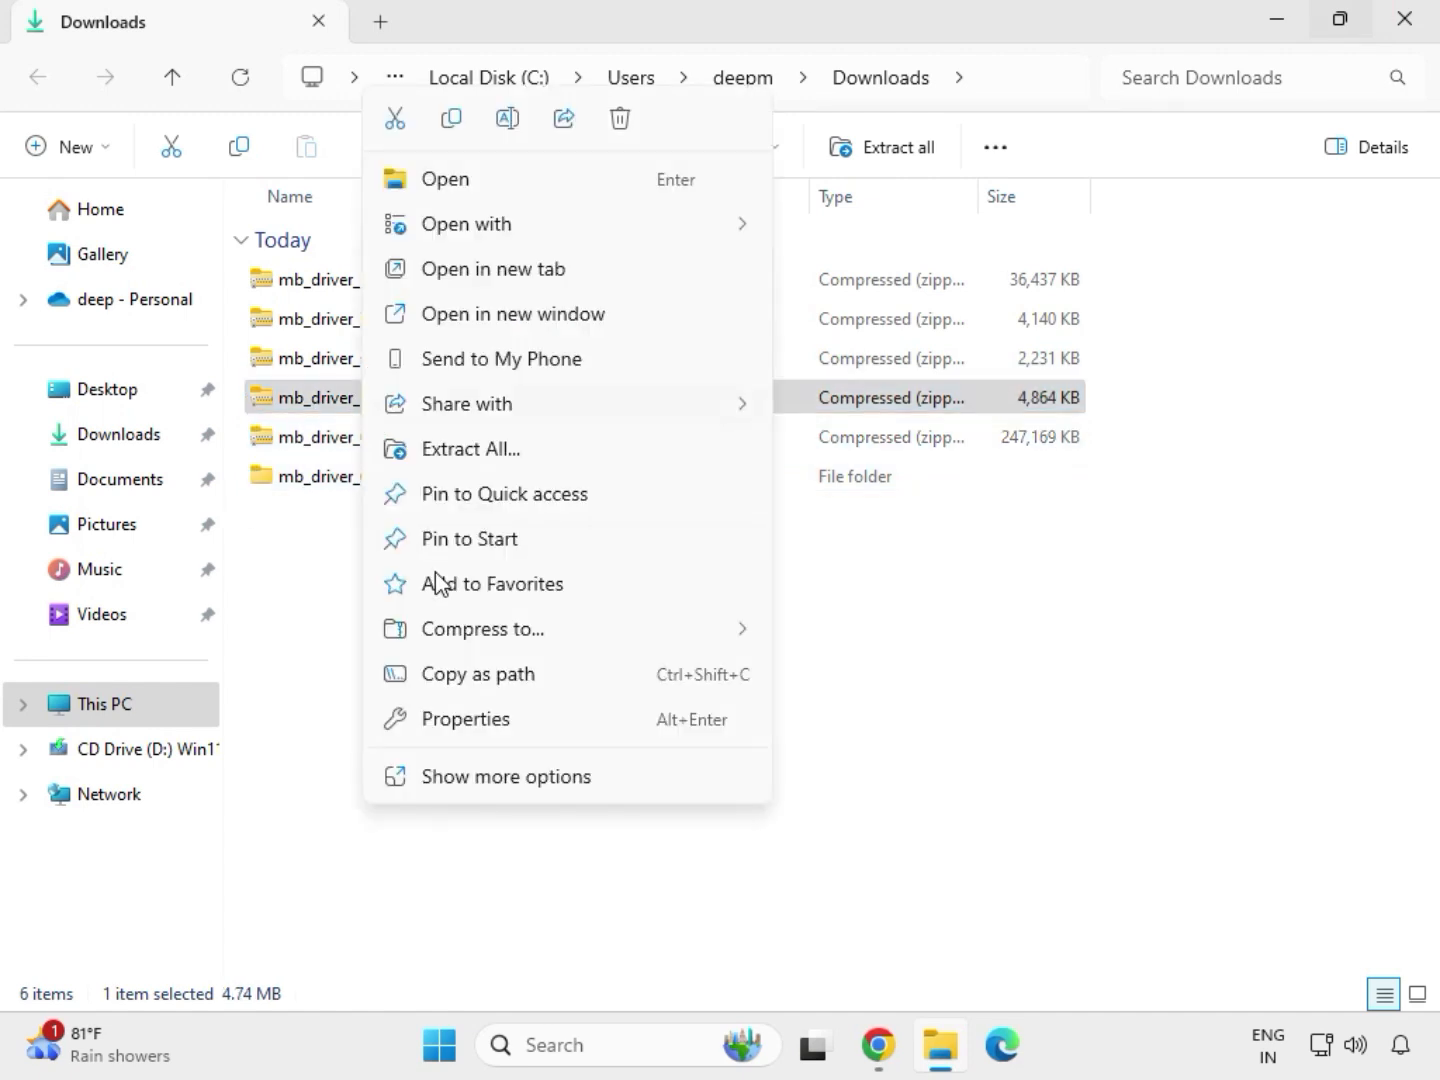
{"action": "left_click", "coordinate": [478, 786]}
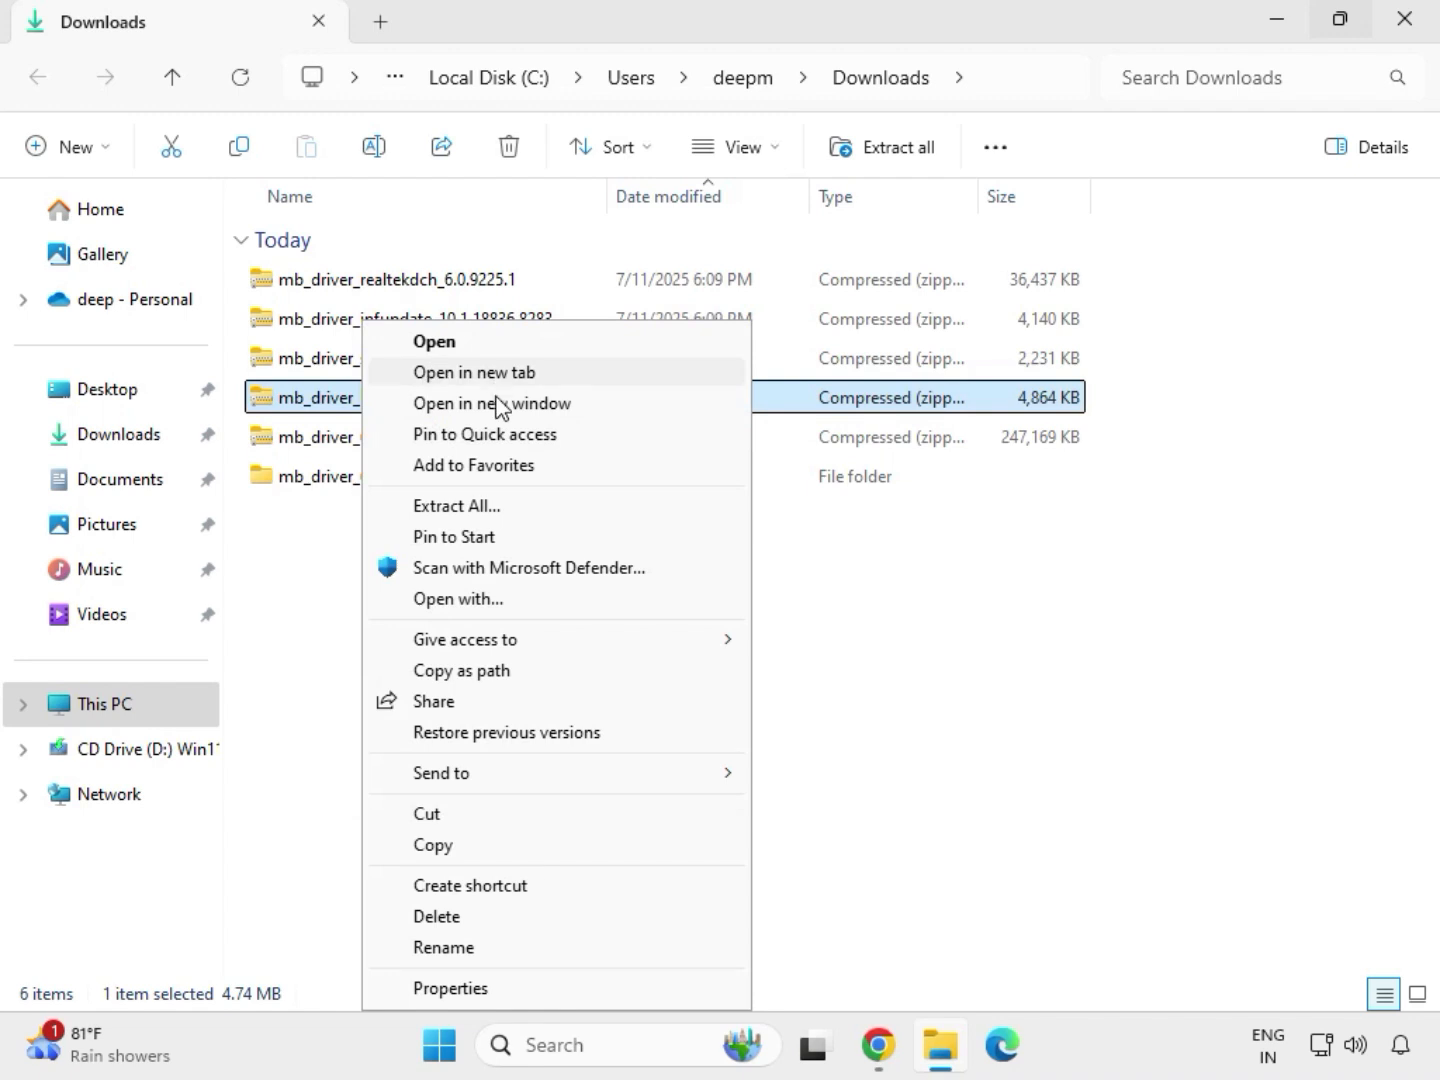
{"action": "left_click", "coordinate": [456, 506]}
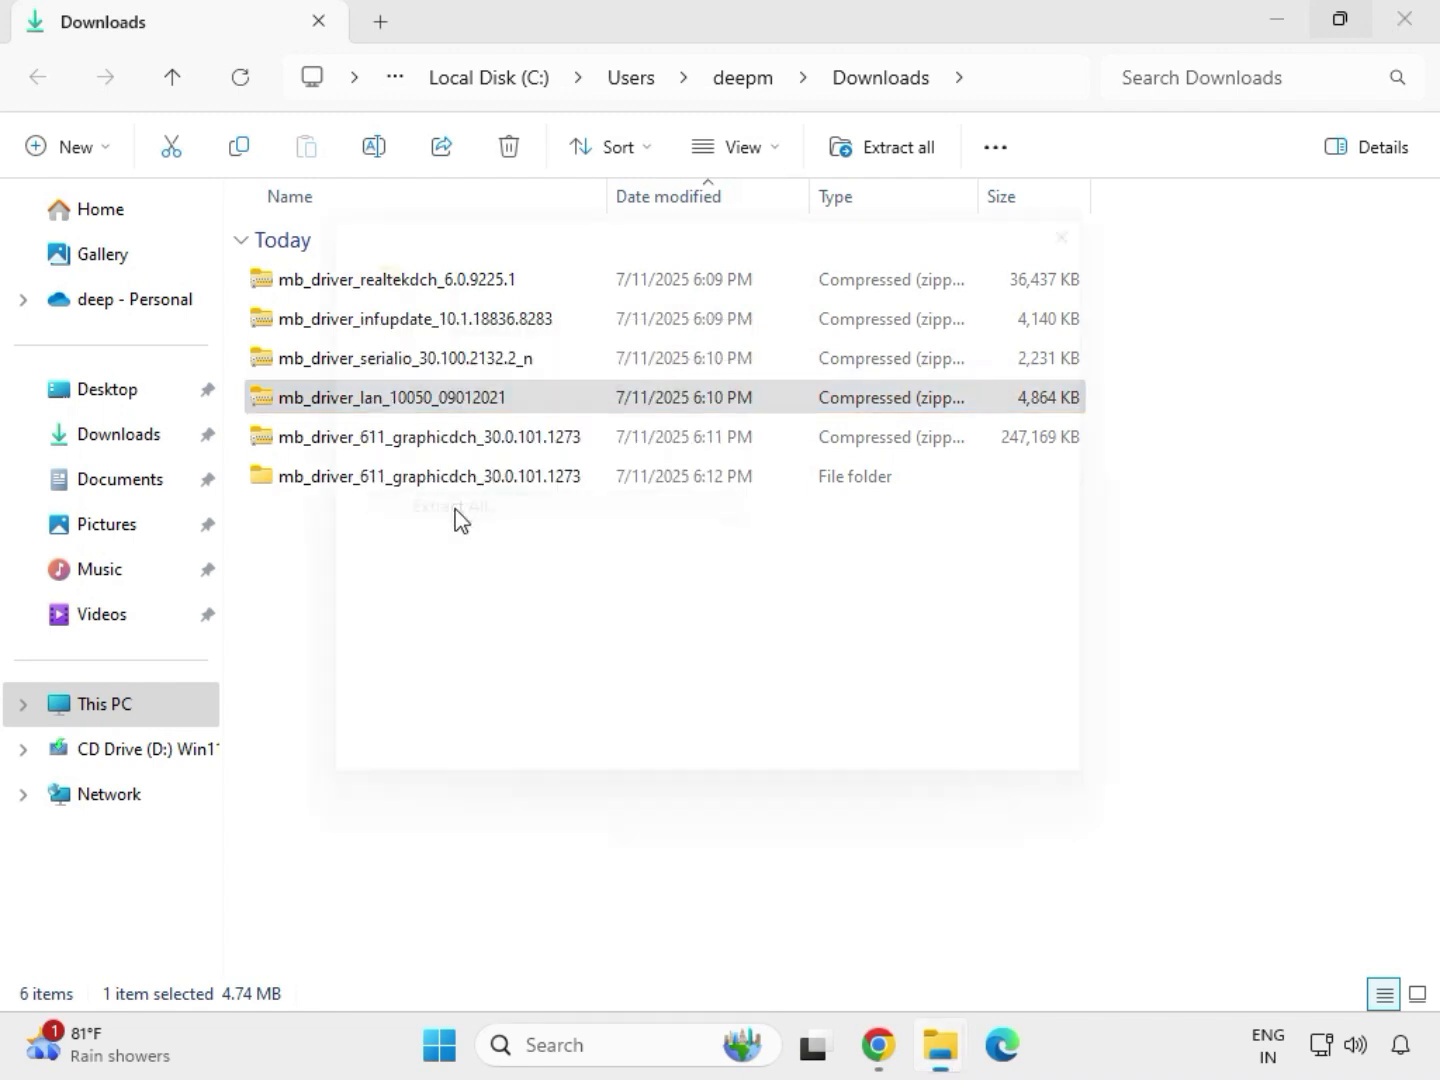
{"action": "left_click", "coordinate": [966, 791]}
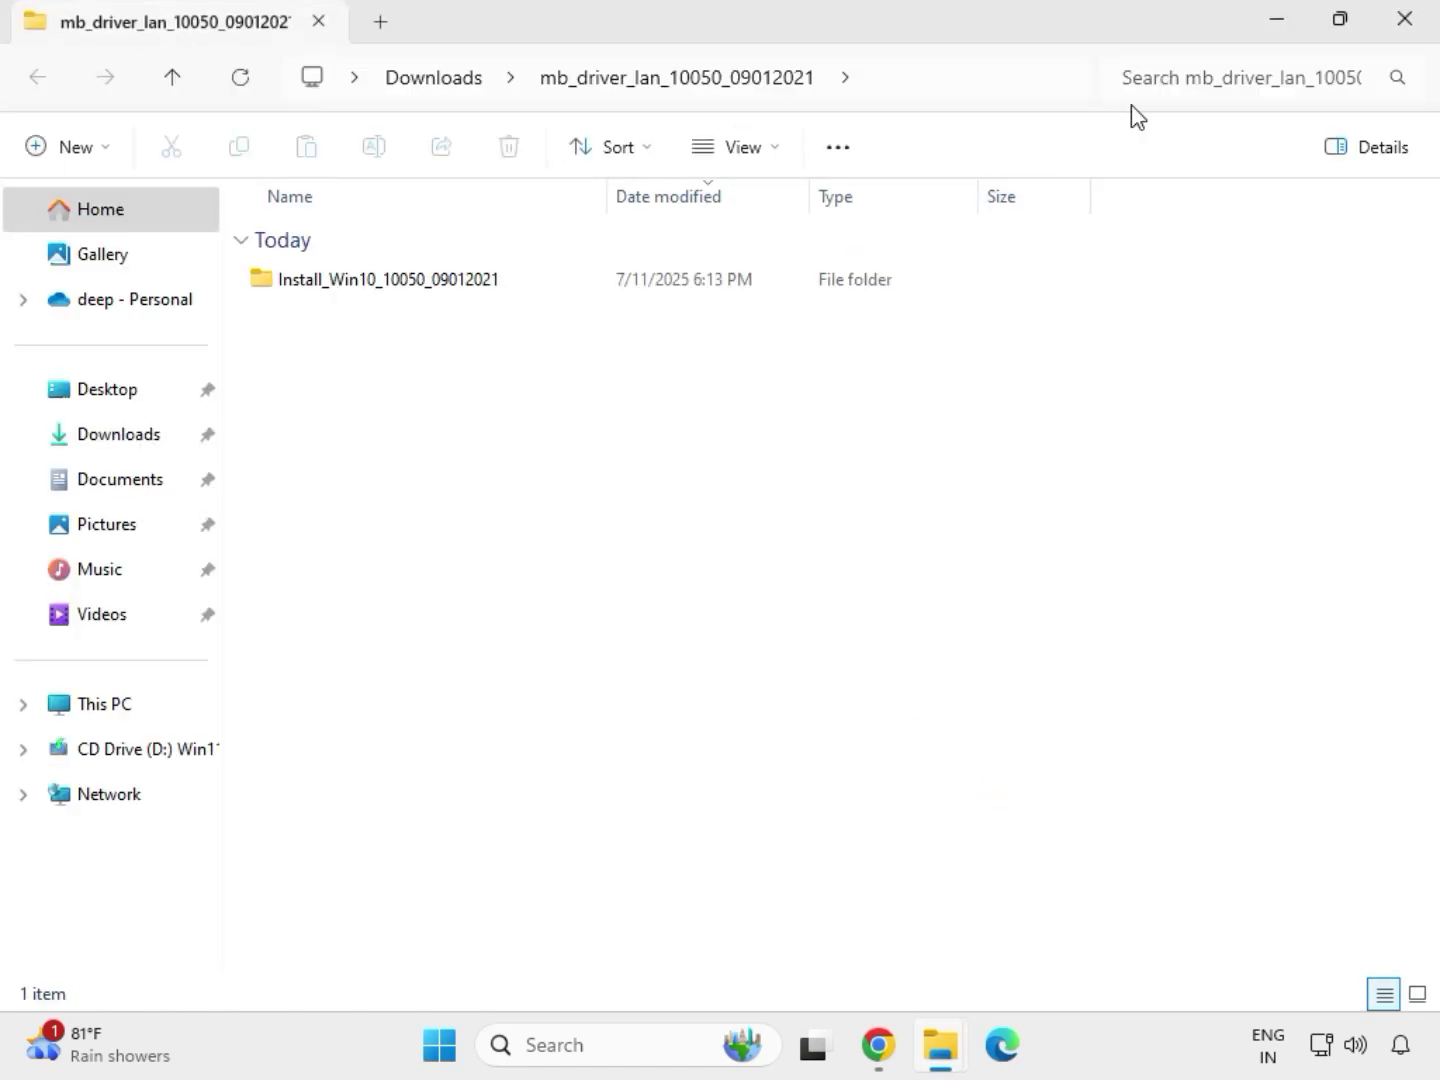
{"action": "left_click", "coordinate": [1409, 24]}
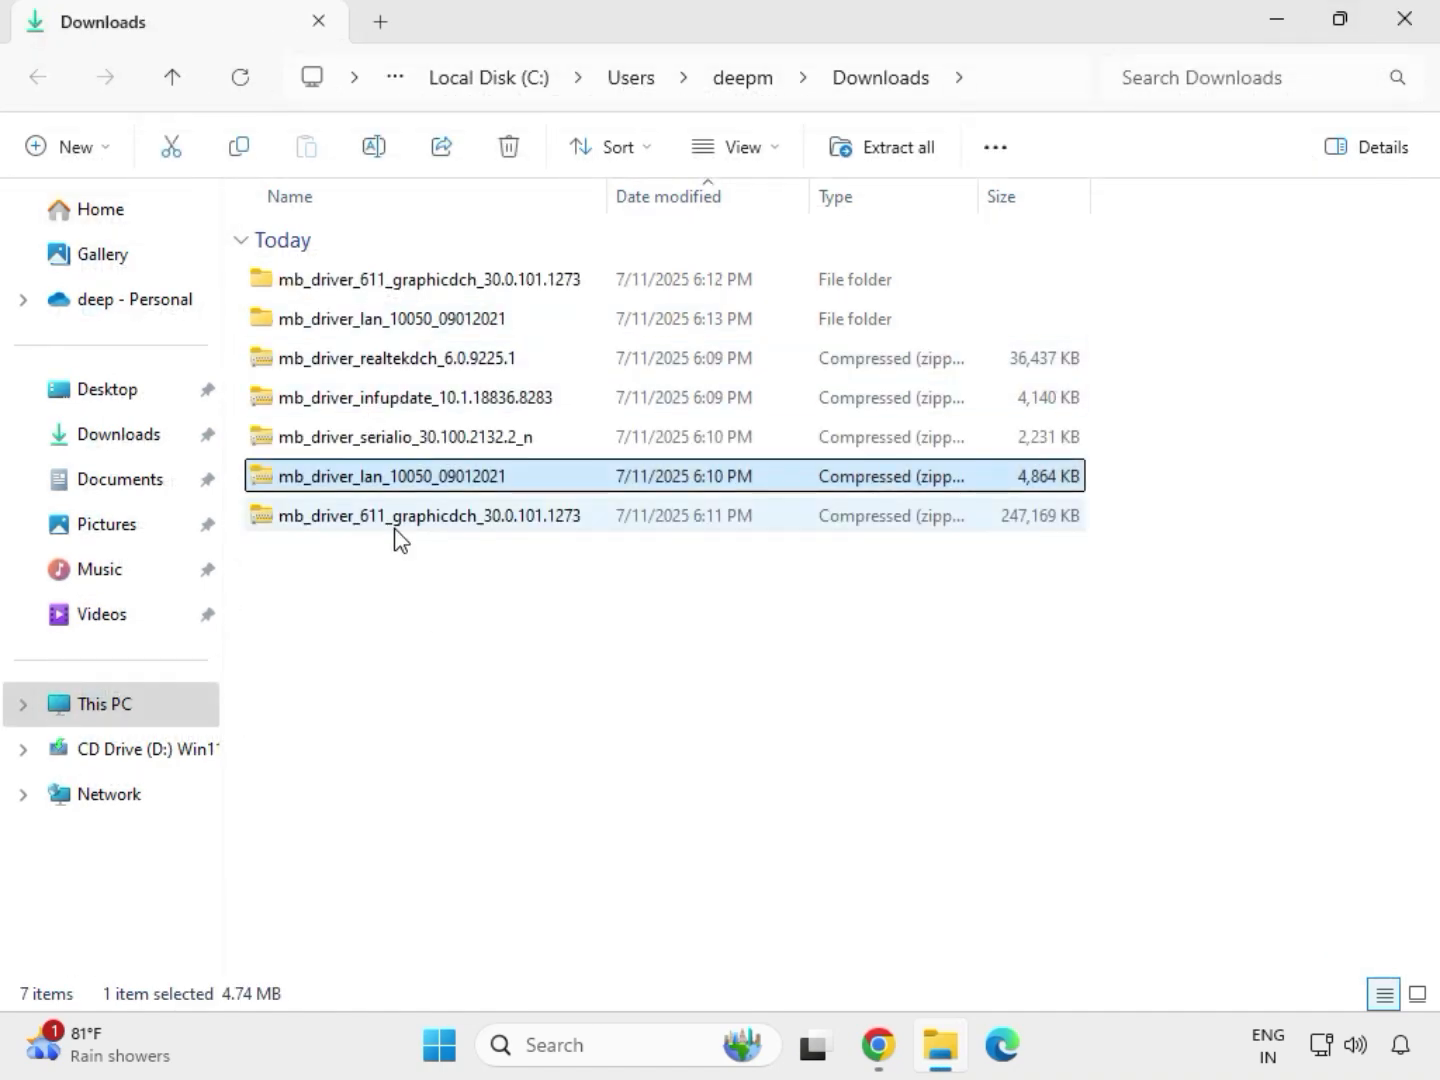
Extract the mb_driver_serialio_30.100.2132.2_n archive to its default folder and close the window with the extracted files
{"action": "left_click", "coordinate": [360, 447]}
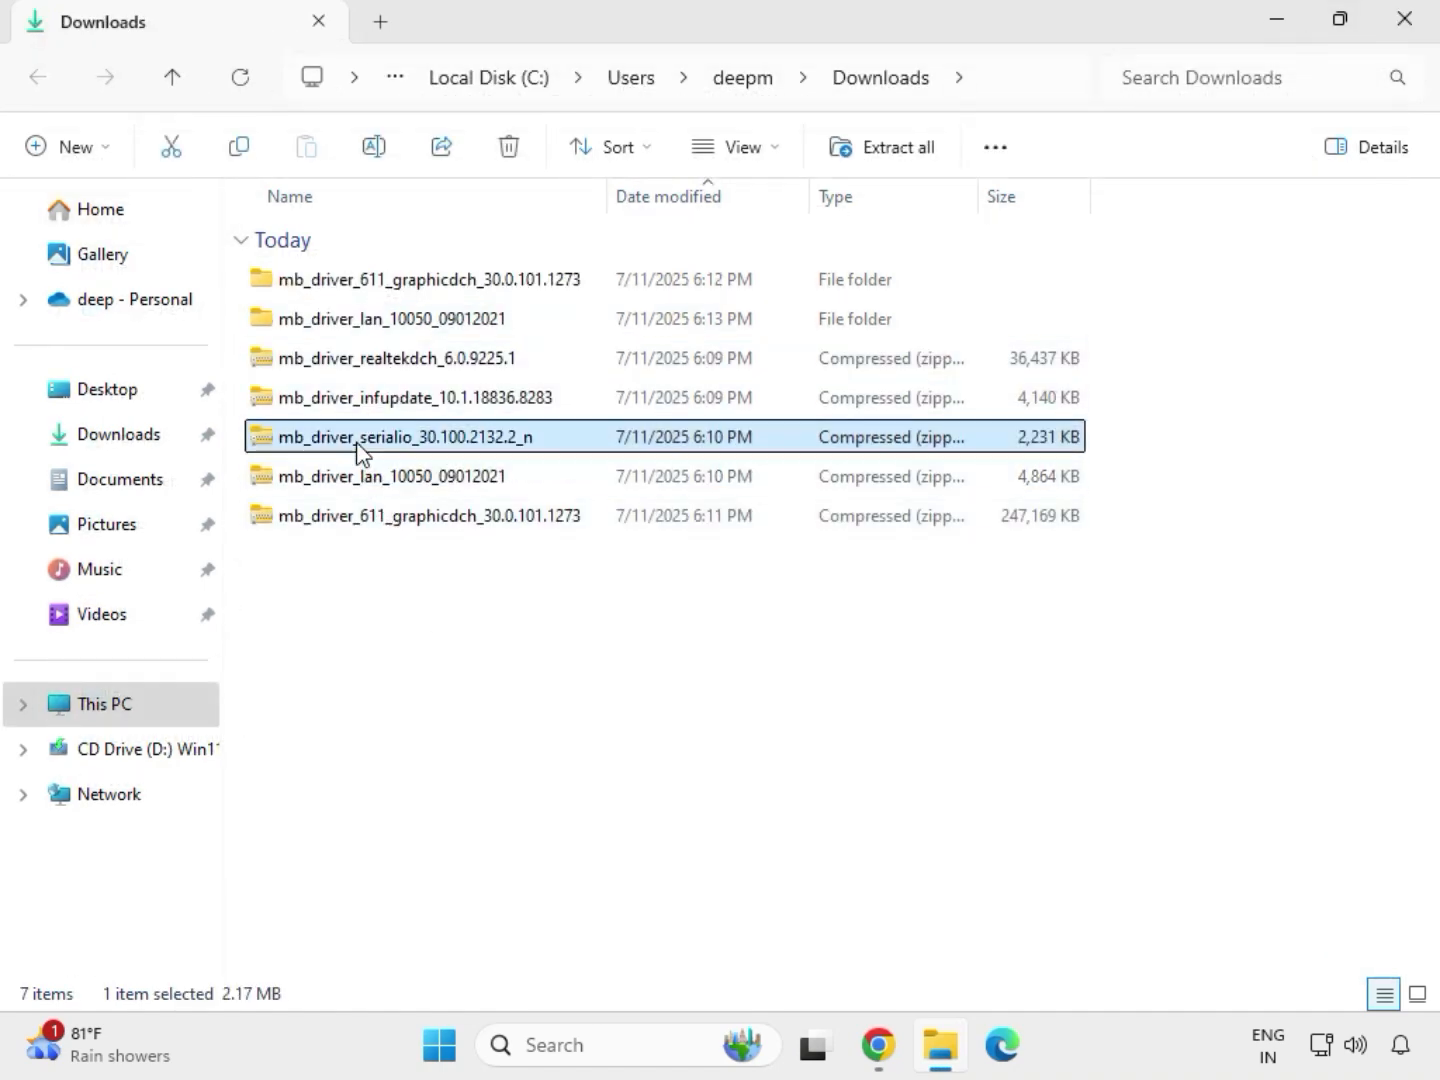
{"action": "right_click", "coordinate": [360, 447]}
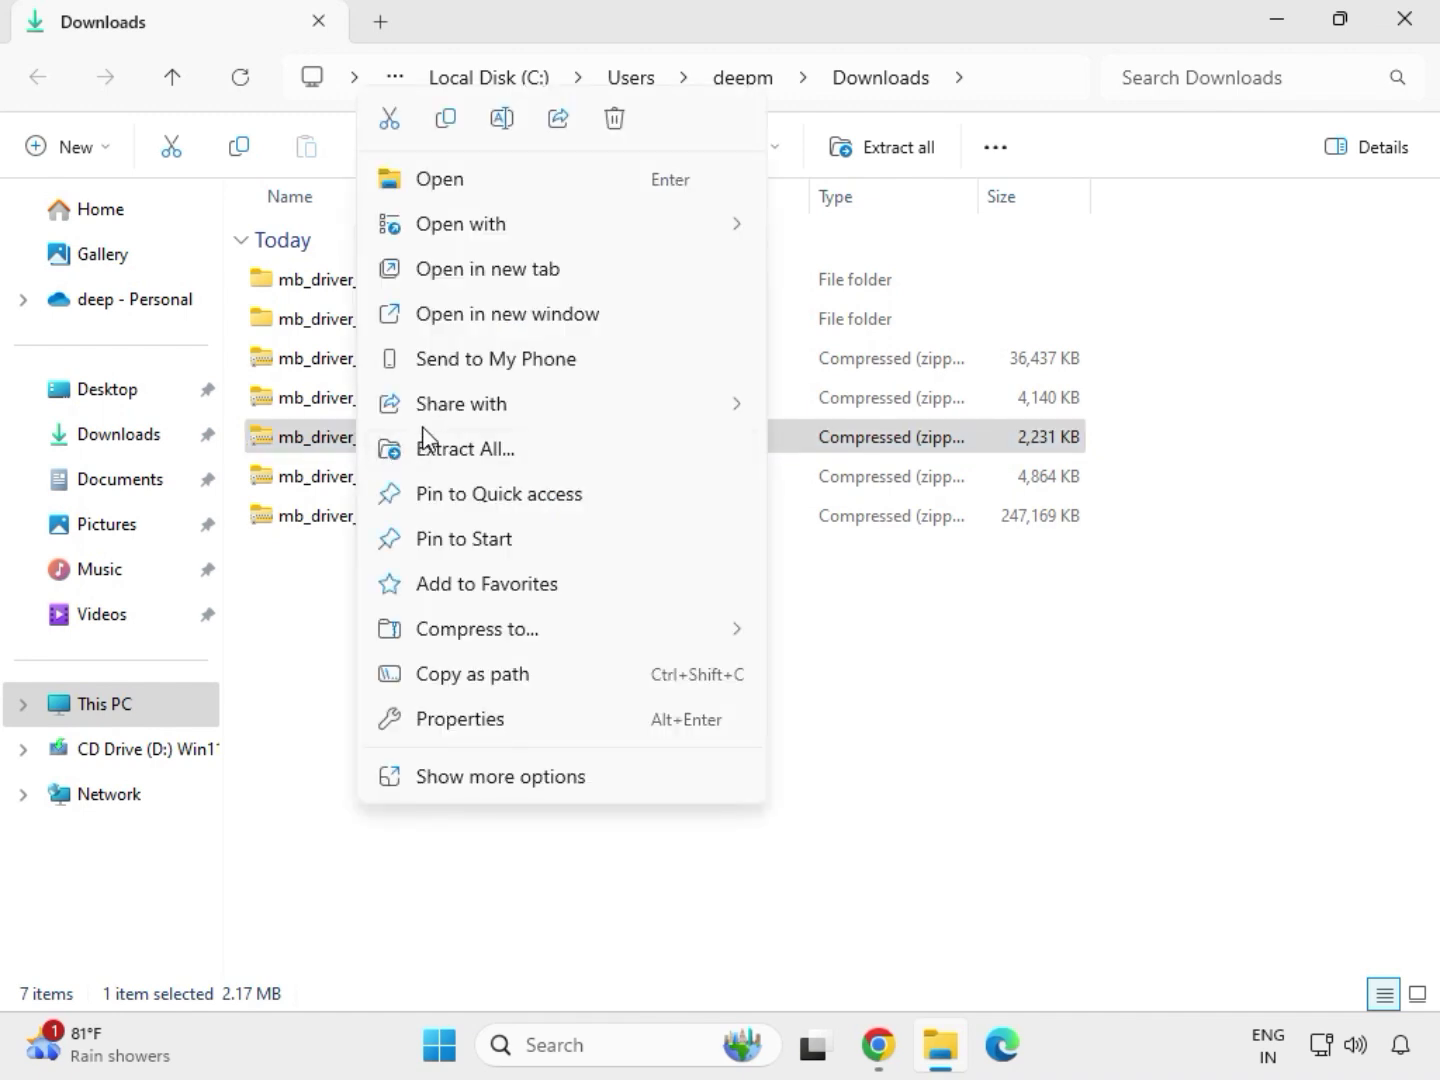
{"action": "left_click", "coordinate": [445, 454]}
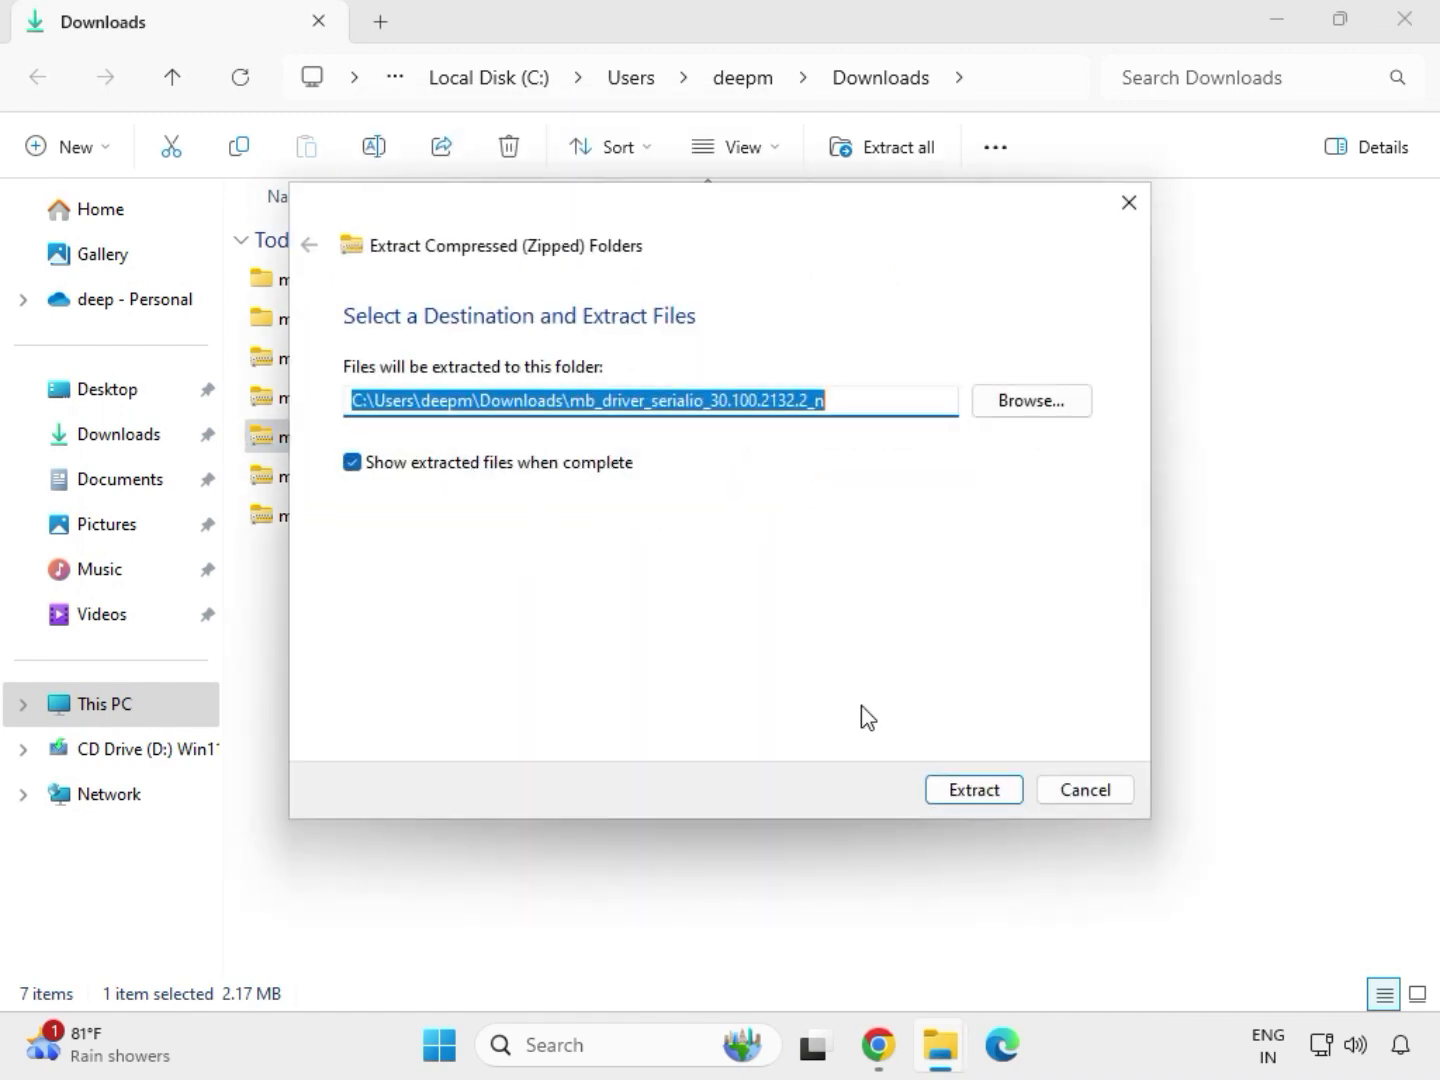
{"action": "left_click", "coordinate": [961, 787]}
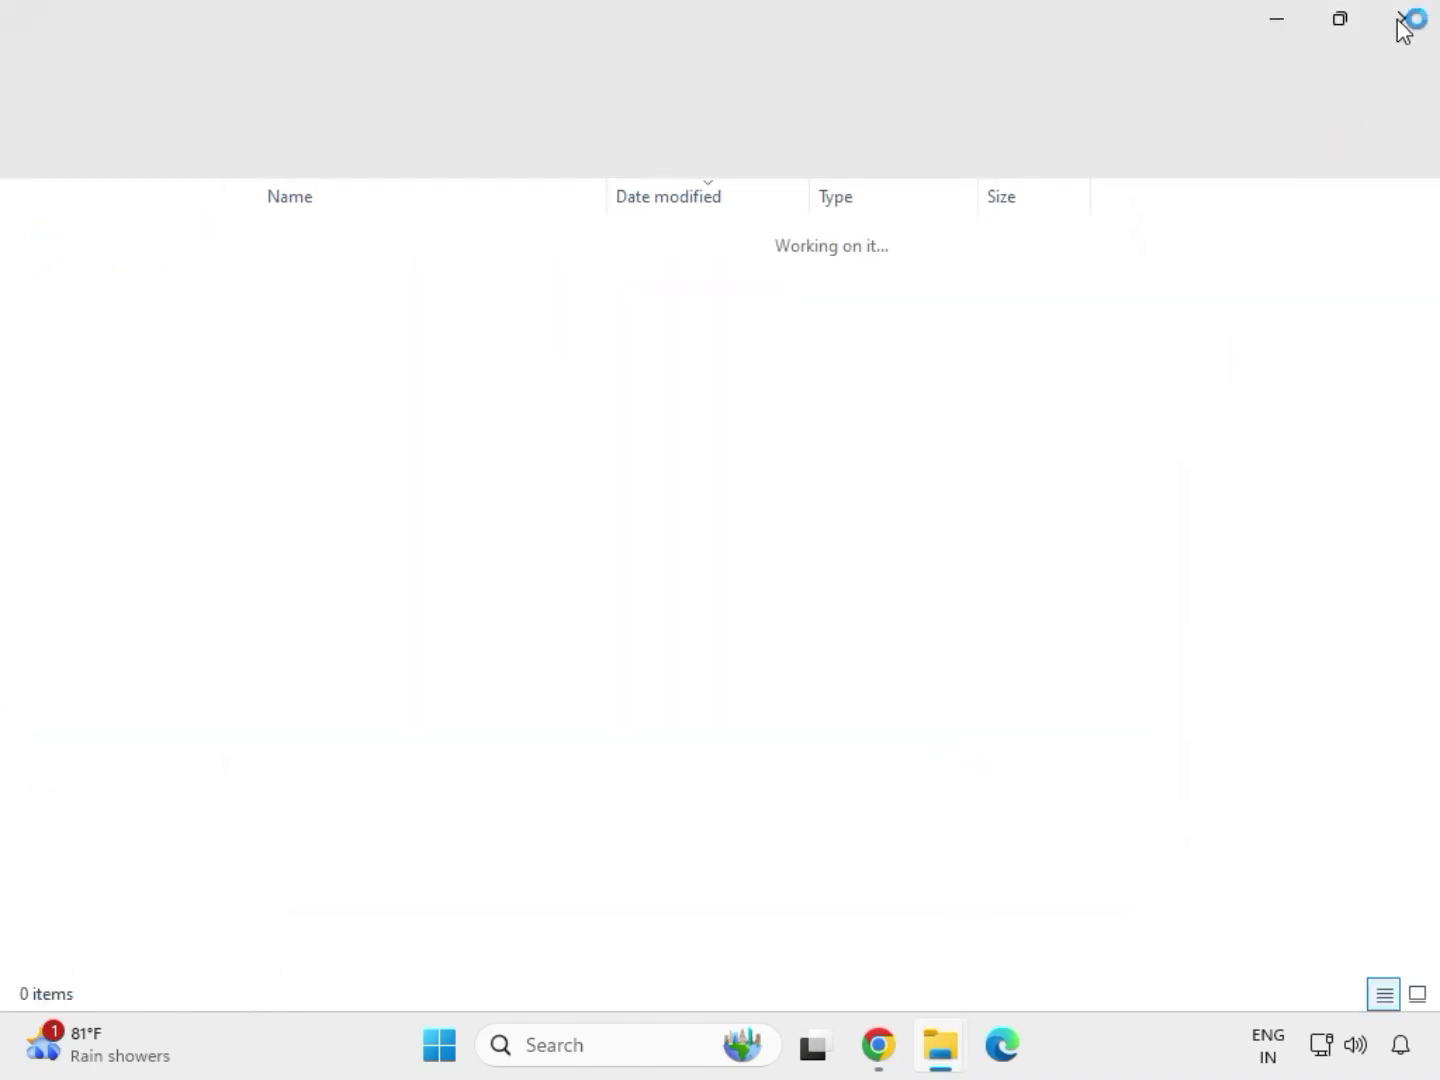
{"action": "left_click", "coordinate": [1403, 19]}
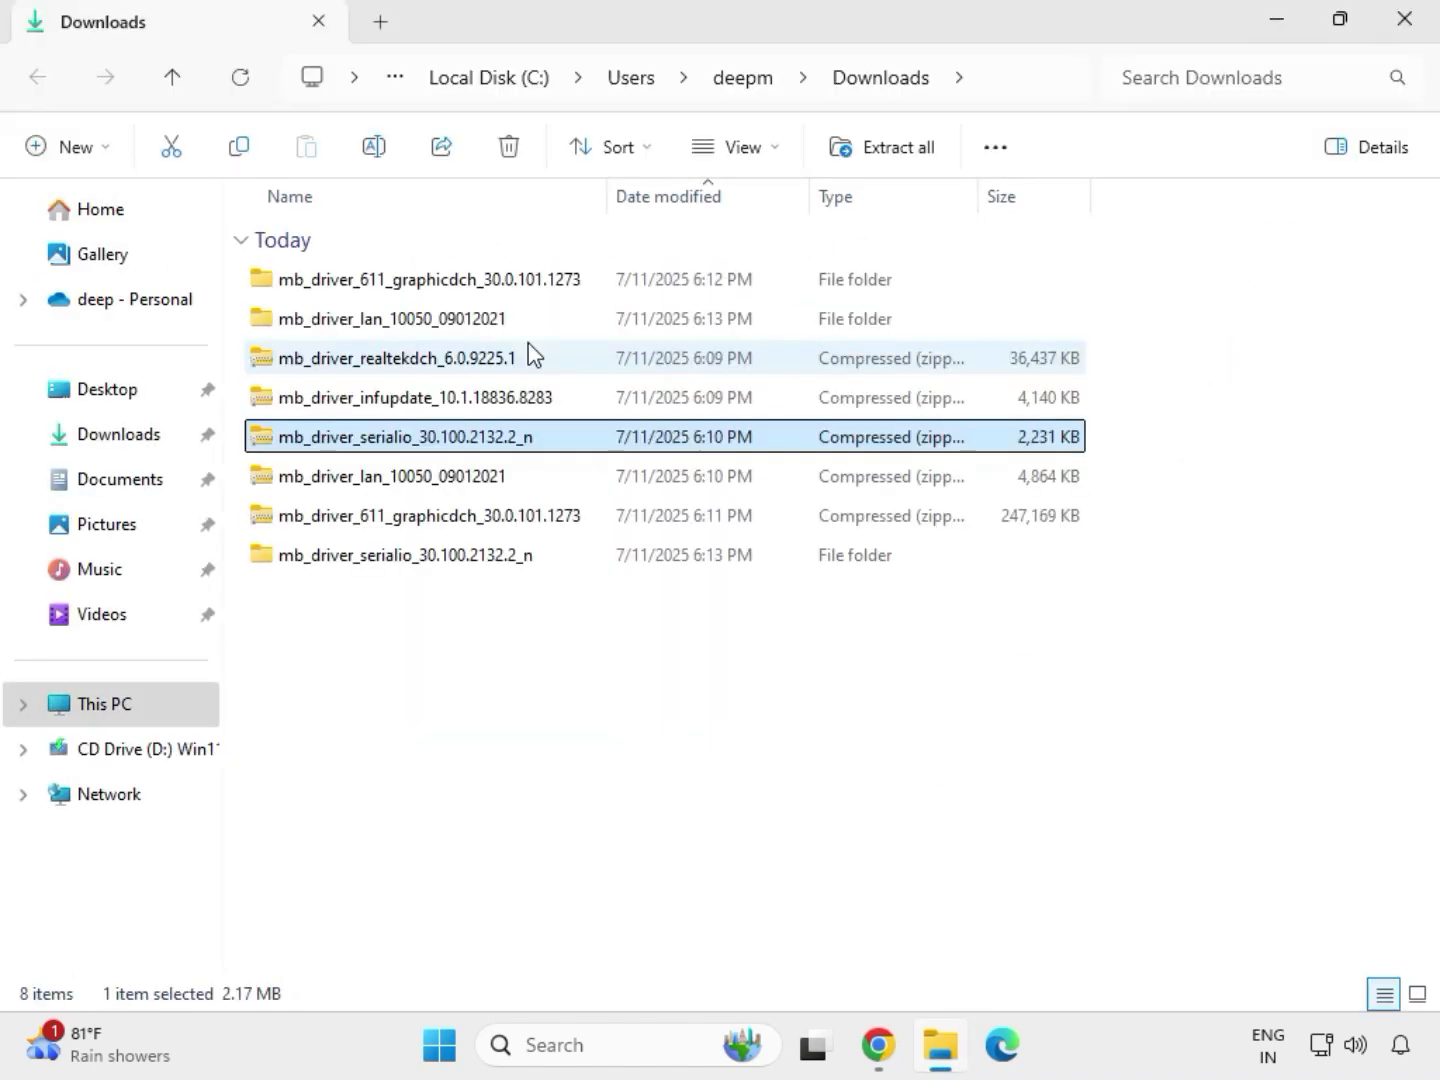
Extract the mb_driver_infupdate_10.1.18836.8283 archive to its default folder and close the window with the extracted files
{"action": "left_click", "coordinate": [373, 401]}
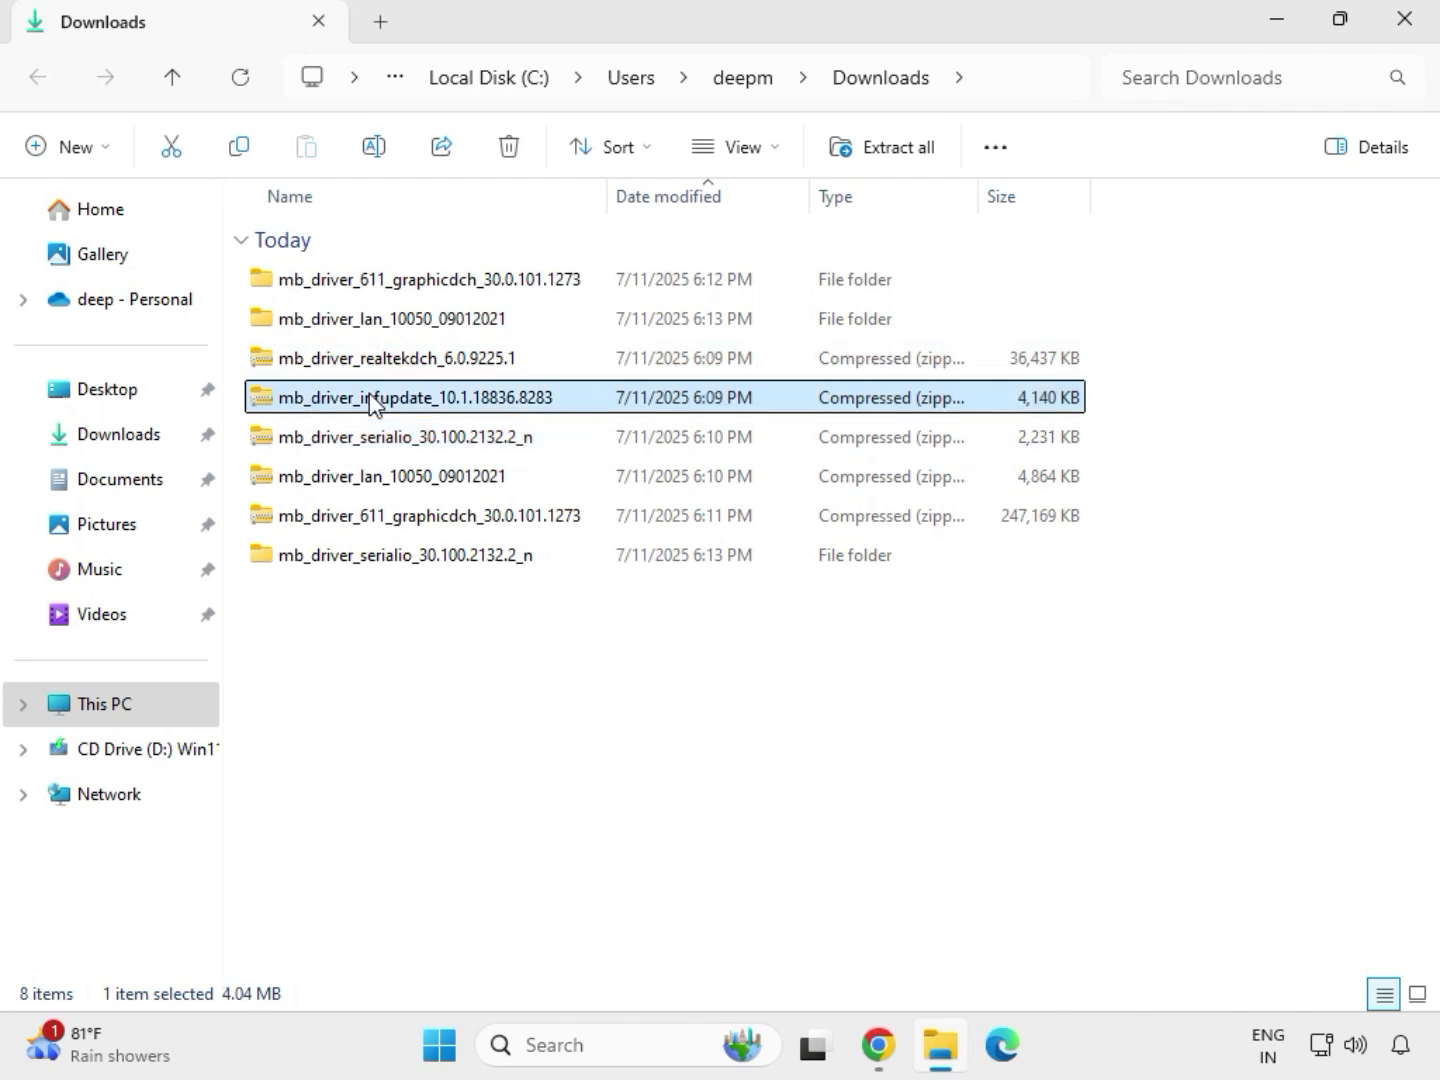
{"action": "right_click", "coordinate": [369, 396]}
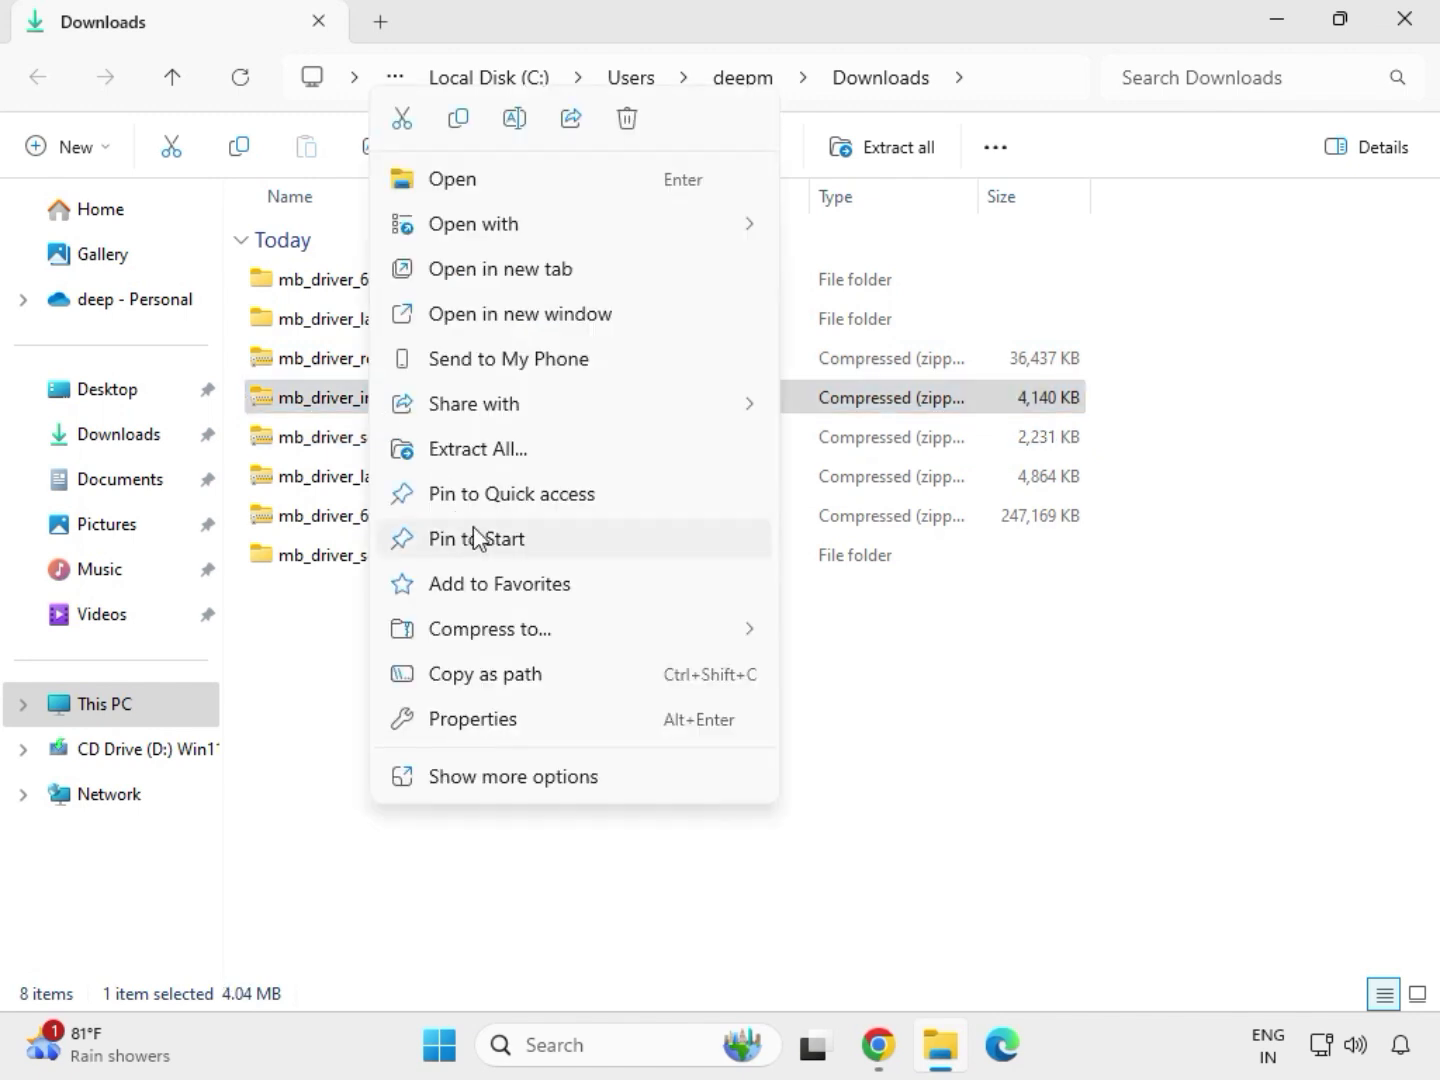
{"action": "left_click", "coordinate": [508, 449]}
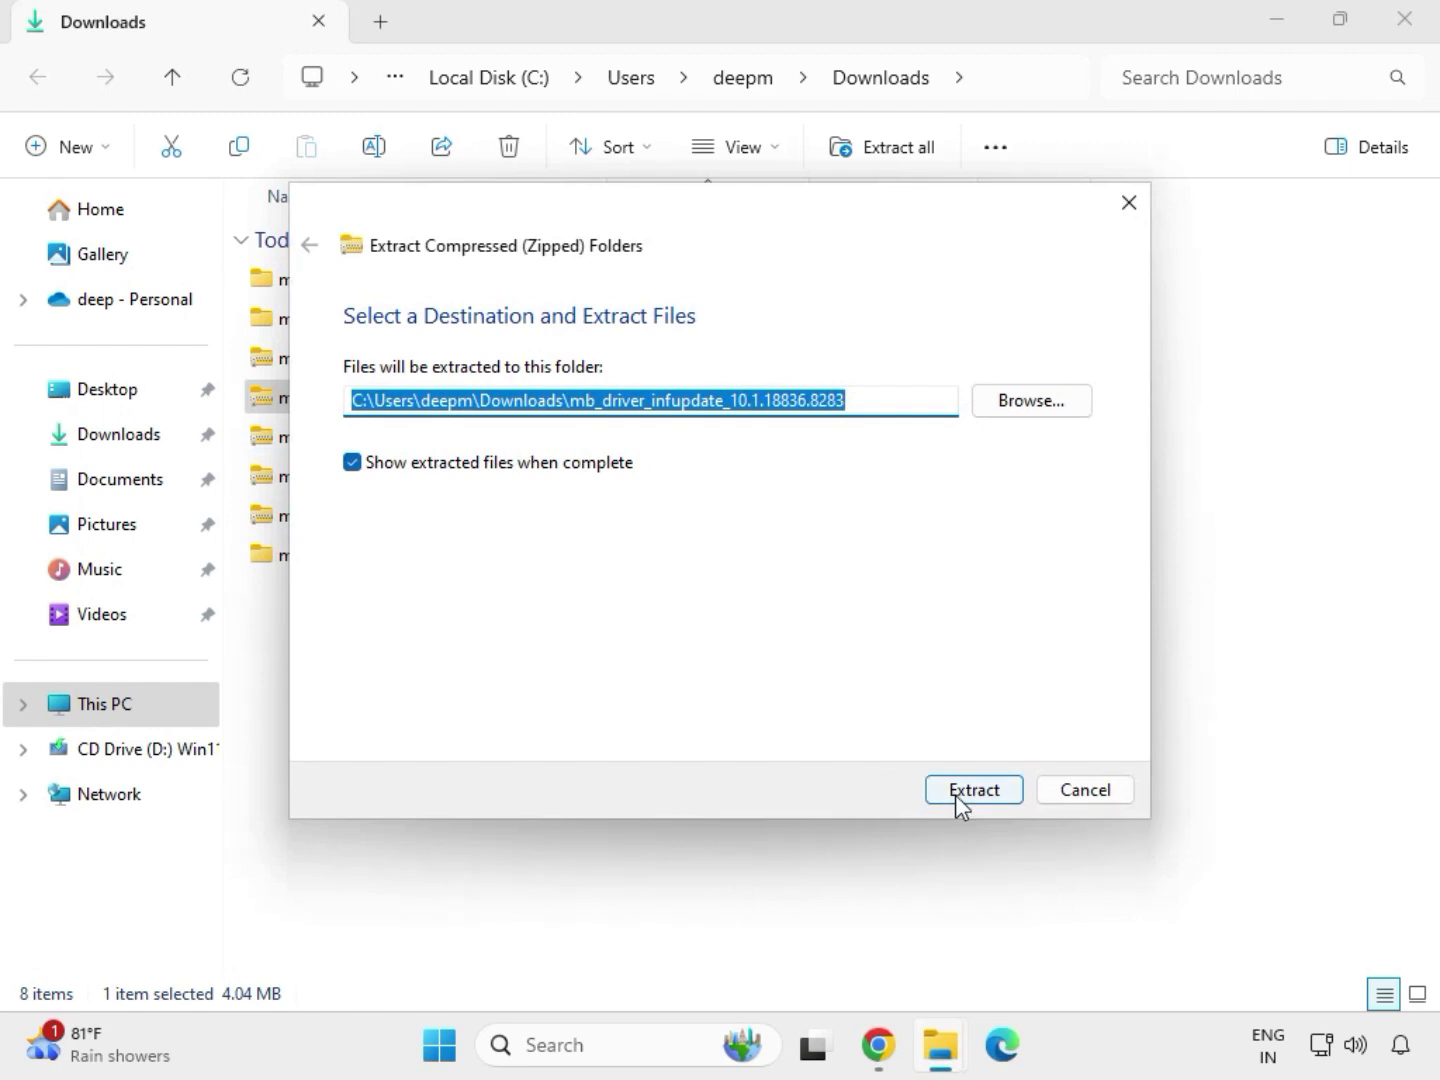
{"action": "left_click", "coordinate": [955, 792]}
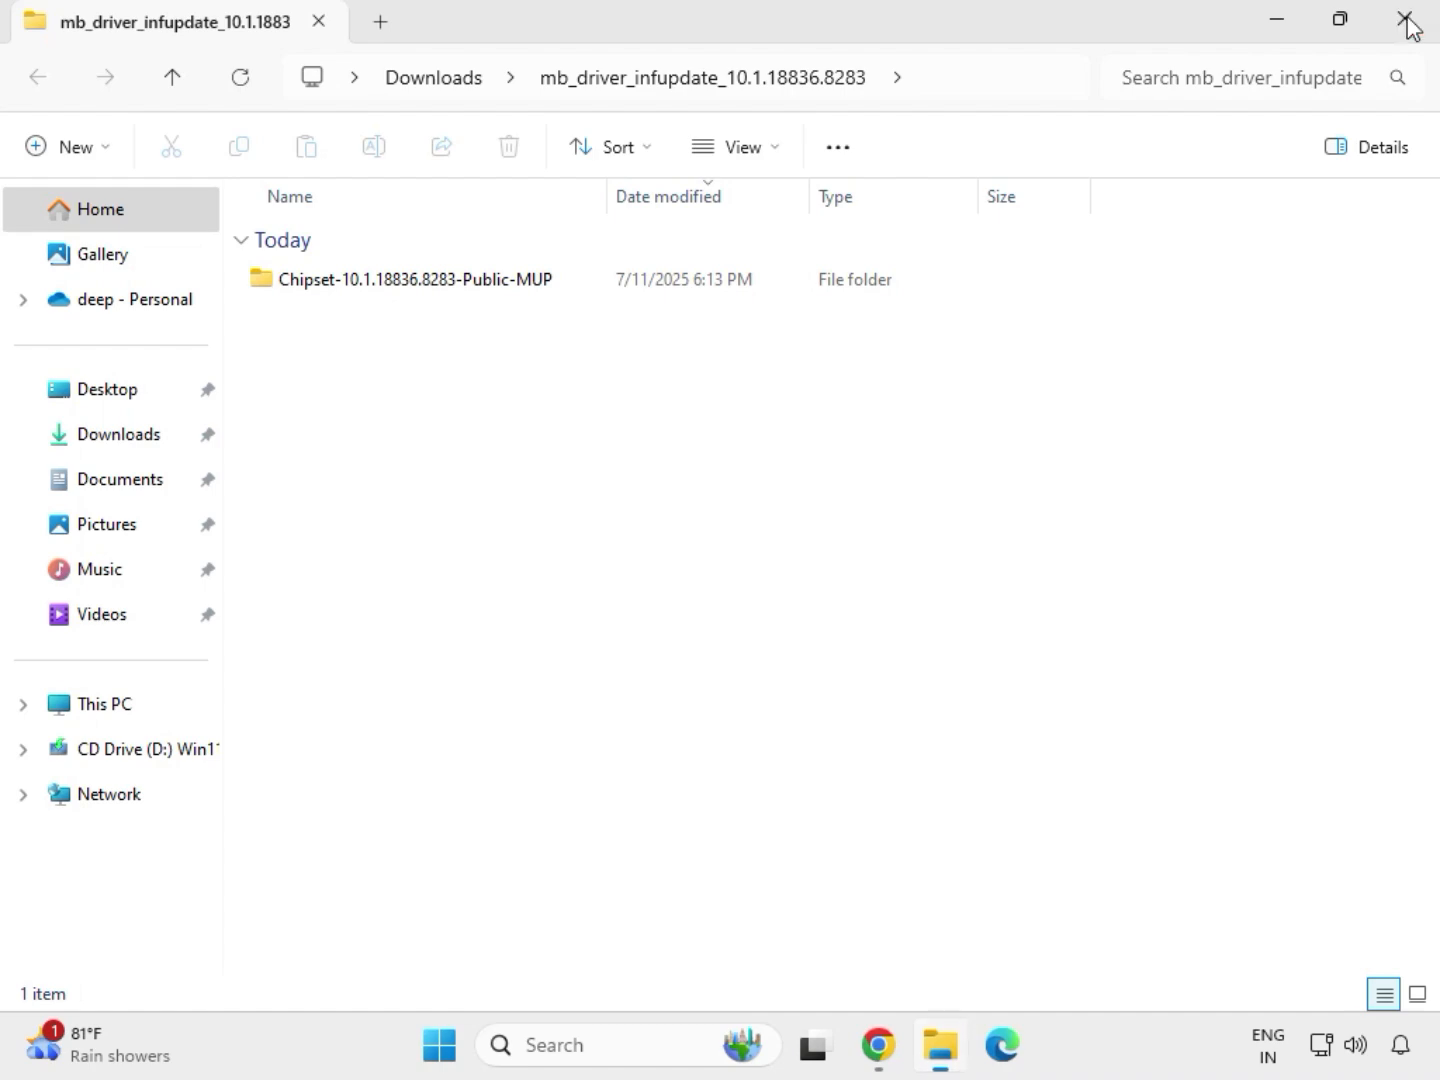
{"action": "left_click", "coordinate": [1408, 24]}
Extract the mb_driver_realtekdch_6.0.9225.1 archive to its default folder and close the window with the extracted files
{"action": "left_click", "coordinate": [386, 362]}
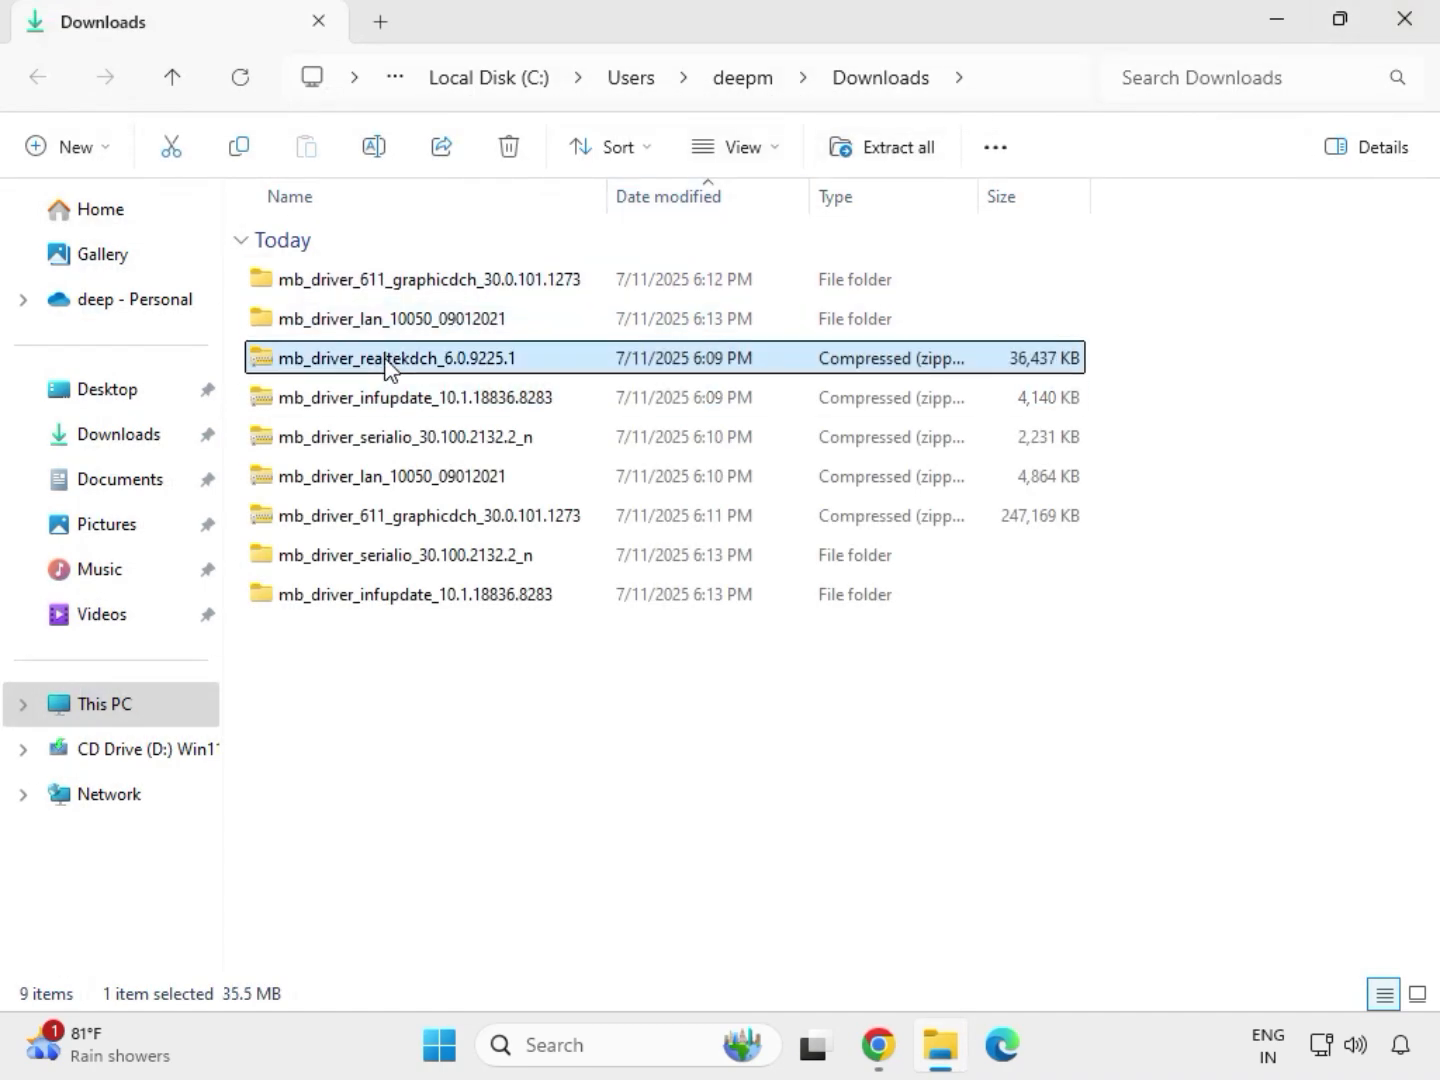
{"action": "right_click", "coordinate": [386, 362]}
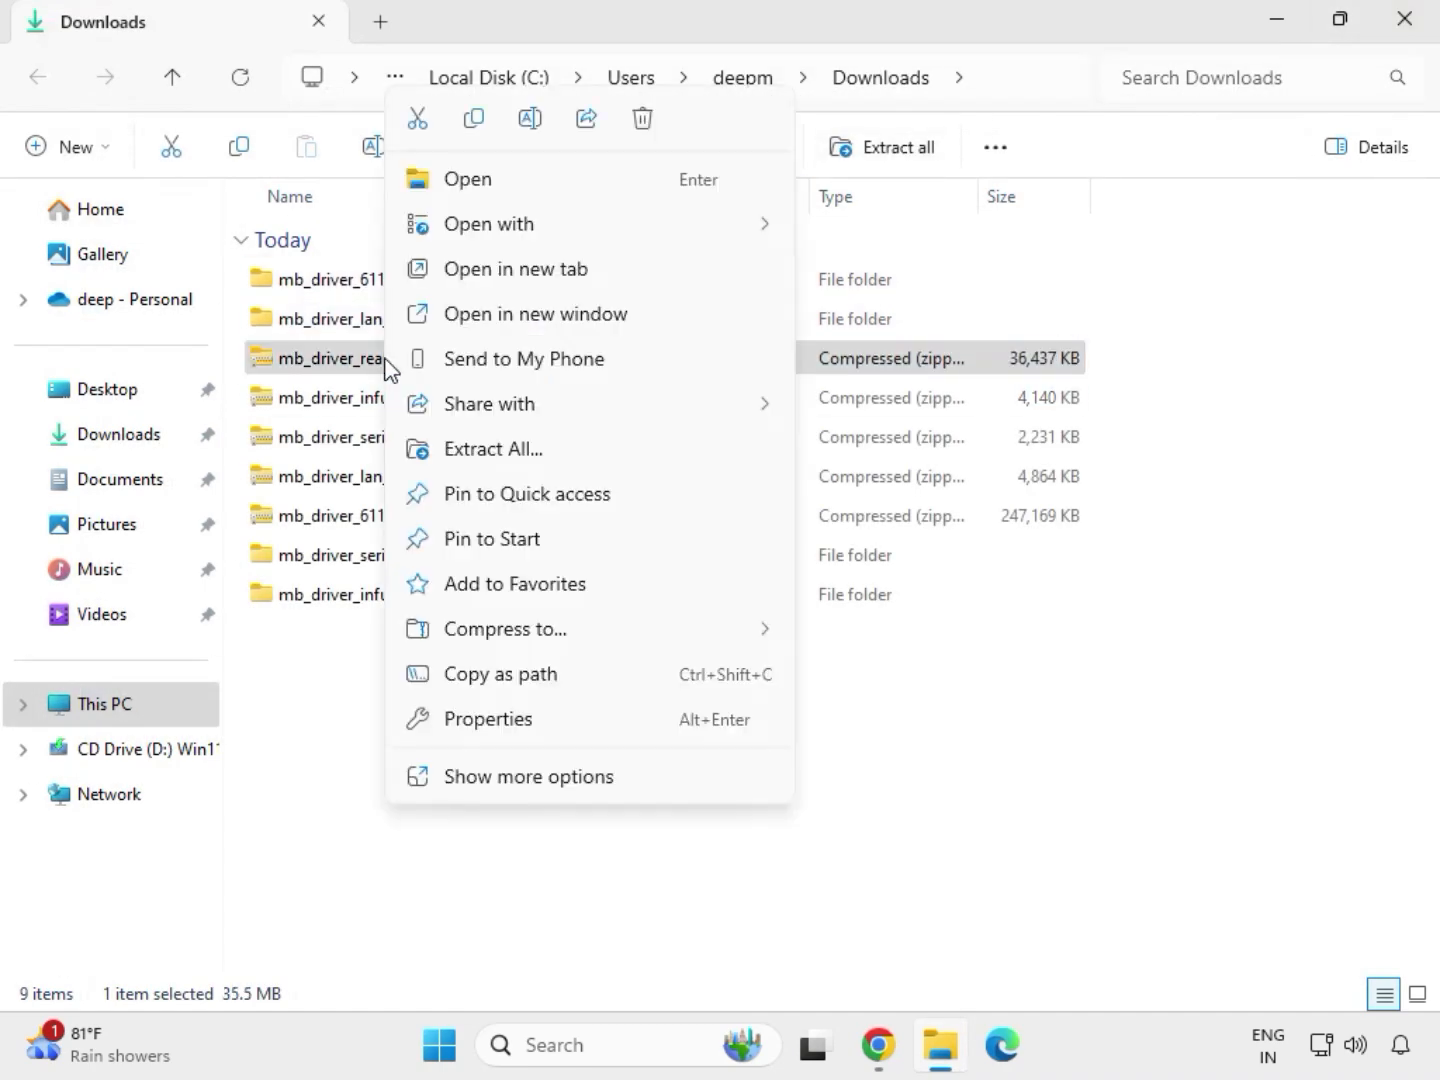
{"action": "left_click", "coordinate": [474, 451]}
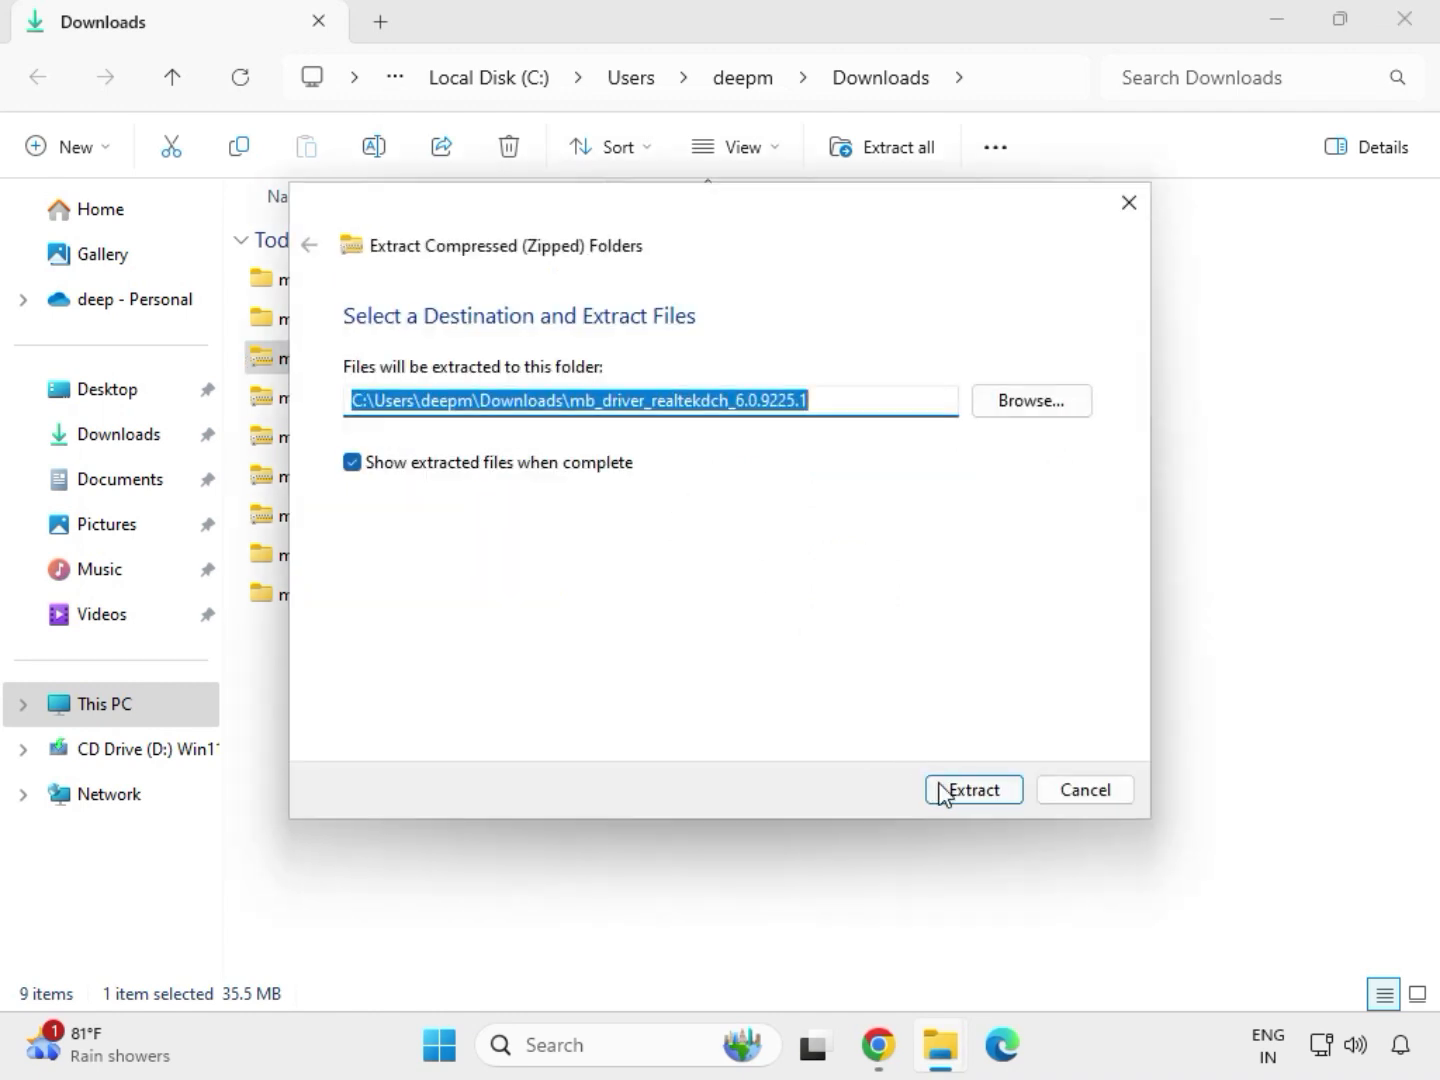
{"action": "left_click", "coordinate": [940, 793]}
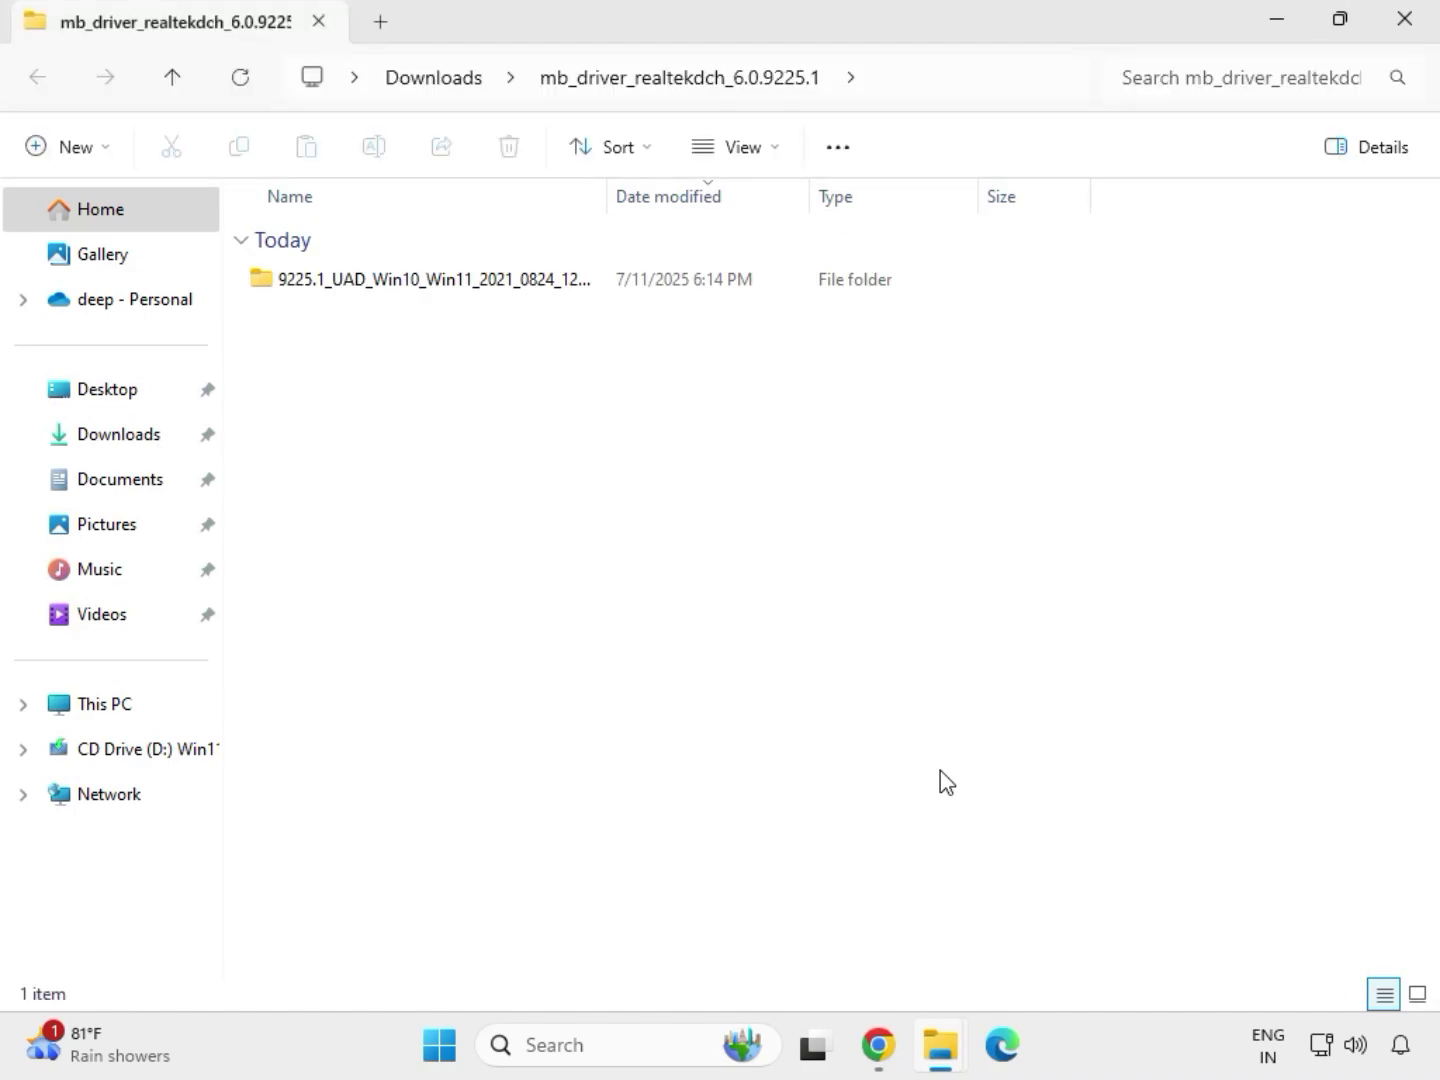
{"action": "left_click", "coordinate": [1409, 32]}
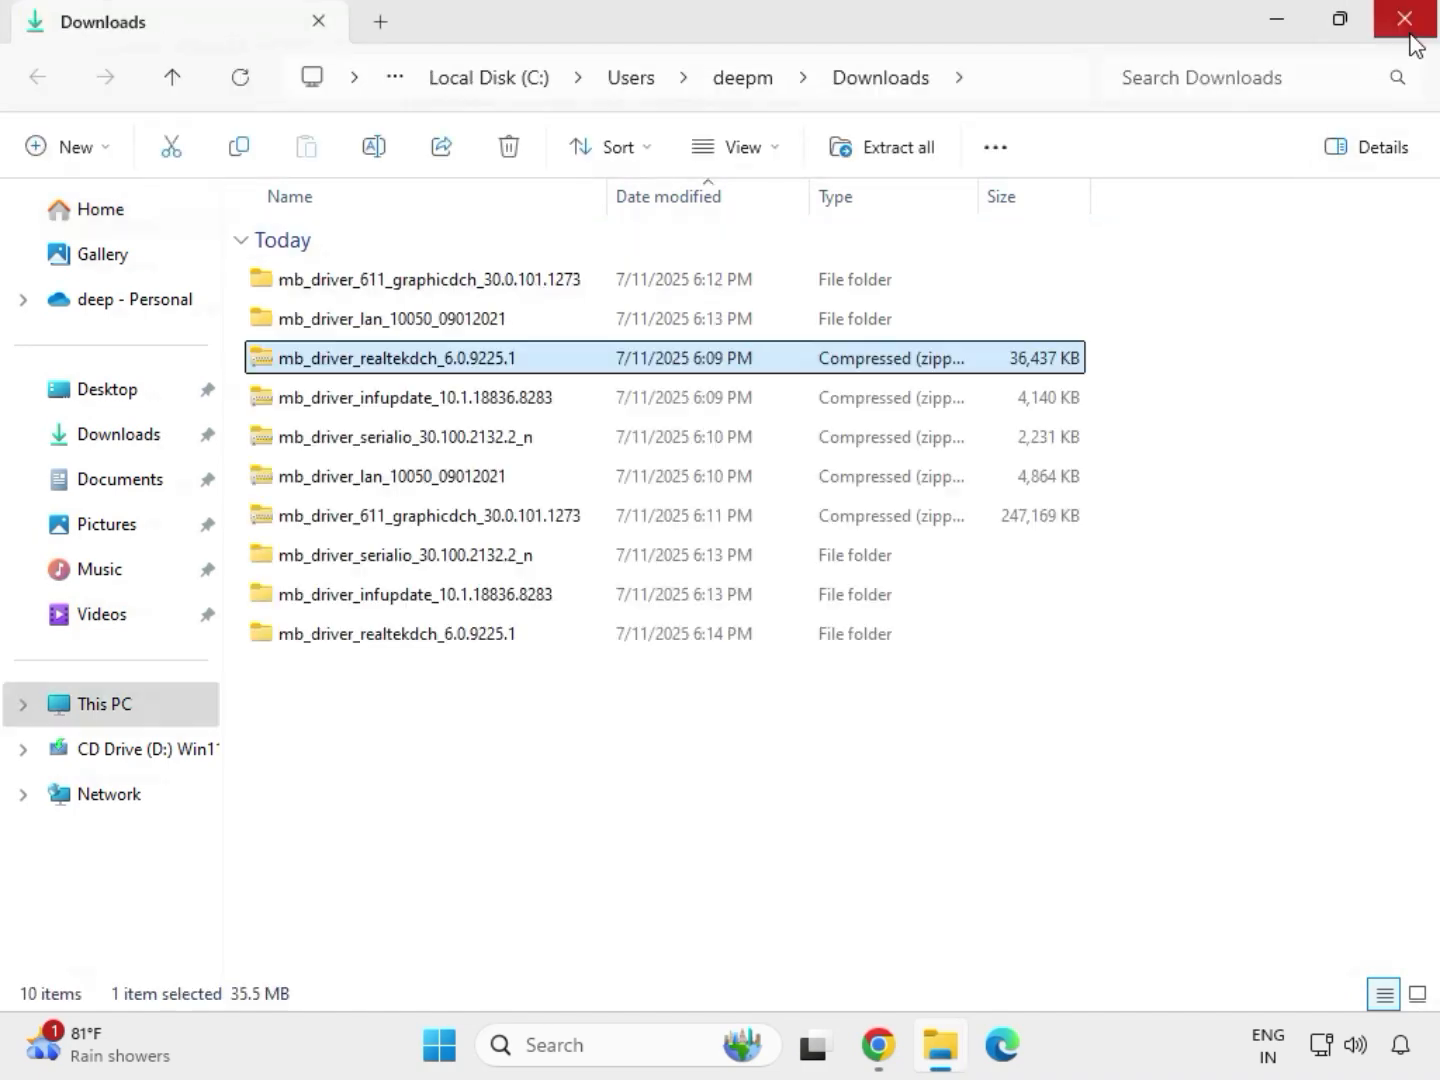
Refresh the Downloads file listing and select the extracted LAN, serial IO, INF update and Realtek driver folders
{"action": "right_click", "coordinate": [679, 789]}
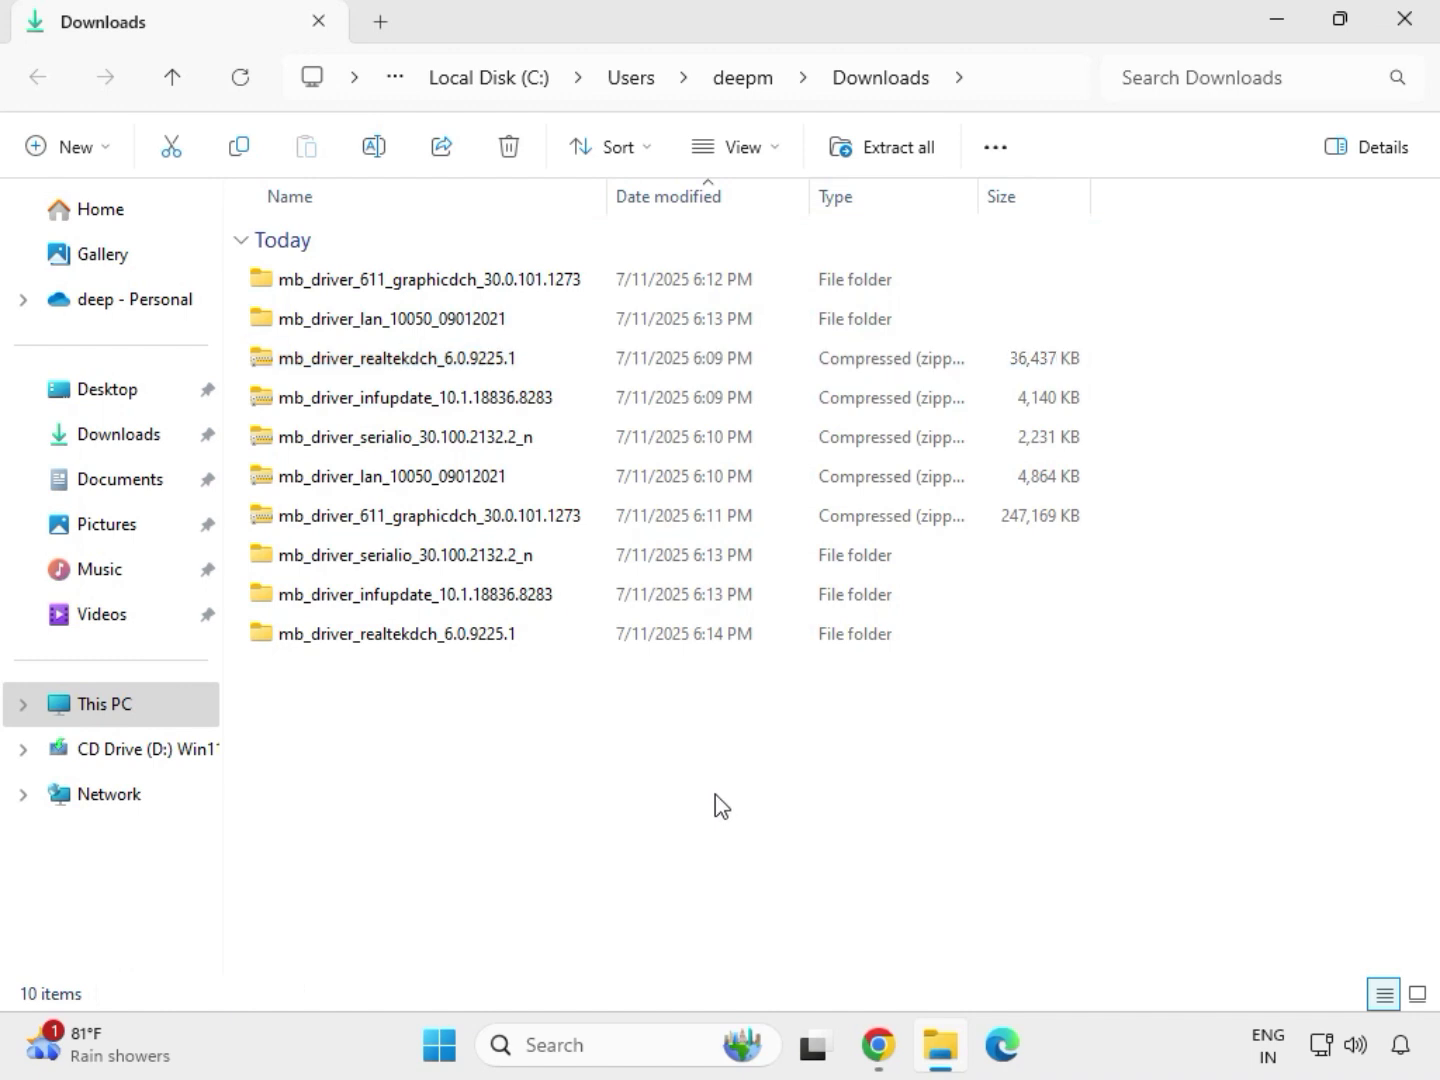
{"action": "left_click", "coordinate": [639, 740]}
{"action": "right_click", "coordinate": [604, 740]}
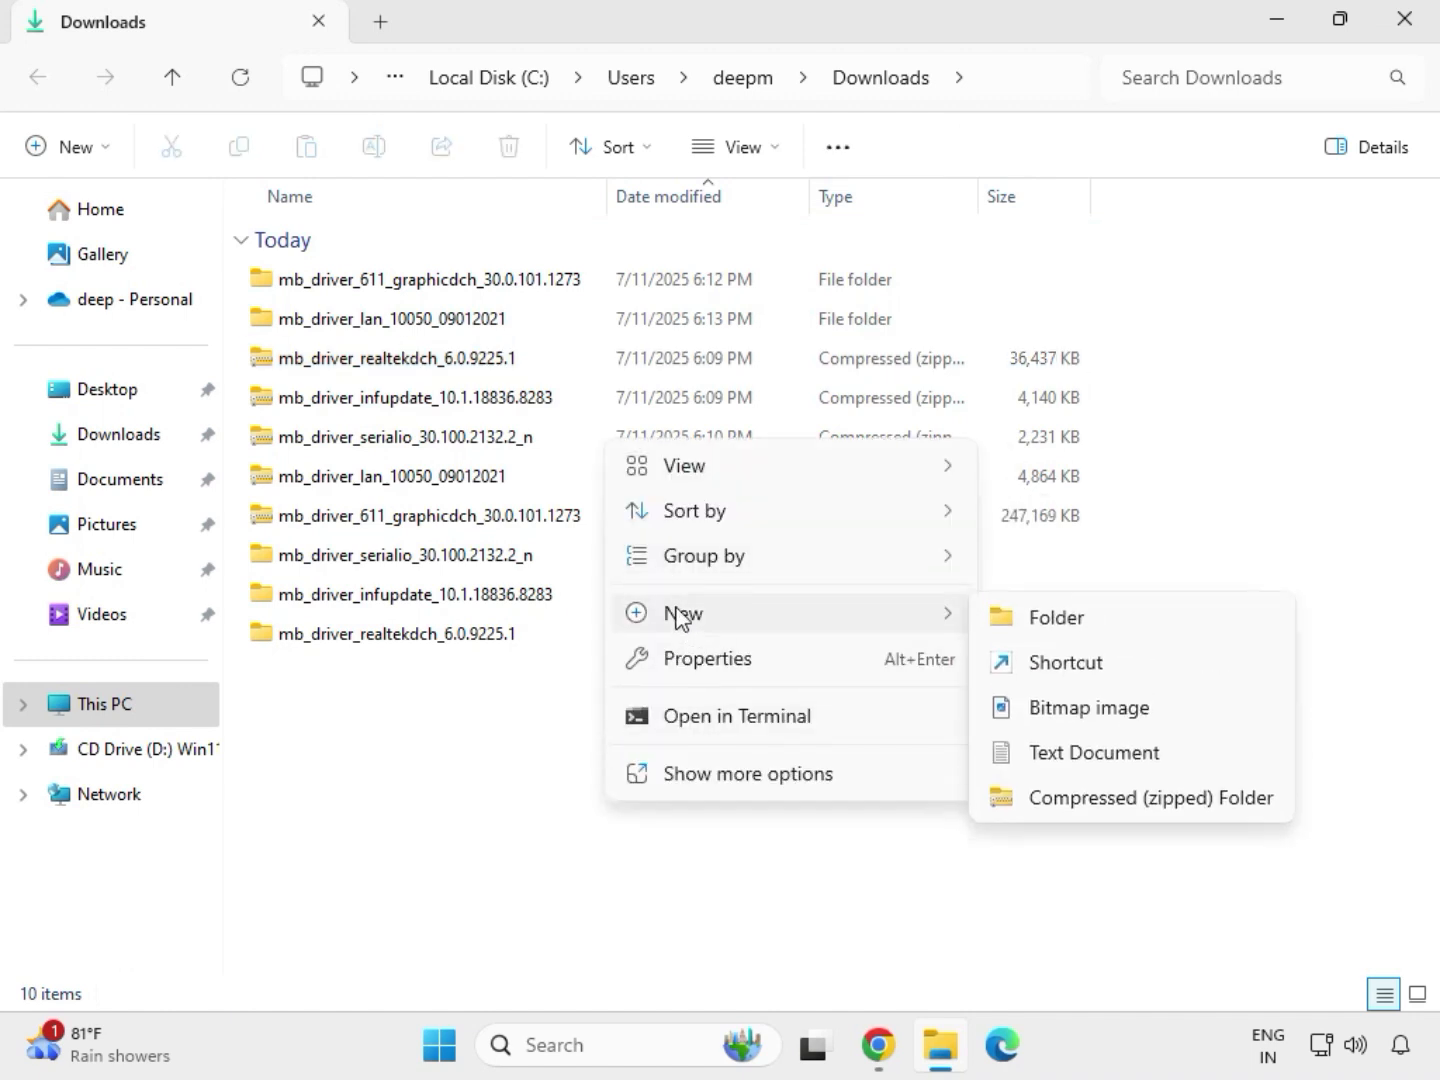
{"action": "left_click", "coordinate": [573, 715]}
{"action": "right_click", "coordinate": [574, 715]}
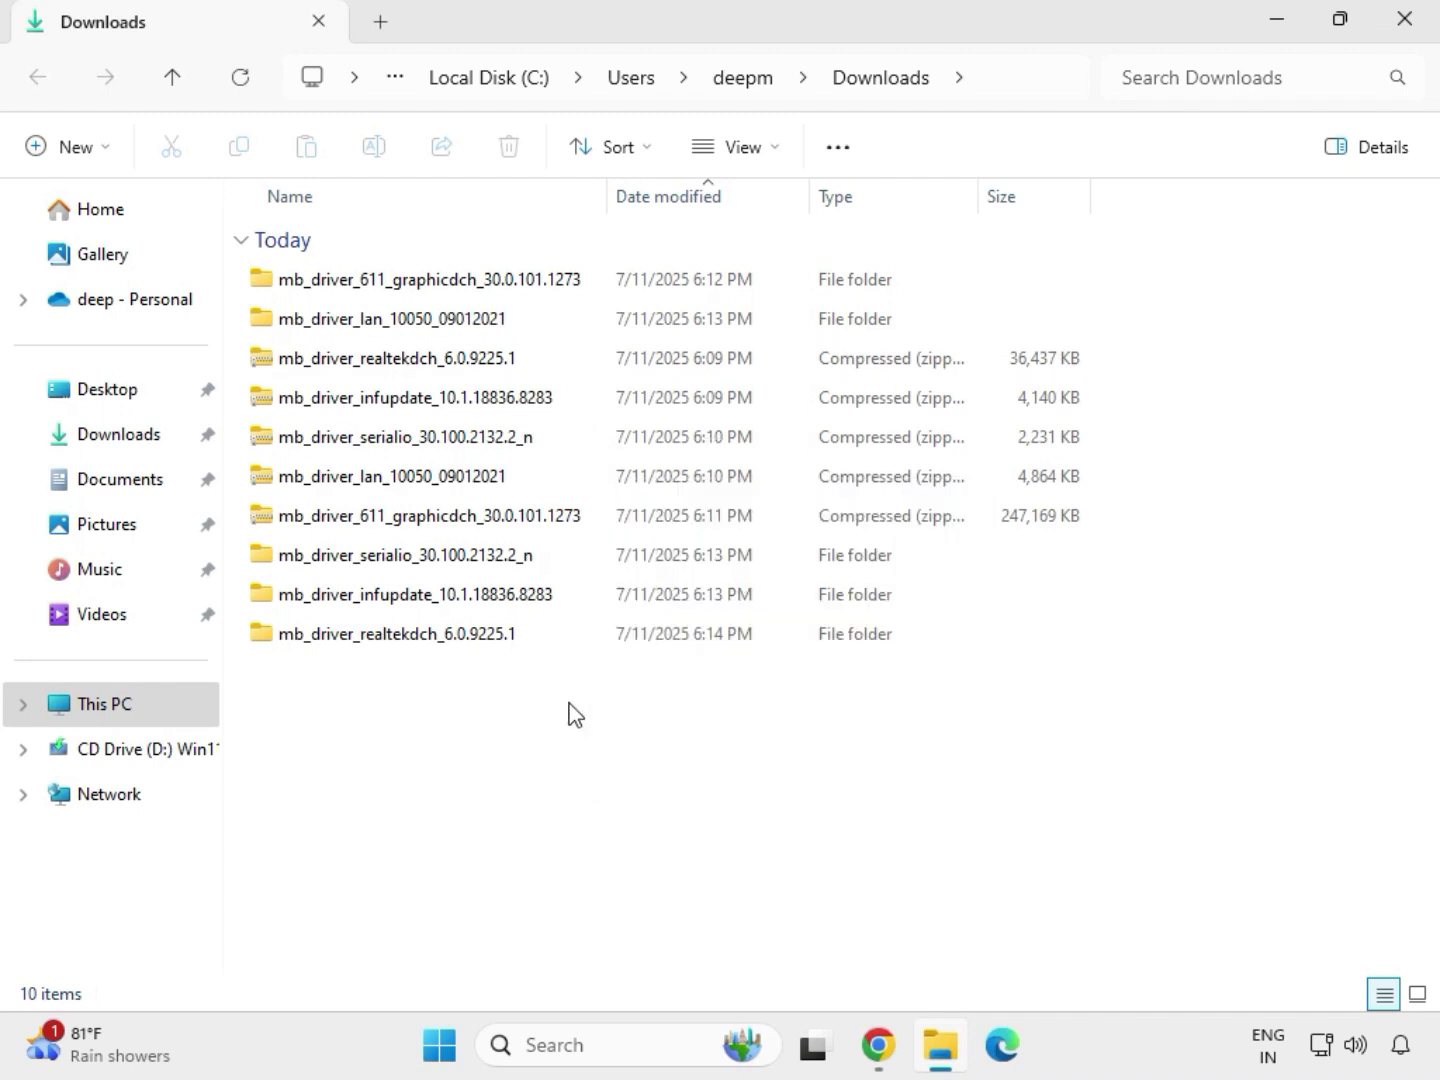
{"action": "left_click", "coordinate": [653, 740]}
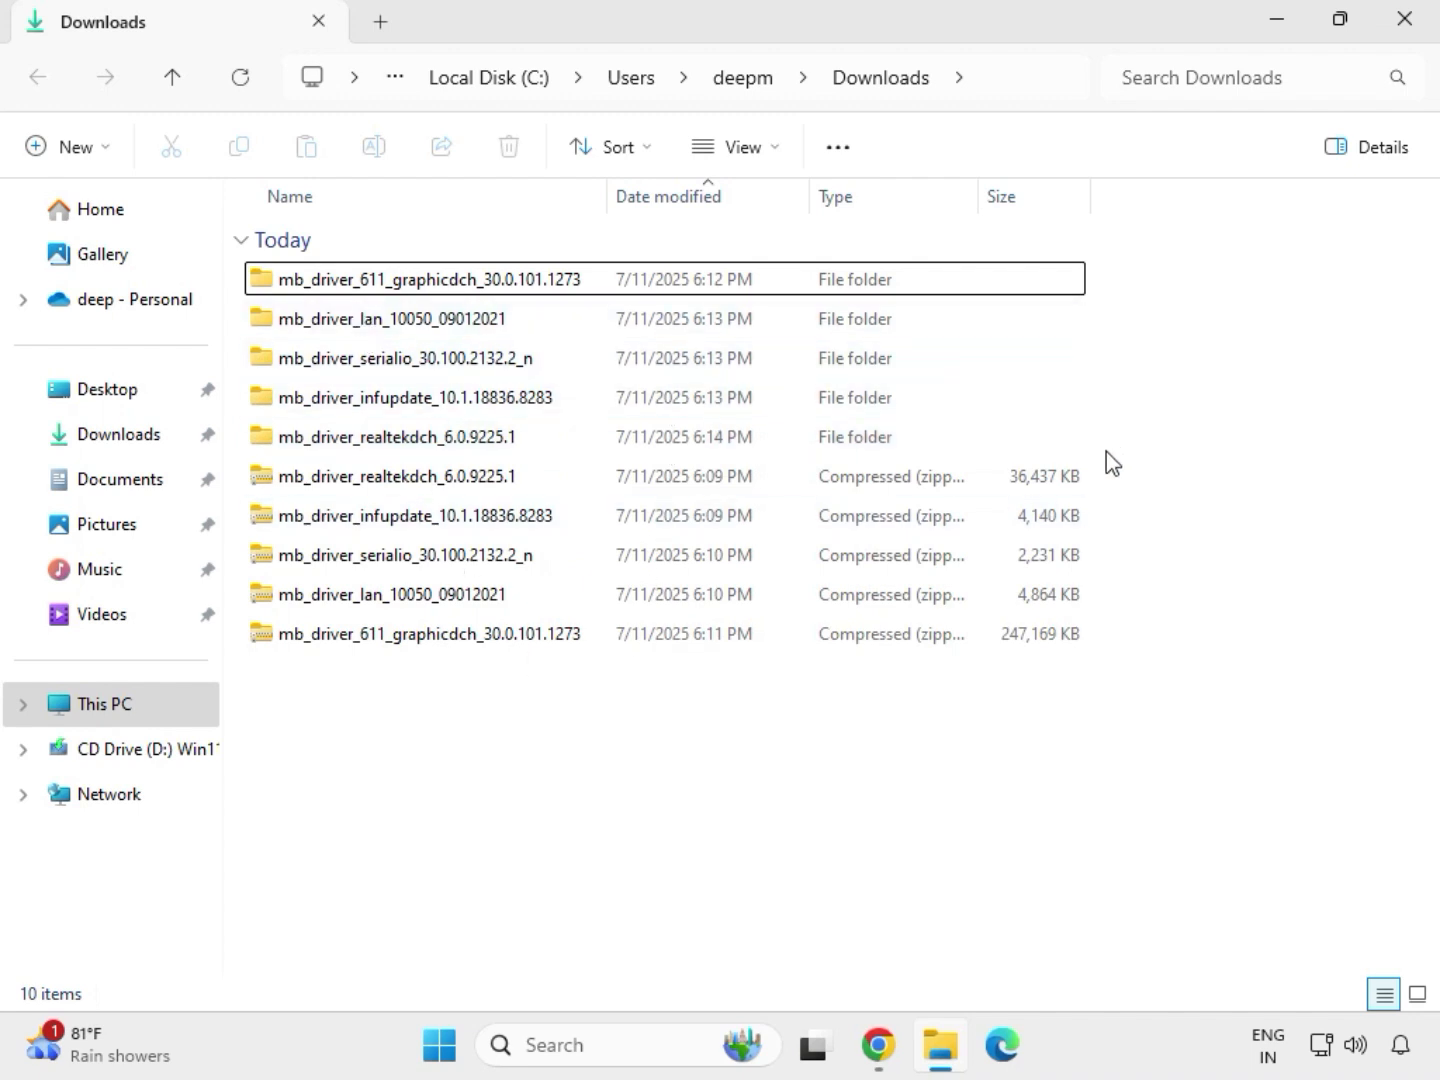
{"action": "left_click_drag", "start_coordinate": [1109, 454], "coordinate": [715, 290]}
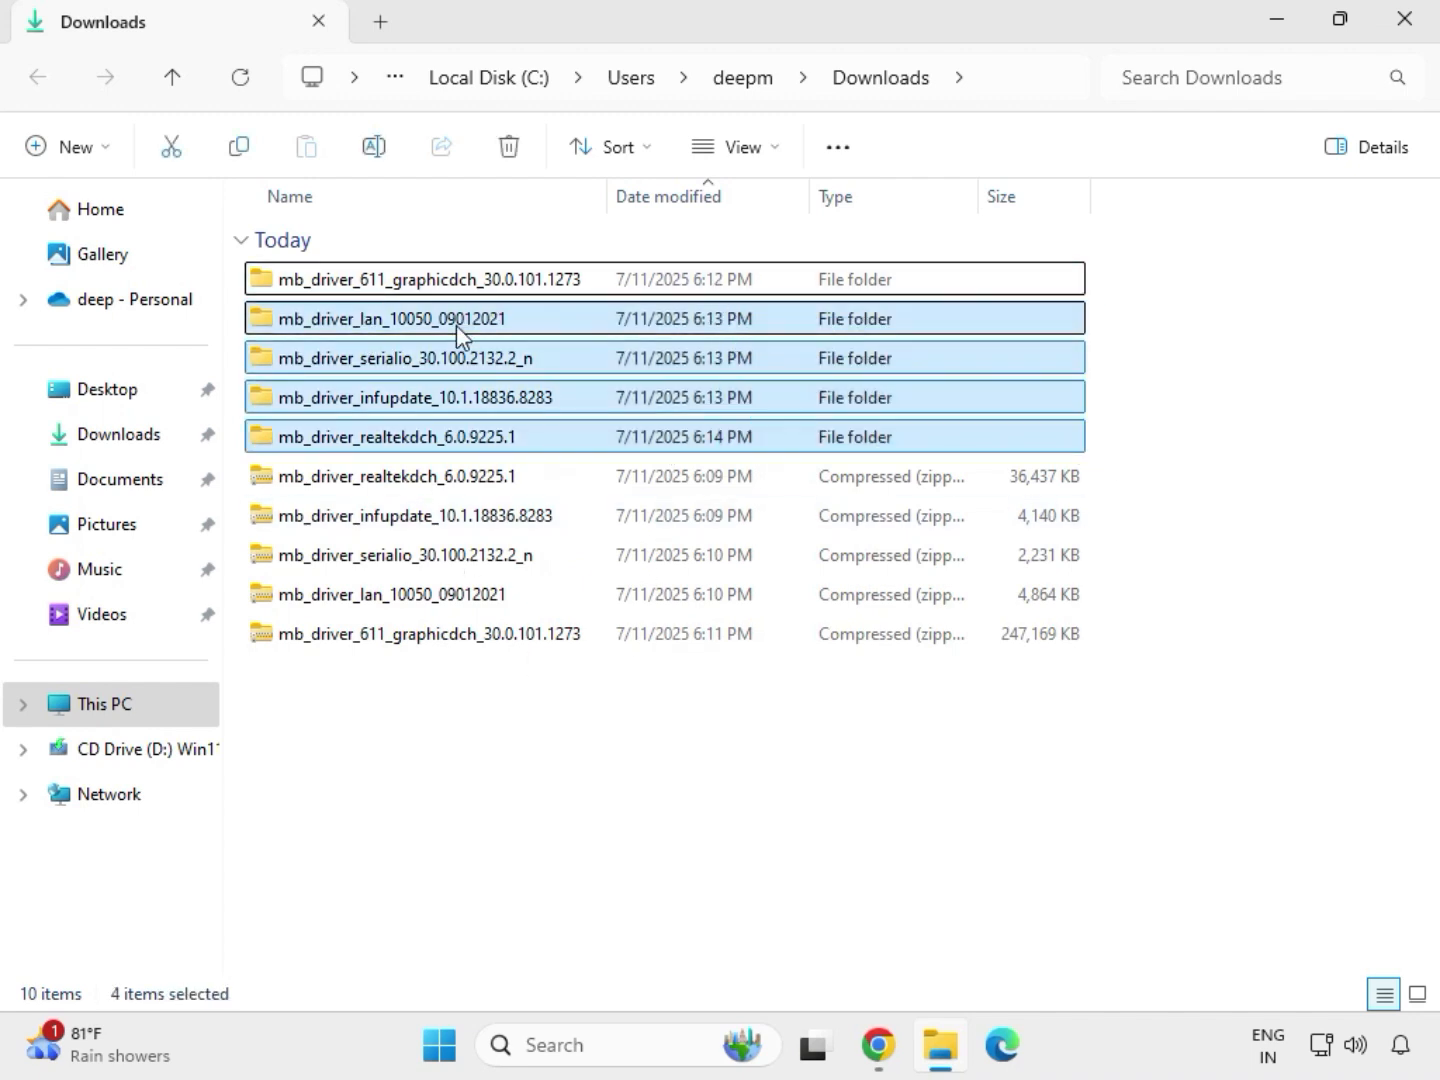
Run the mb_driver_611_graphicdch_30.0.101.1273 application from its extracted folder as administrator and allow it to make changes
{"action": "left_click", "coordinate": [424, 291]}
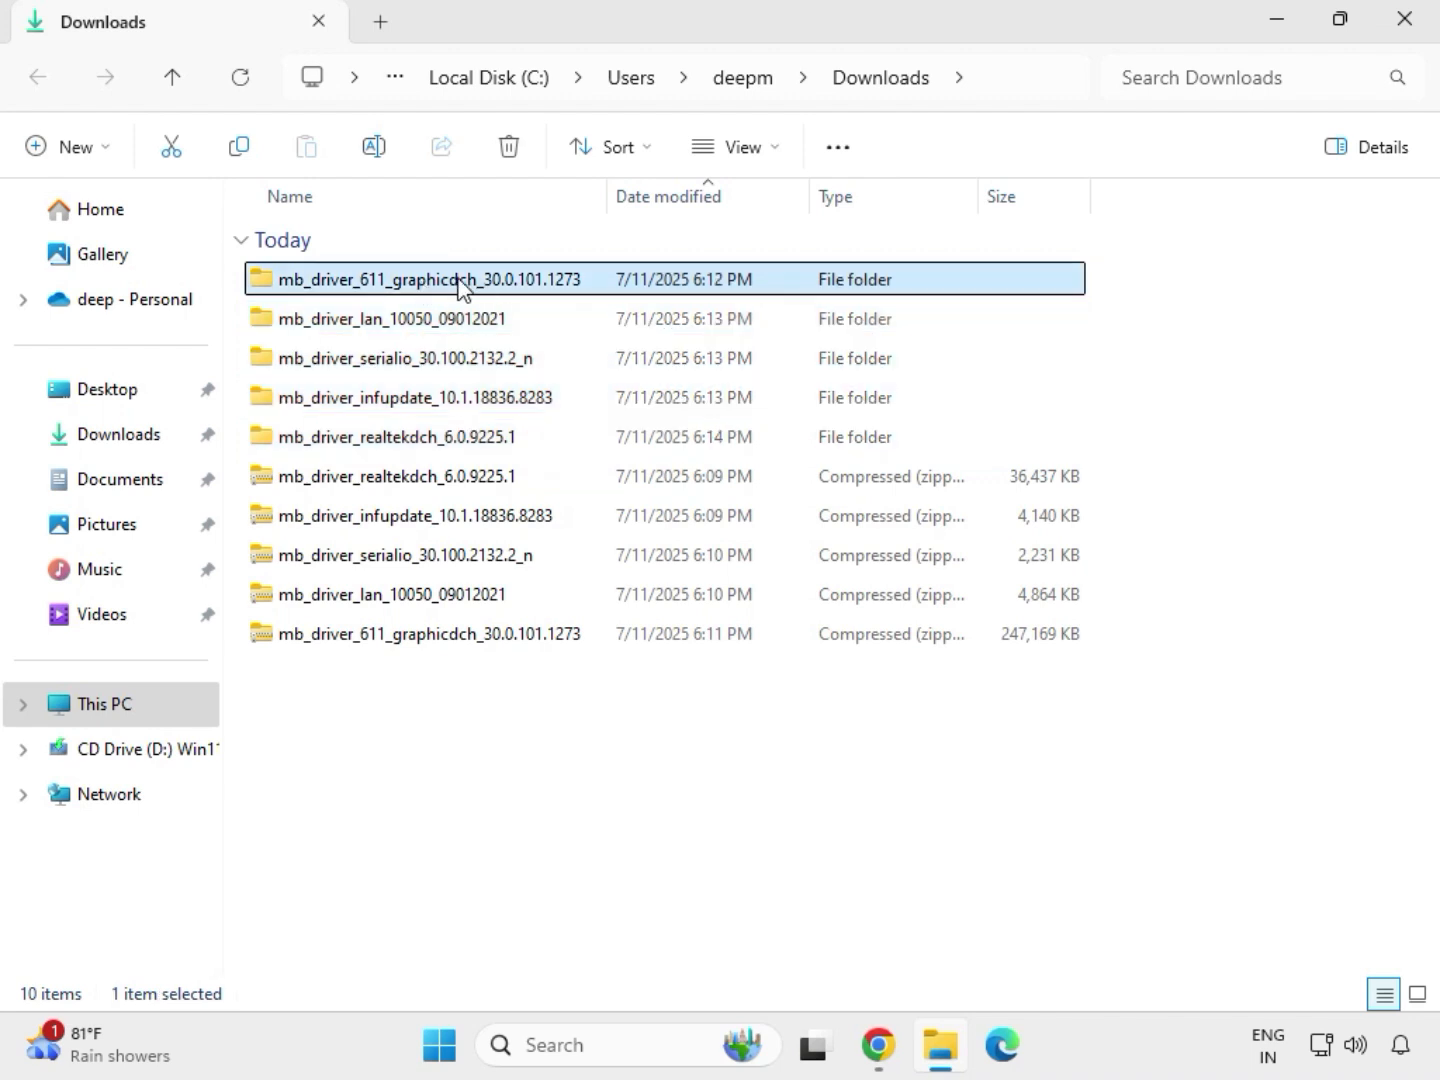
{"action": "double_click", "coordinate": [460, 286]}
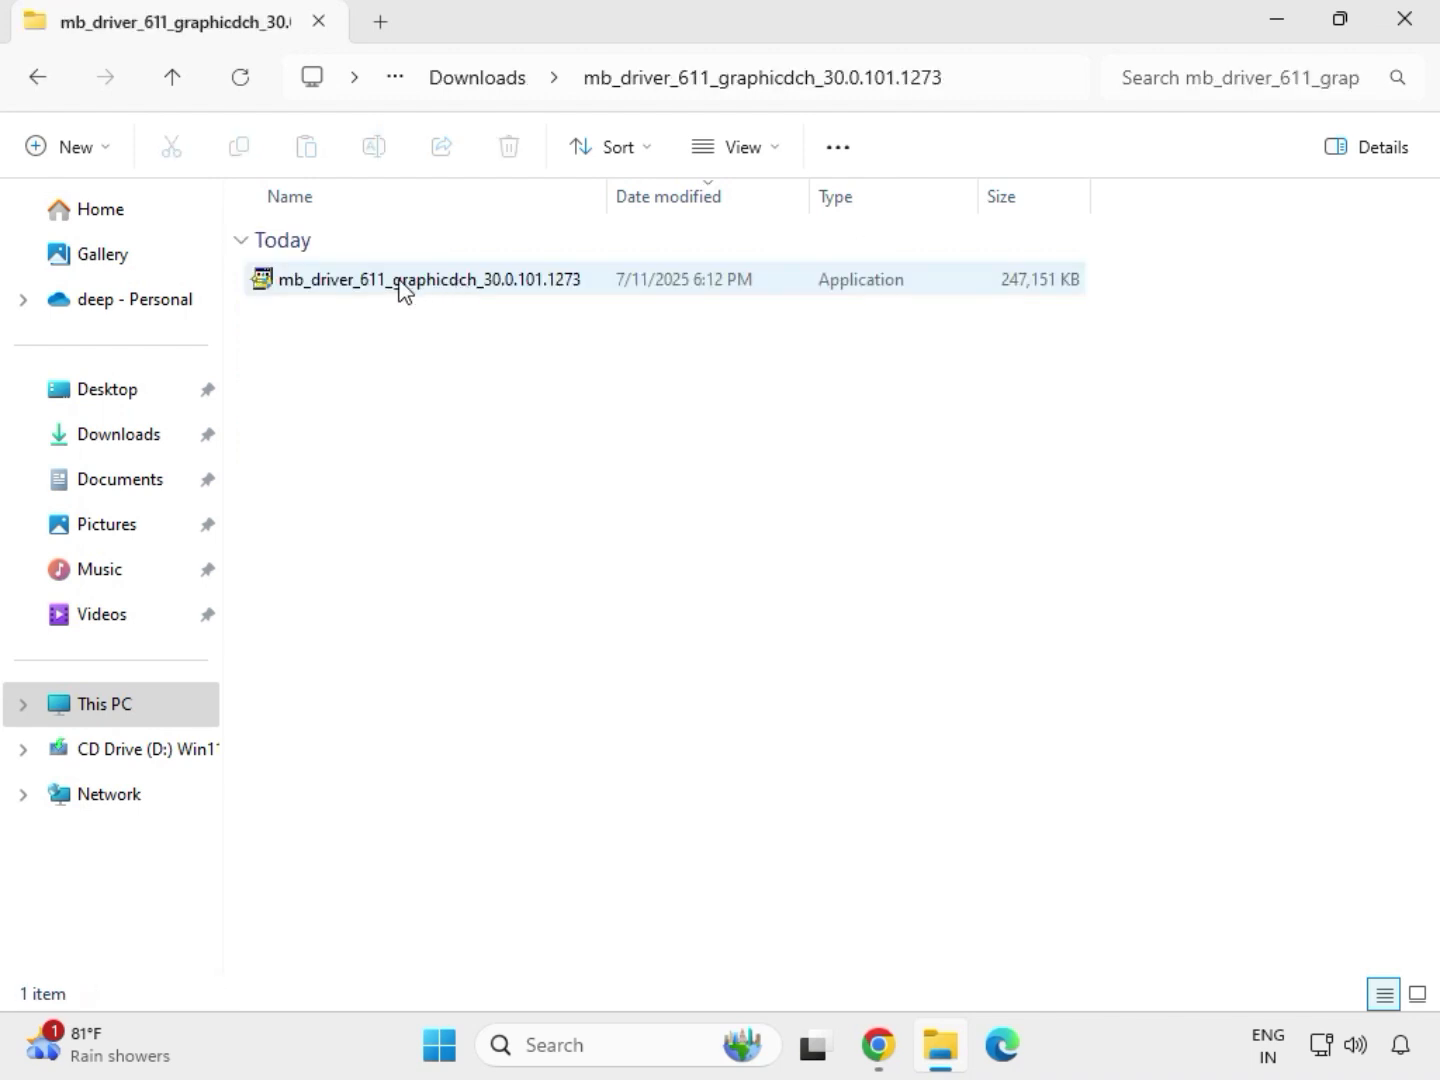
{"action": "left_click", "coordinate": [404, 290]}
{"action": "right_click", "coordinate": [404, 285]}
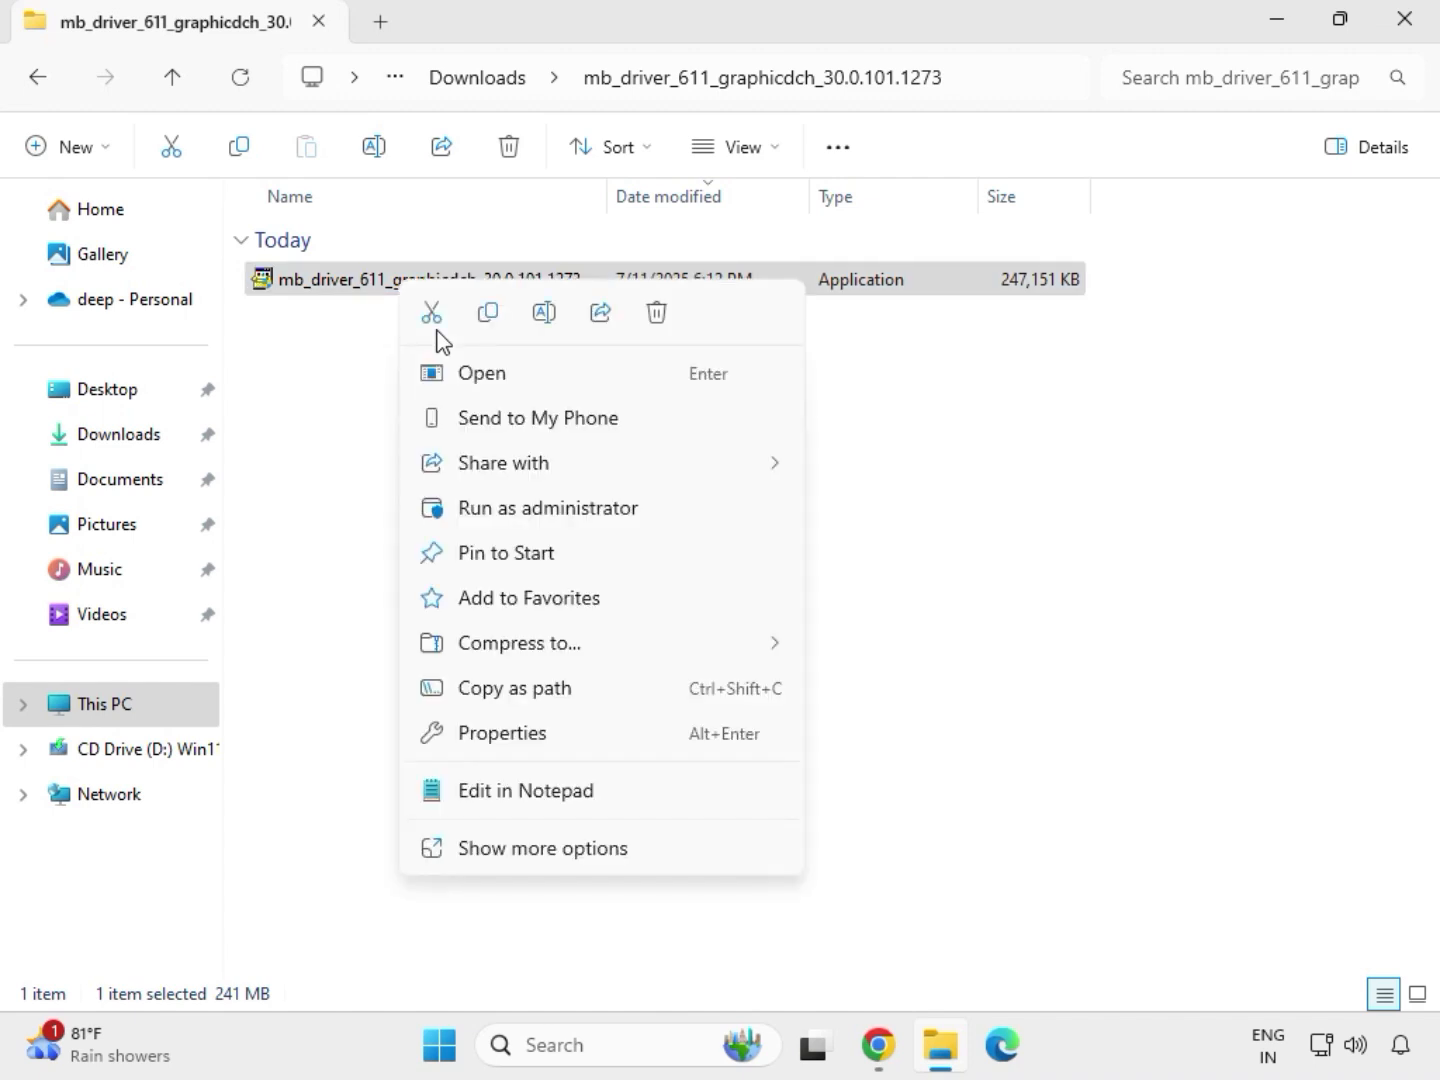
{"action": "left_click", "coordinate": [528, 509]}
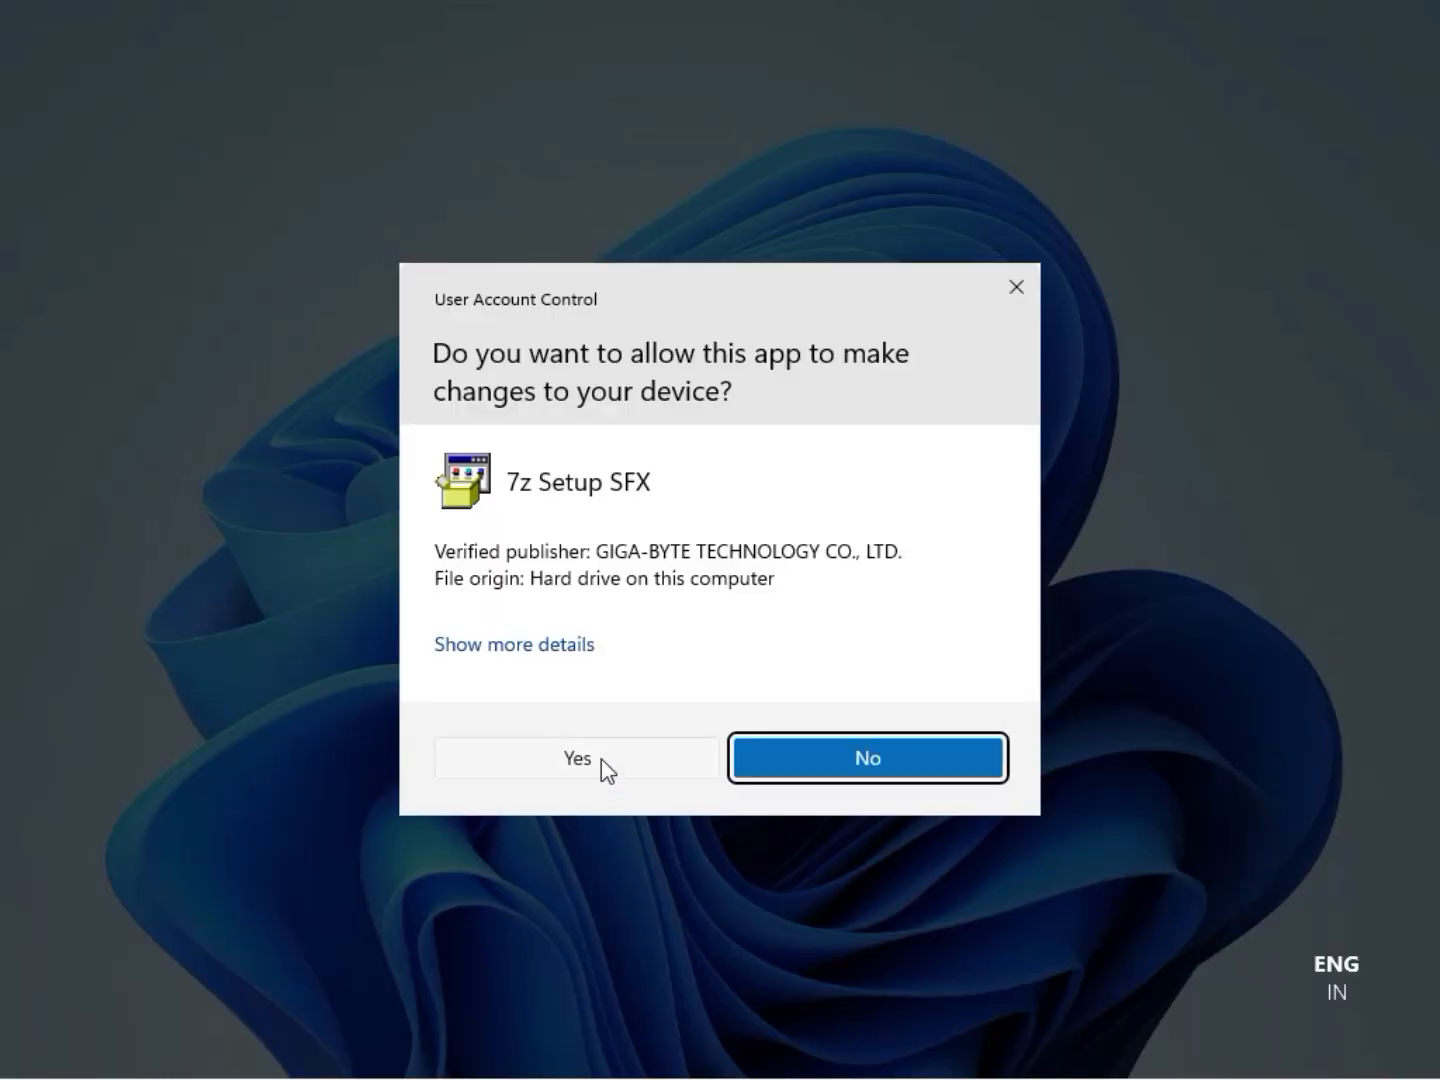
{"action": "left_click", "coordinate": [601, 759]}
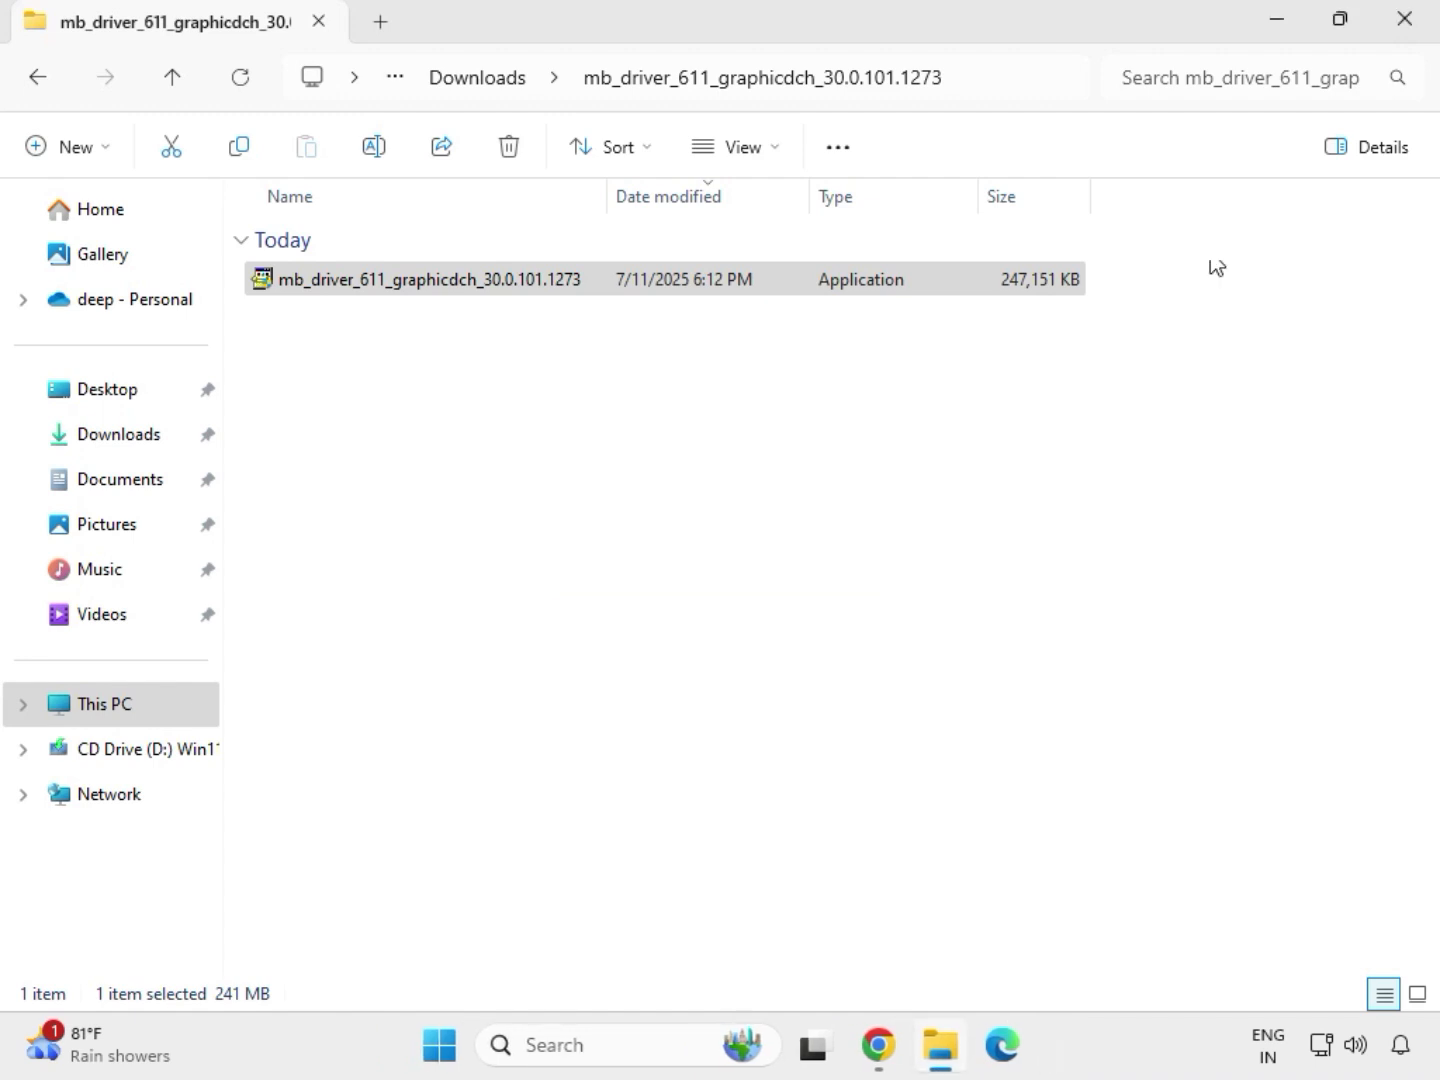
Close the graphics driver folder window and reopen the Downloads folder in a new File Explorer window
{"action": "left_click", "coordinate": [1408, 24]}
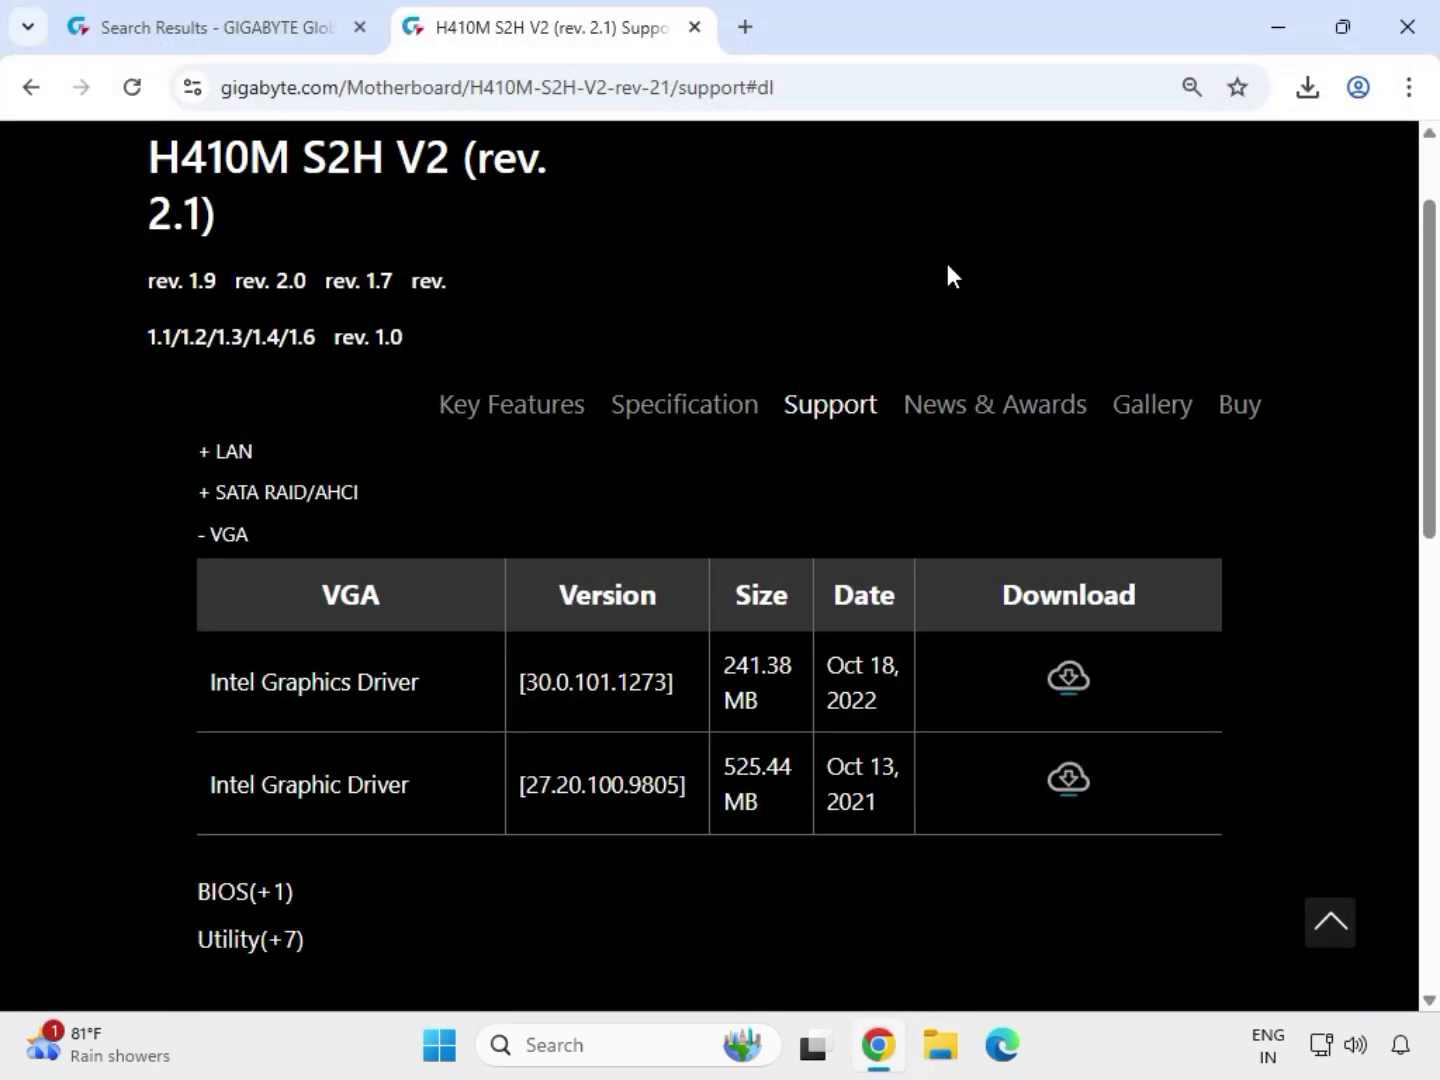
{"action": "left_click", "coordinate": [944, 1062]}
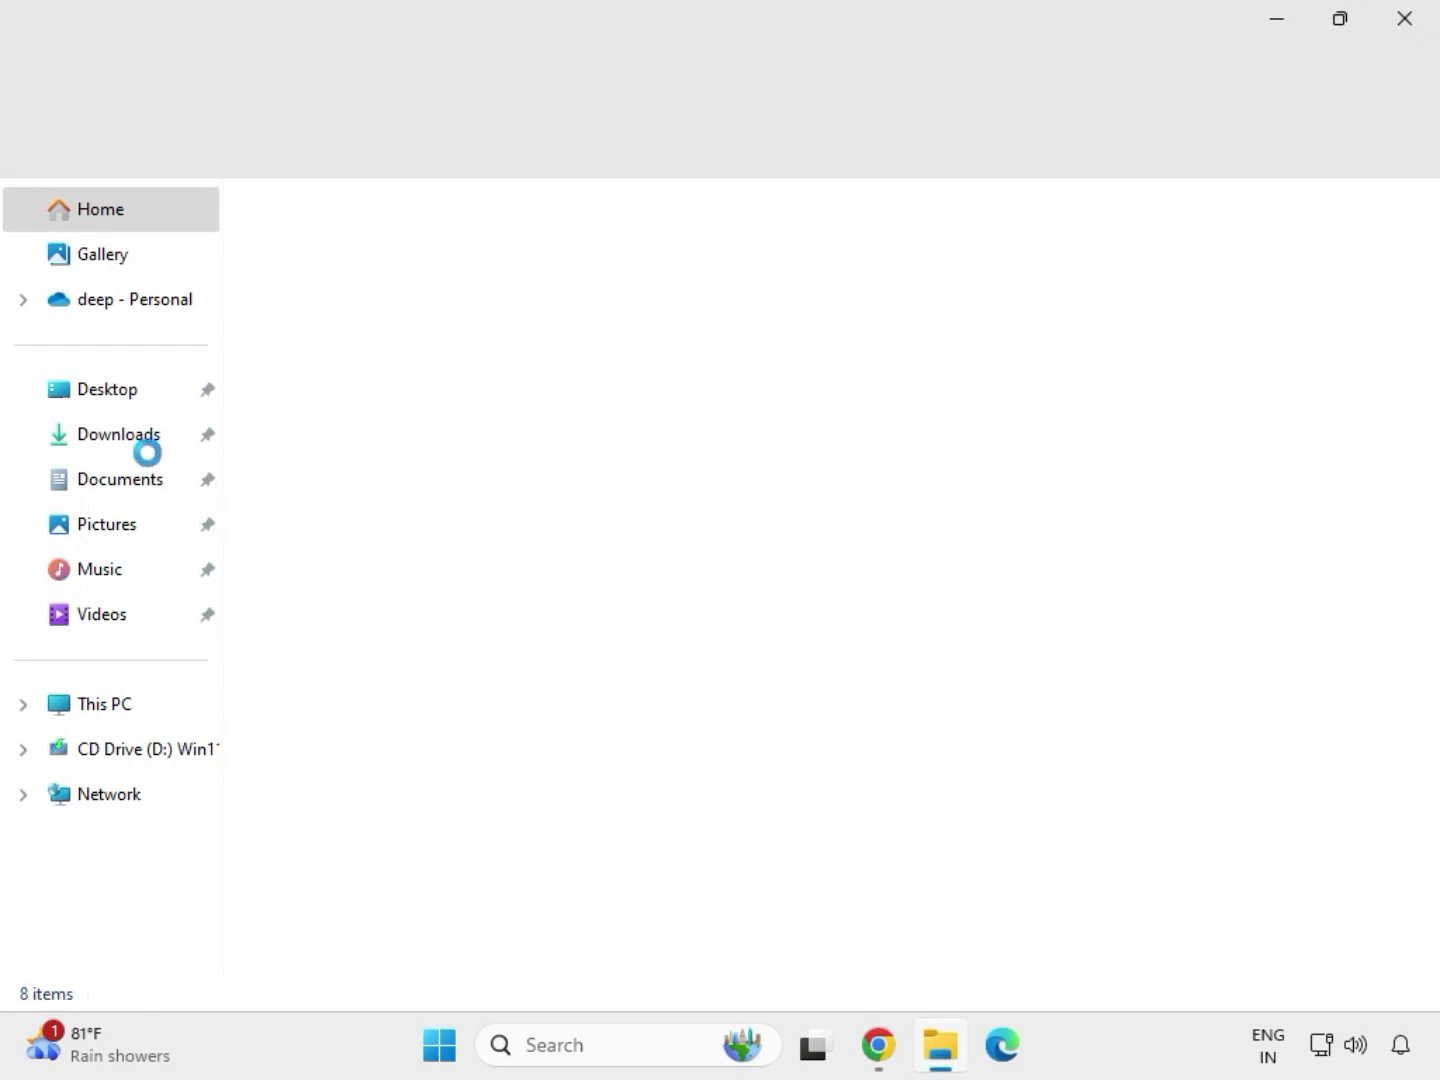
{"action": "left_click", "coordinate": [136, 448]}
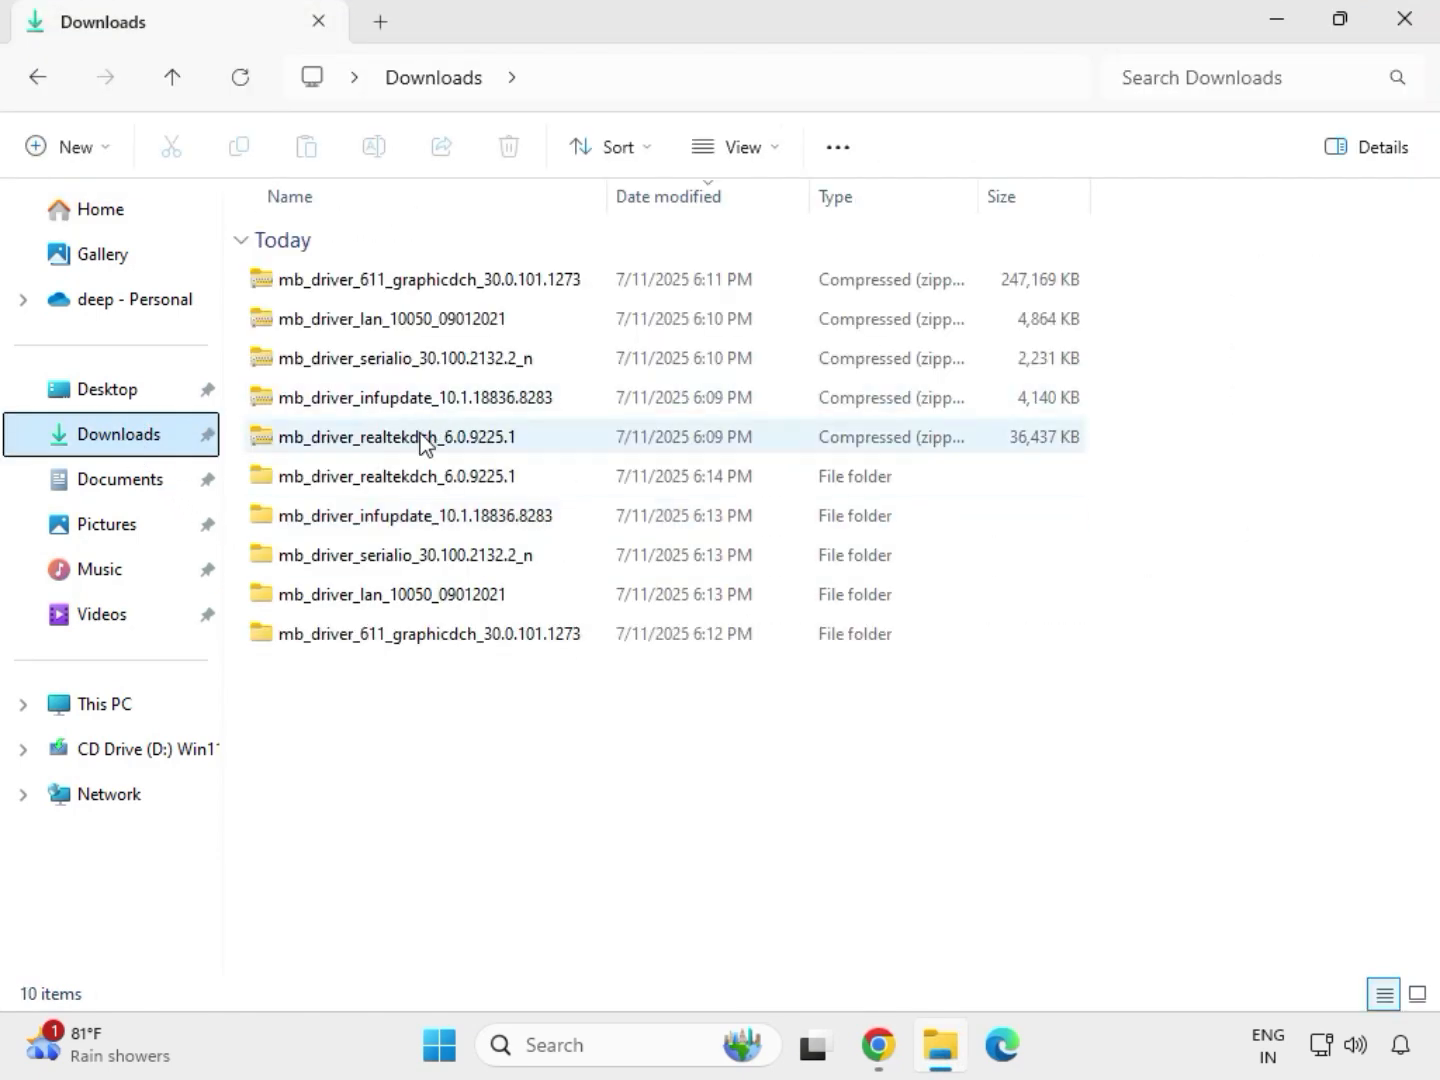
{"action": "left_click", "coordinate": [409, 482]}
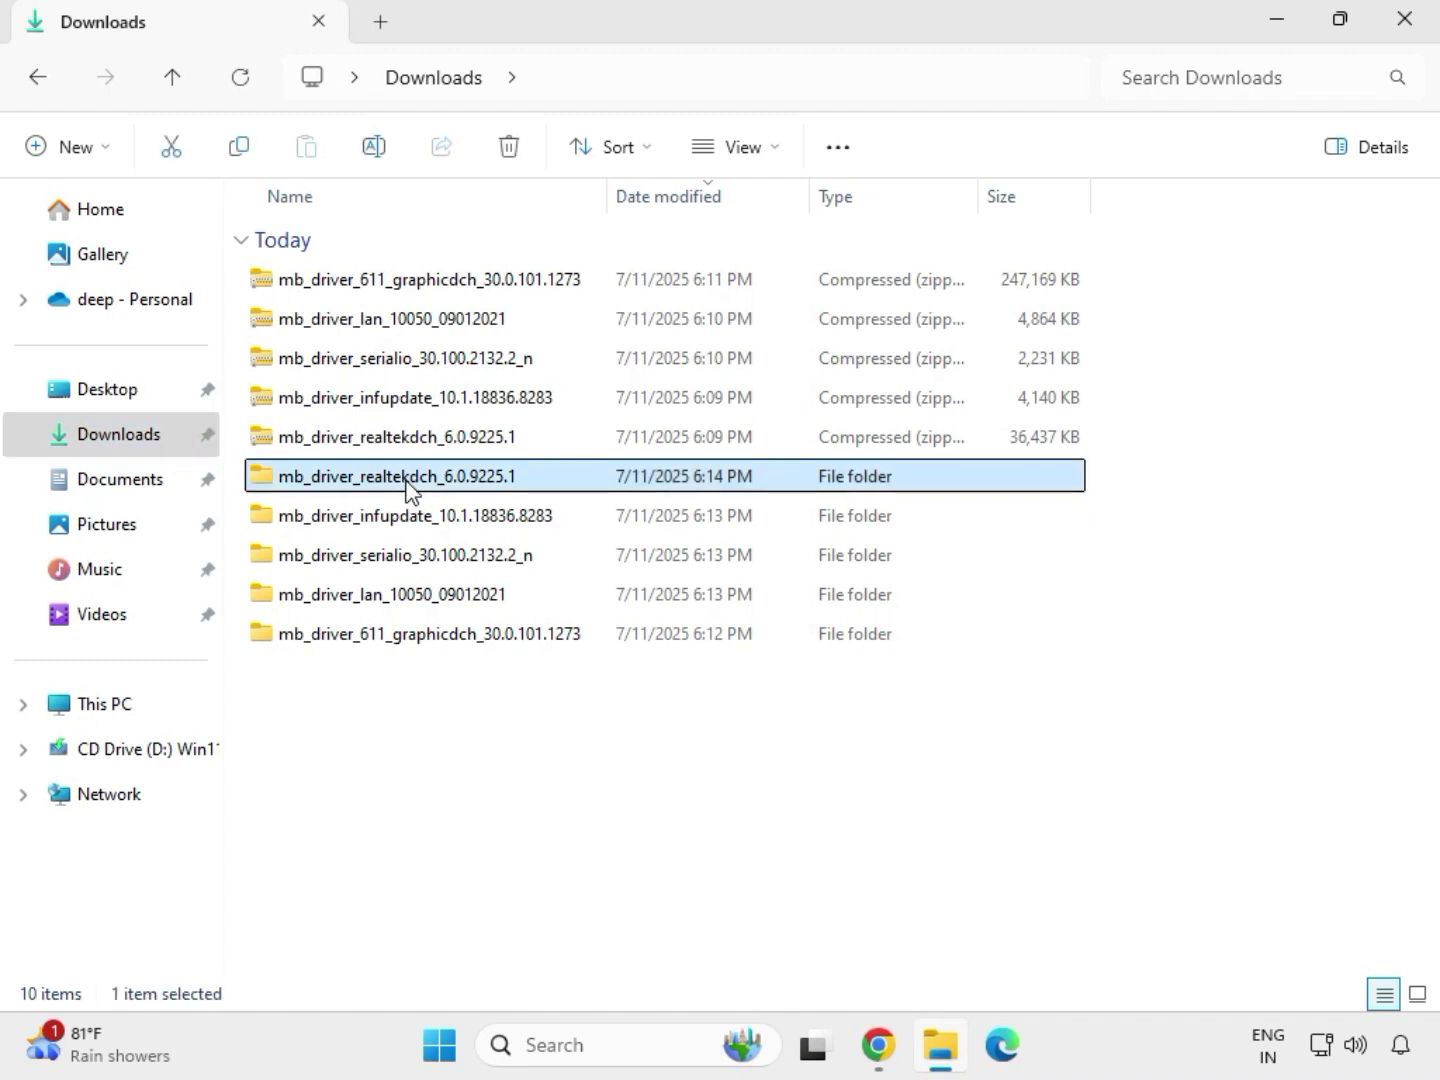
{"action": "left_click", "coordinate": [466, 635]}
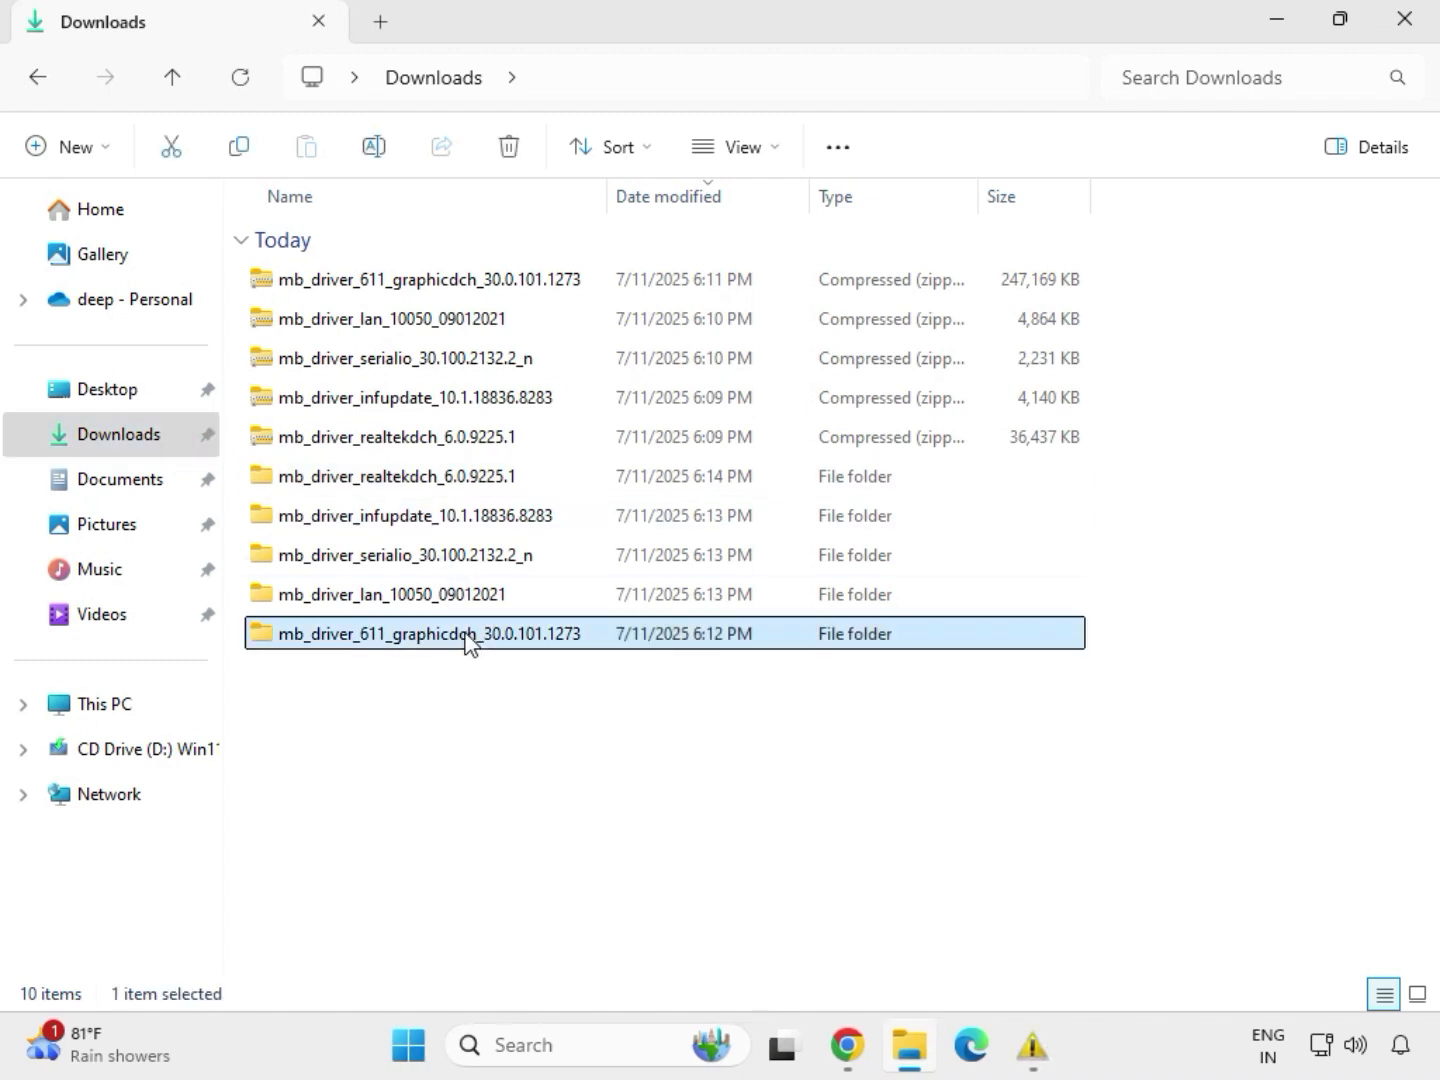
Launch the Install_Win10_10050_09012021 installer from the extracted mb_driver_lan_10050_09012021 folder and allow it to make changes
{"action": "left_click", "coordinate": [446, 595]}
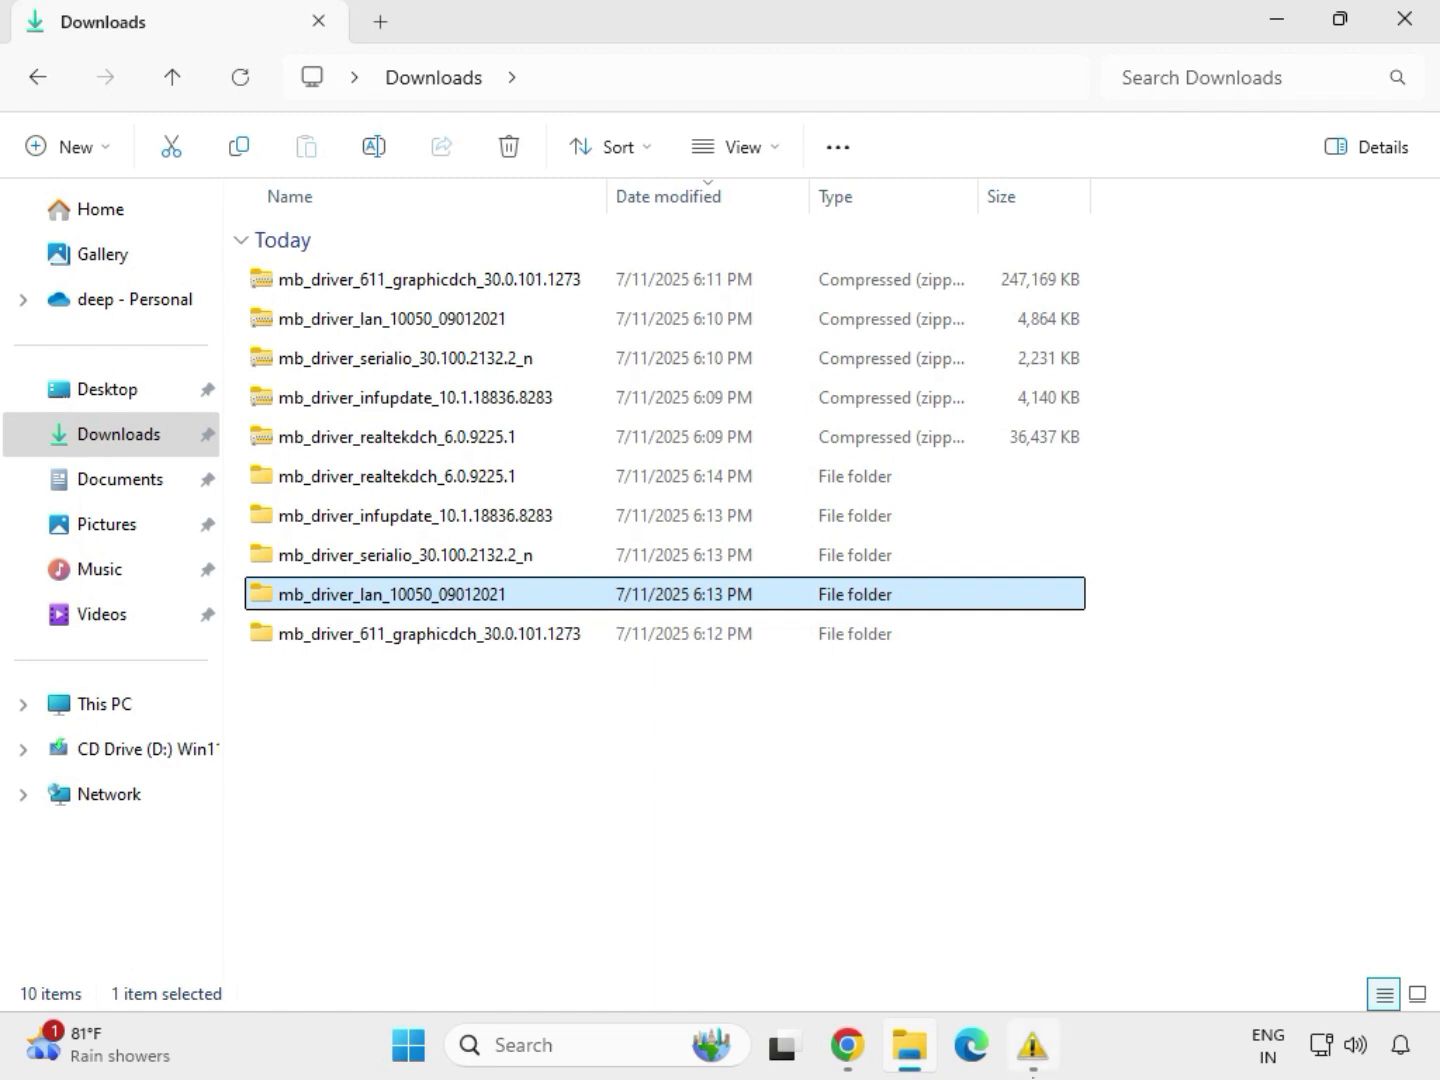
{"action": "double_click", "coordinate": [450, 599]}
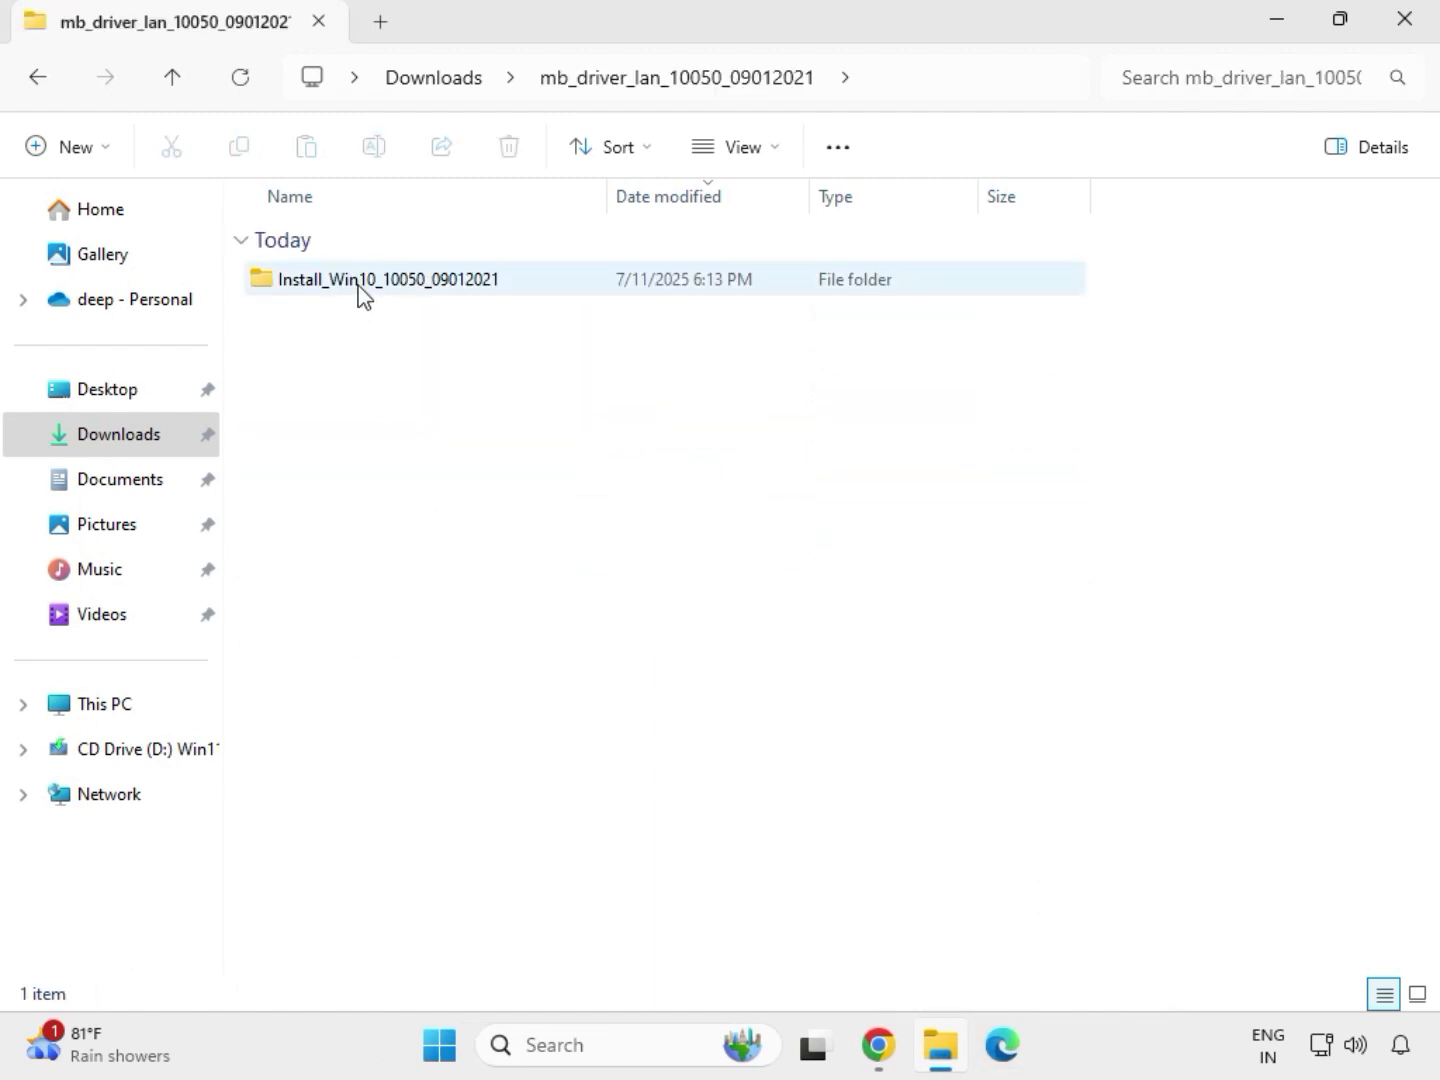
{"action": "double_click", "coordinate": [363, 283]}
{"action": "double_click", "coordinate": [362, 283]}
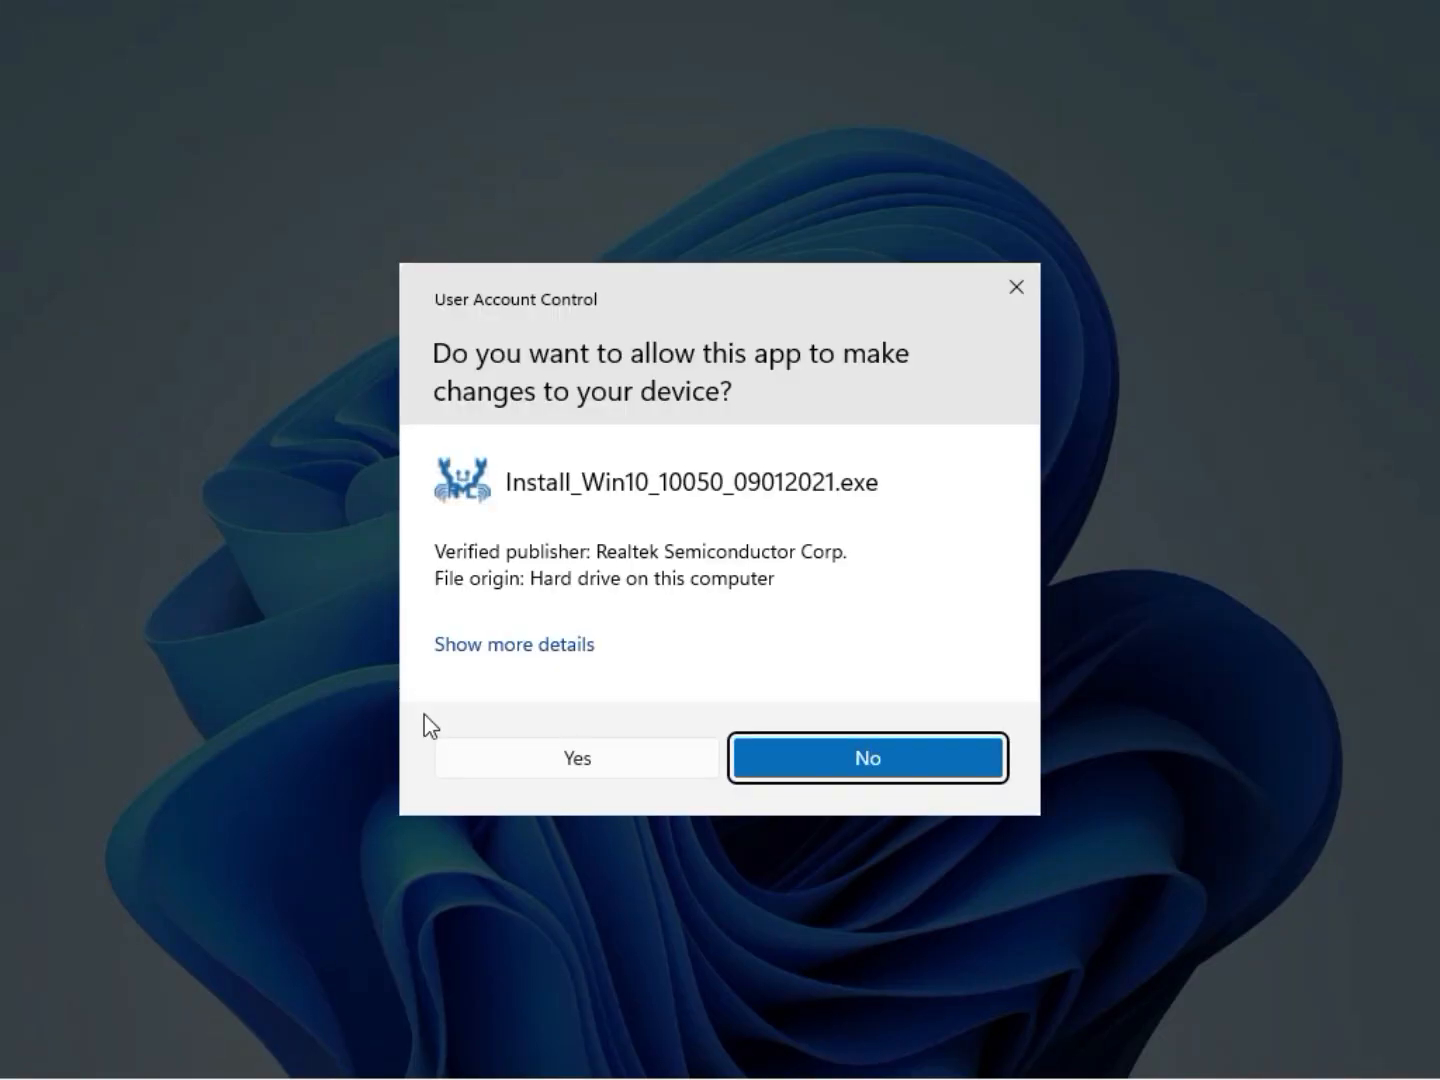
{"action": "left_click", "coordinate": [563, 758]}
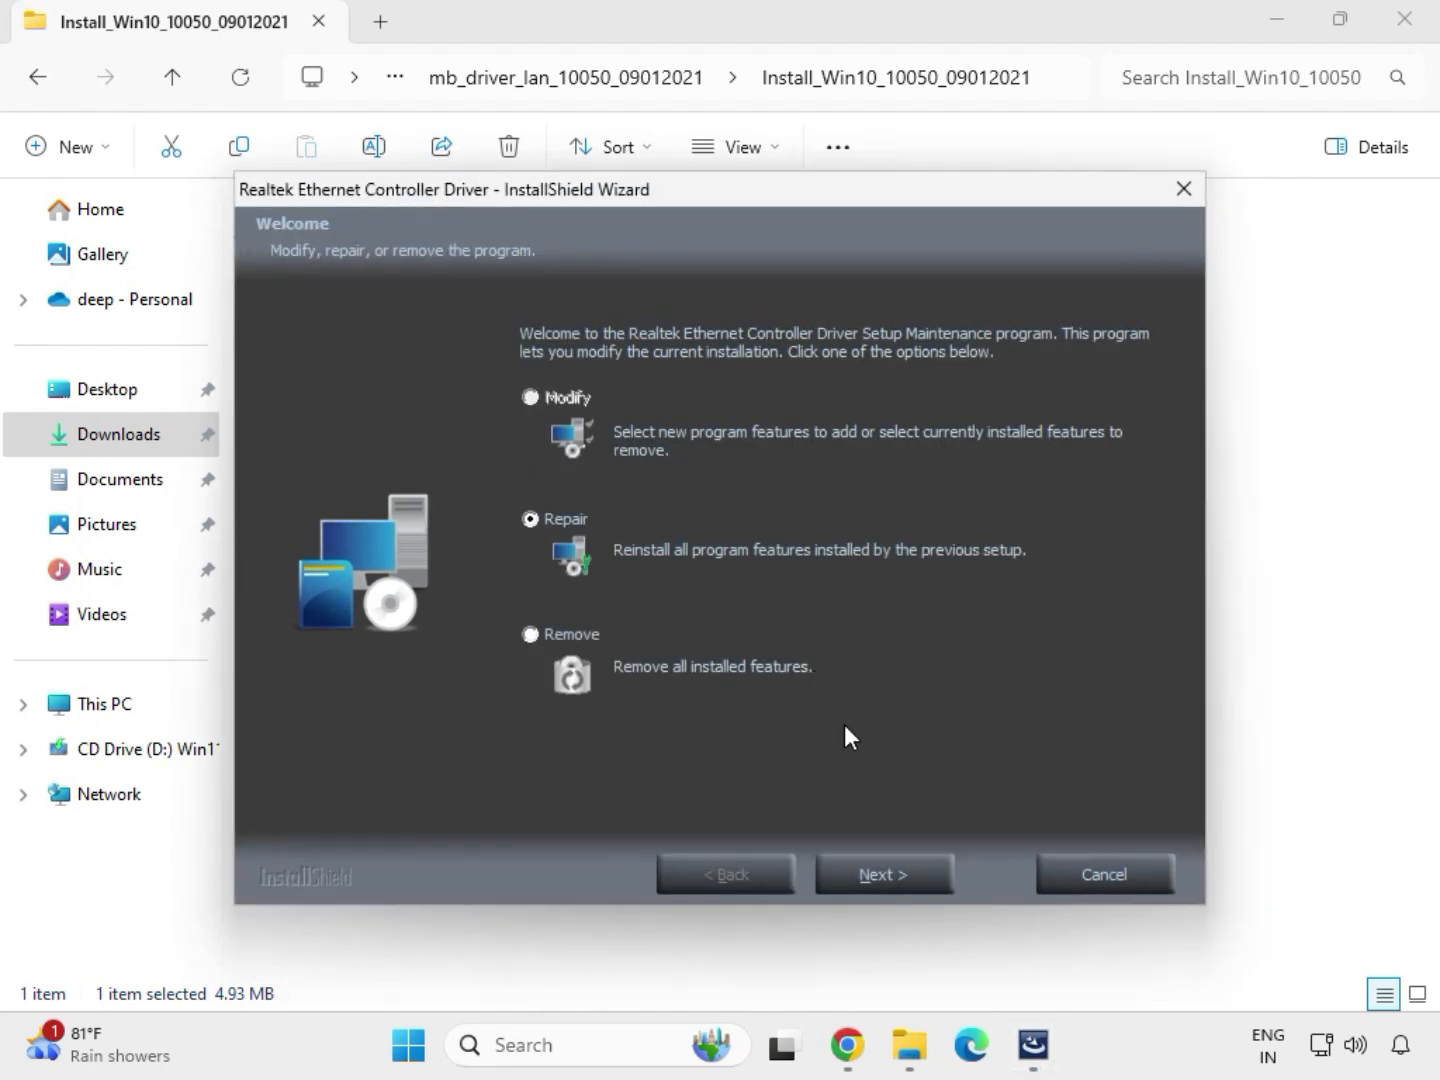
Run the Repair option for the Realtek Ethernet Controller Driver, dismiss the network controller warning and finish the wizard
{"action": "left_click", "coordinate": [919, 877]}
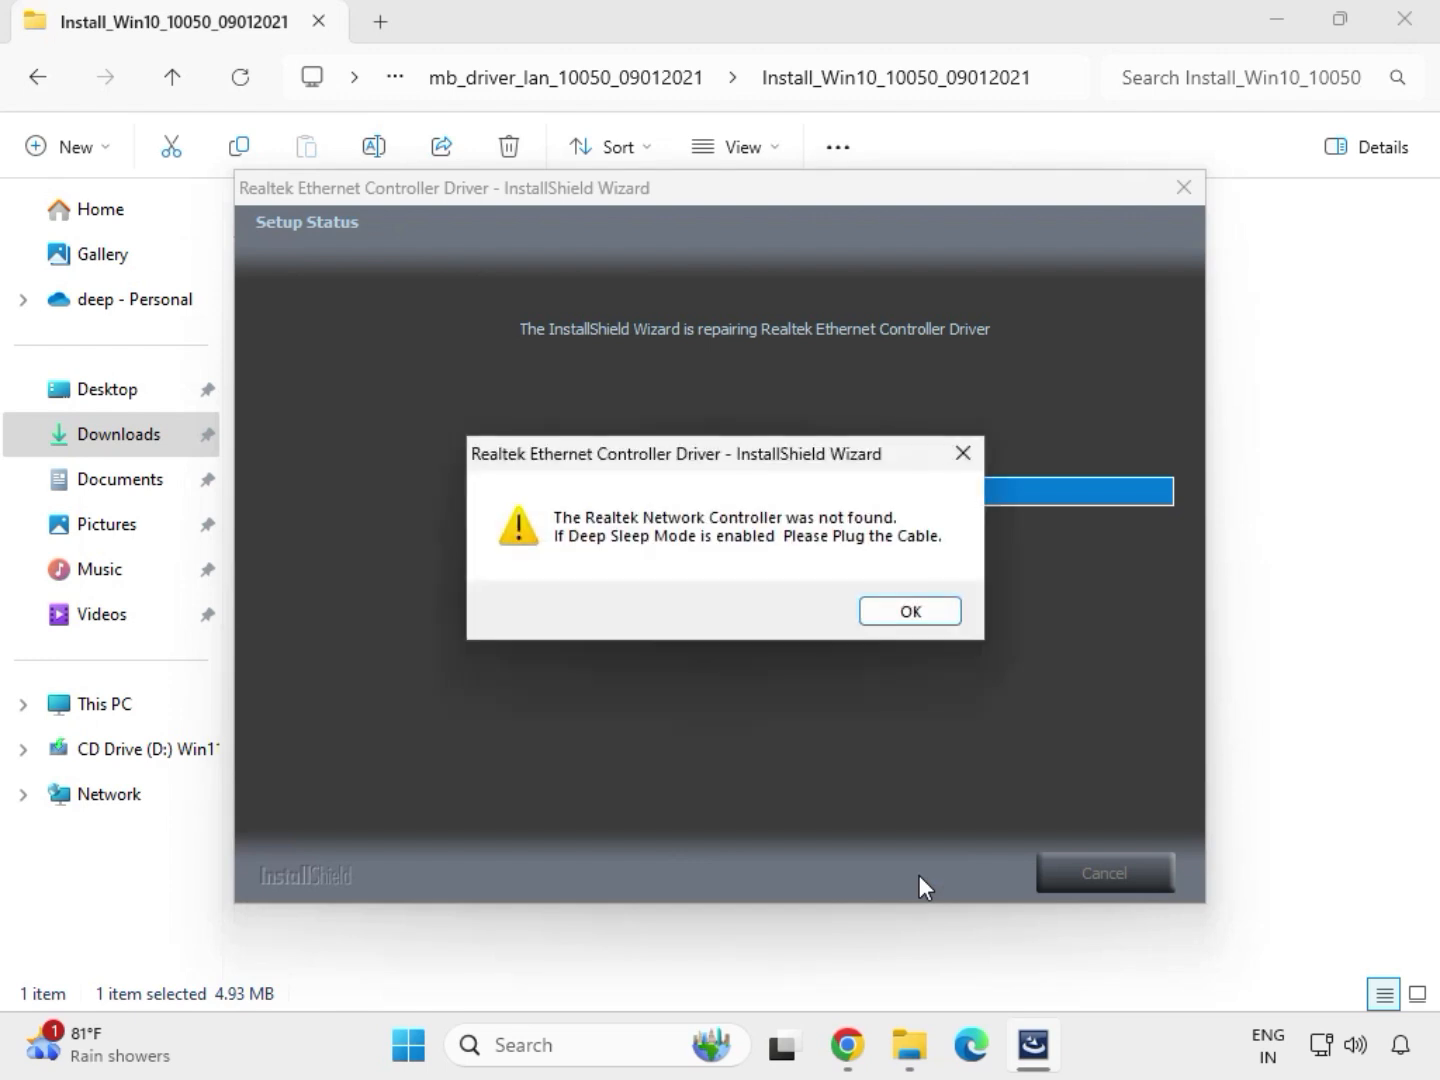
{"action": "left_click", "coordinate": [877, 608]}
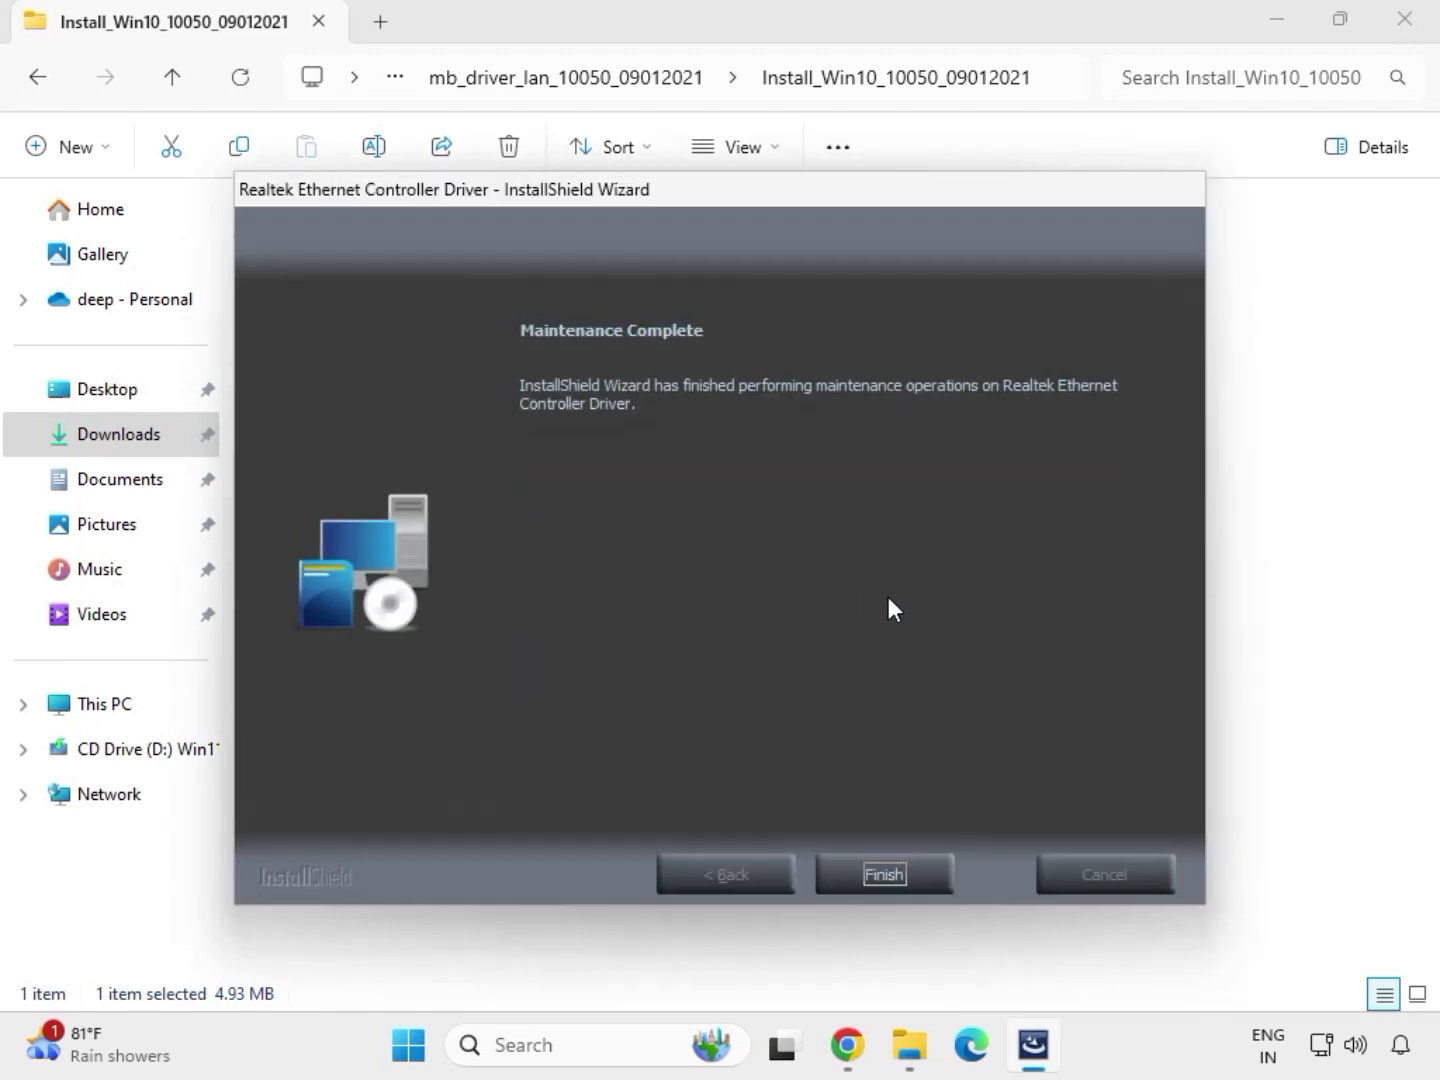
{"action": "left_click", "coordinate": [887, 872]}
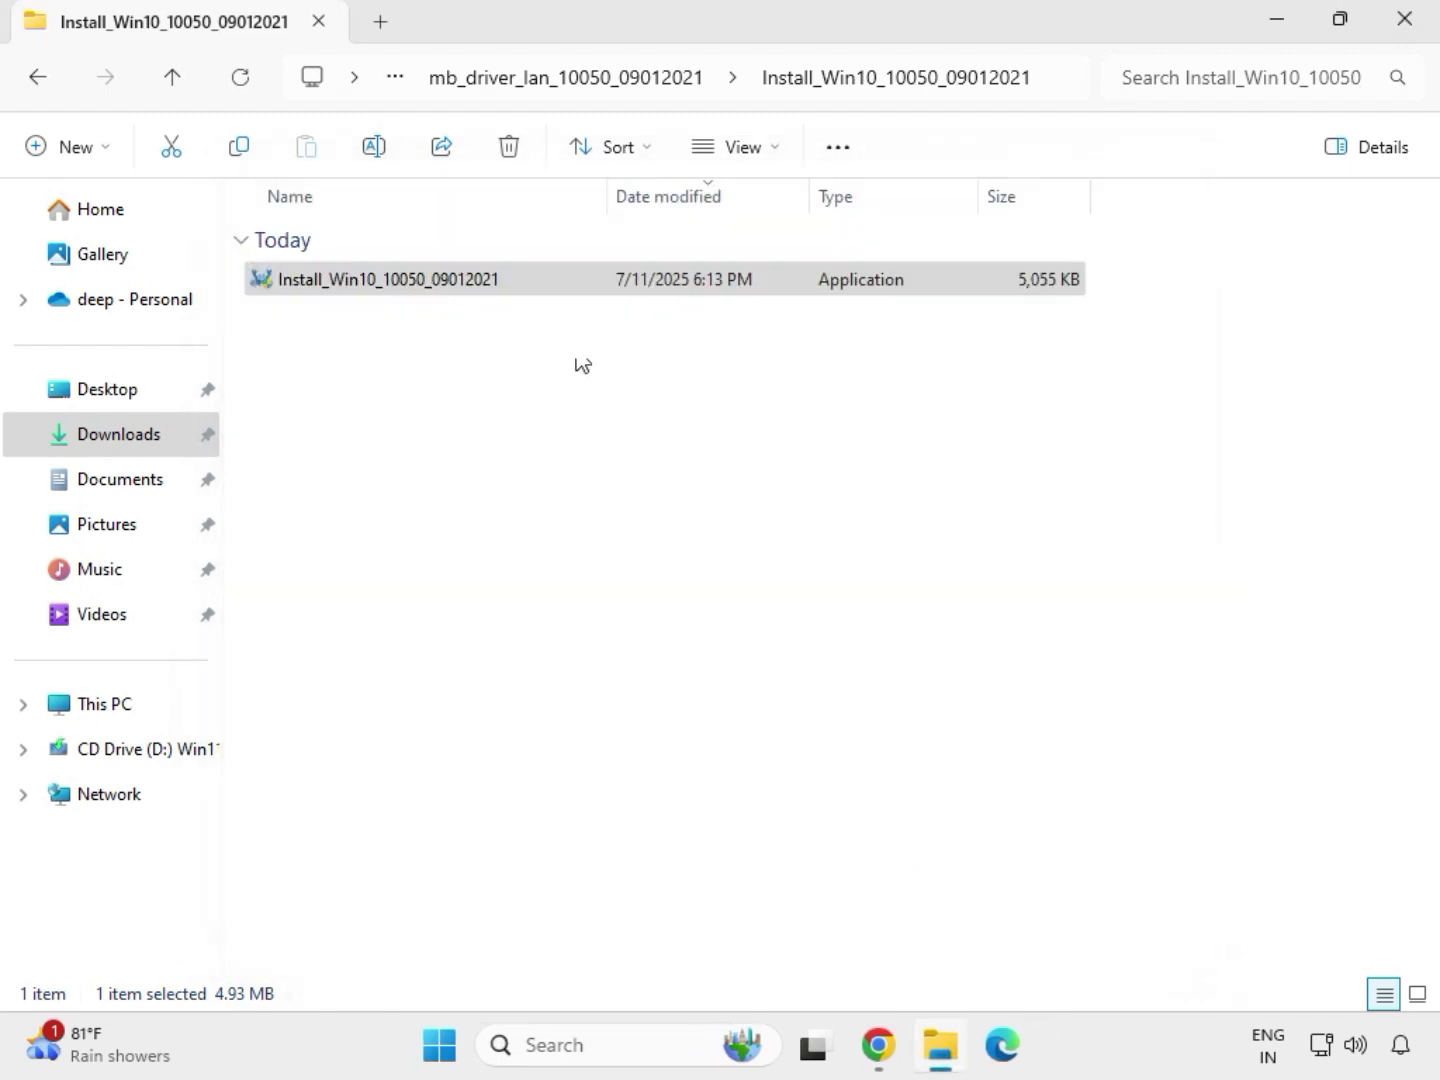
Return to Downloads and open the SerialIO_30.100.2132.2_PV_CNL_21H2 folder inside the extracted mb_driver_serialio_30.100.2132.2_n folder
{"action": "left_click", "coordinate": [42, 82]}
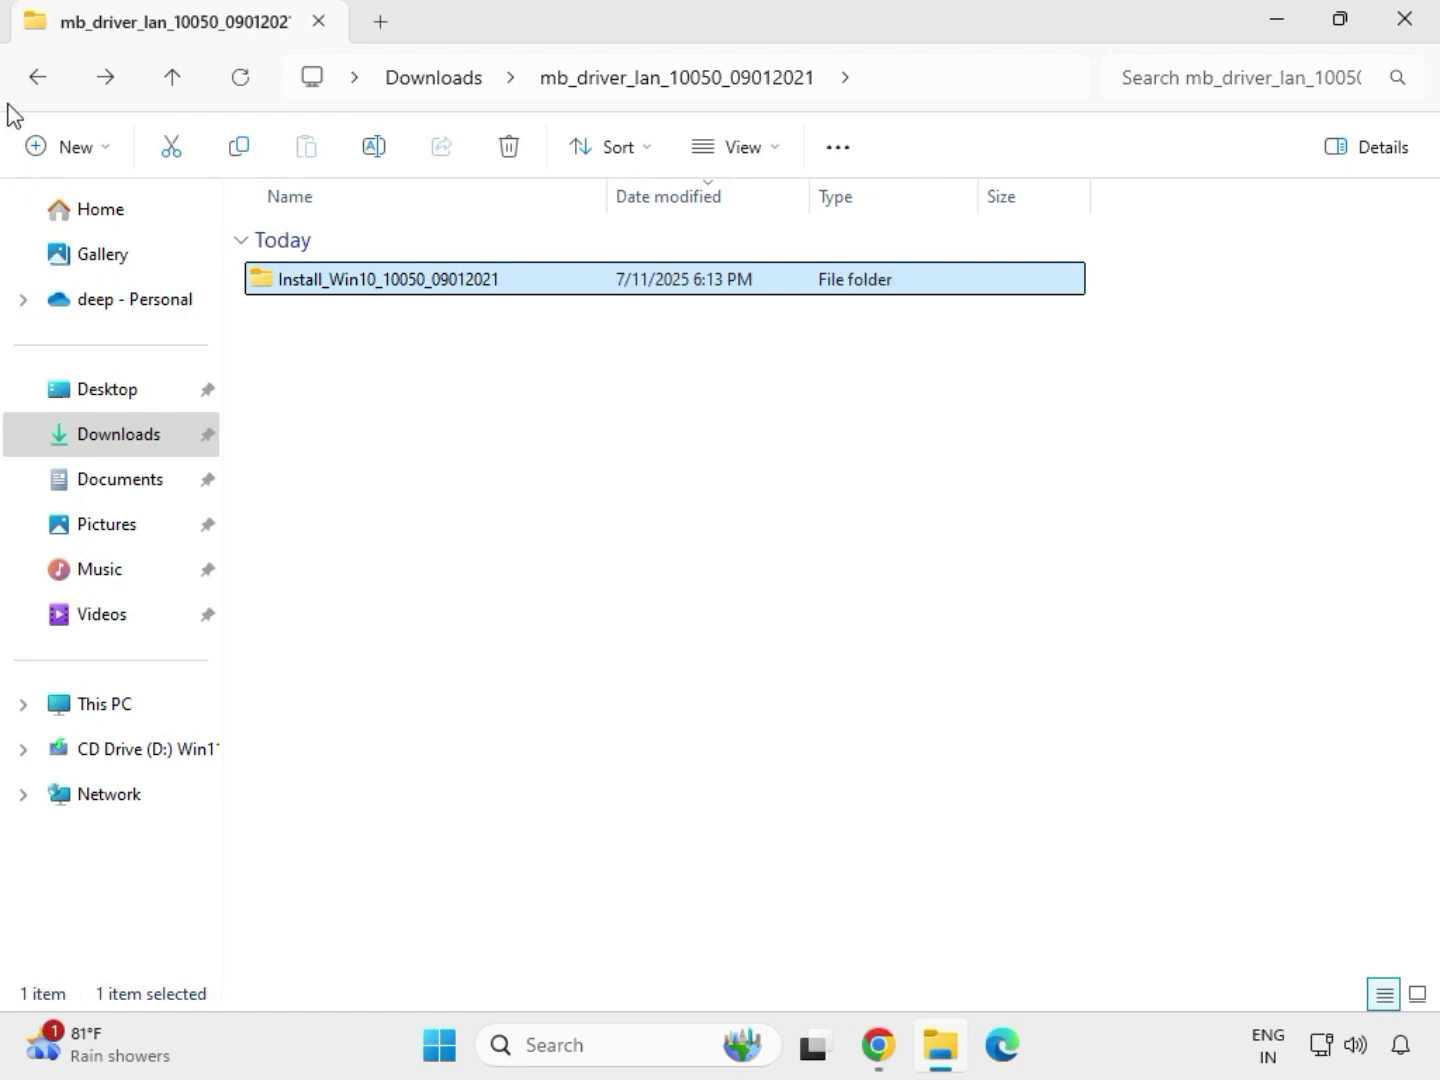
{"action": "left_click", "coordinate": [30, 77]}
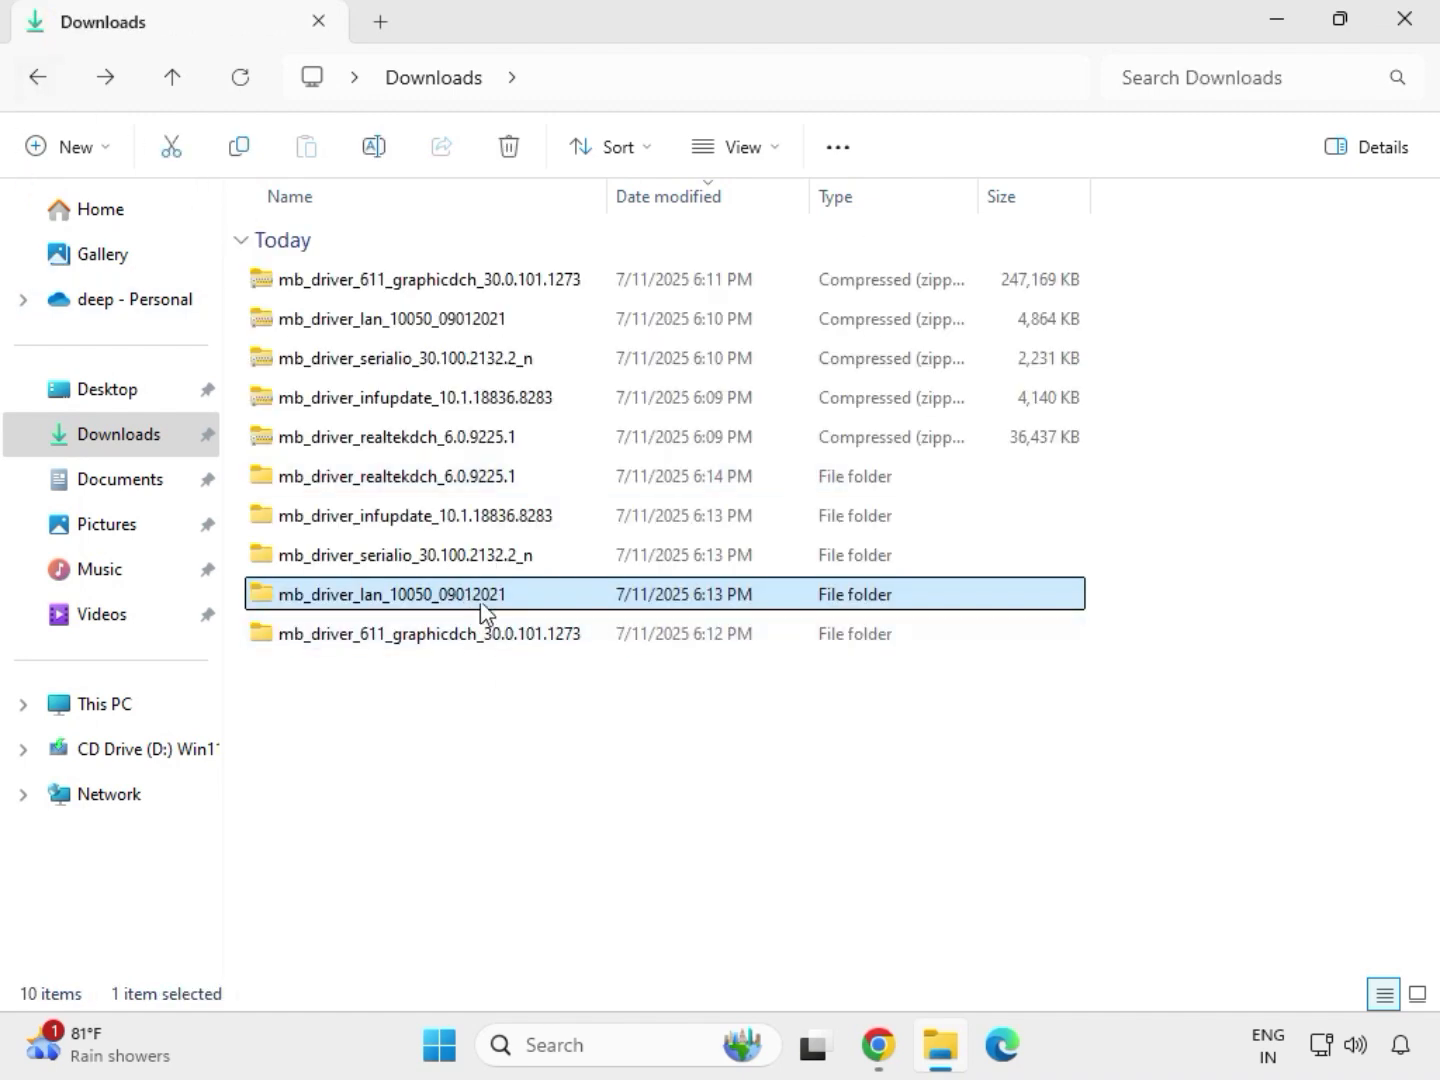
{"action": "double_click", "coordinate": [405, 557]}
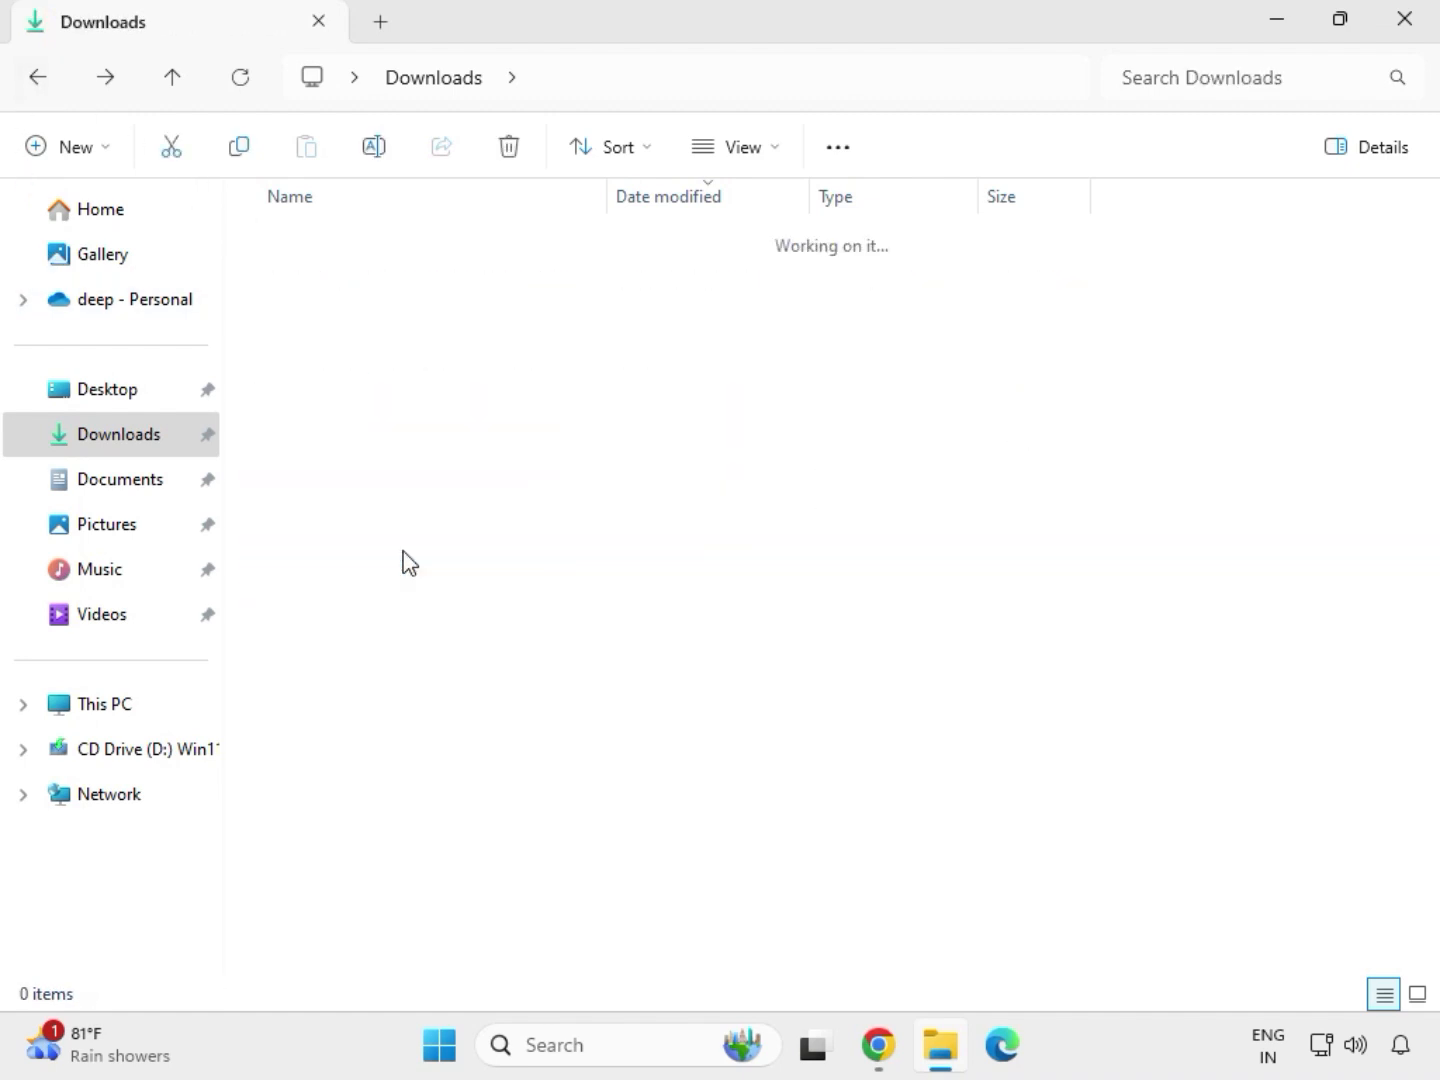
{"action": "double_click", "coordinate": [427, 286]}
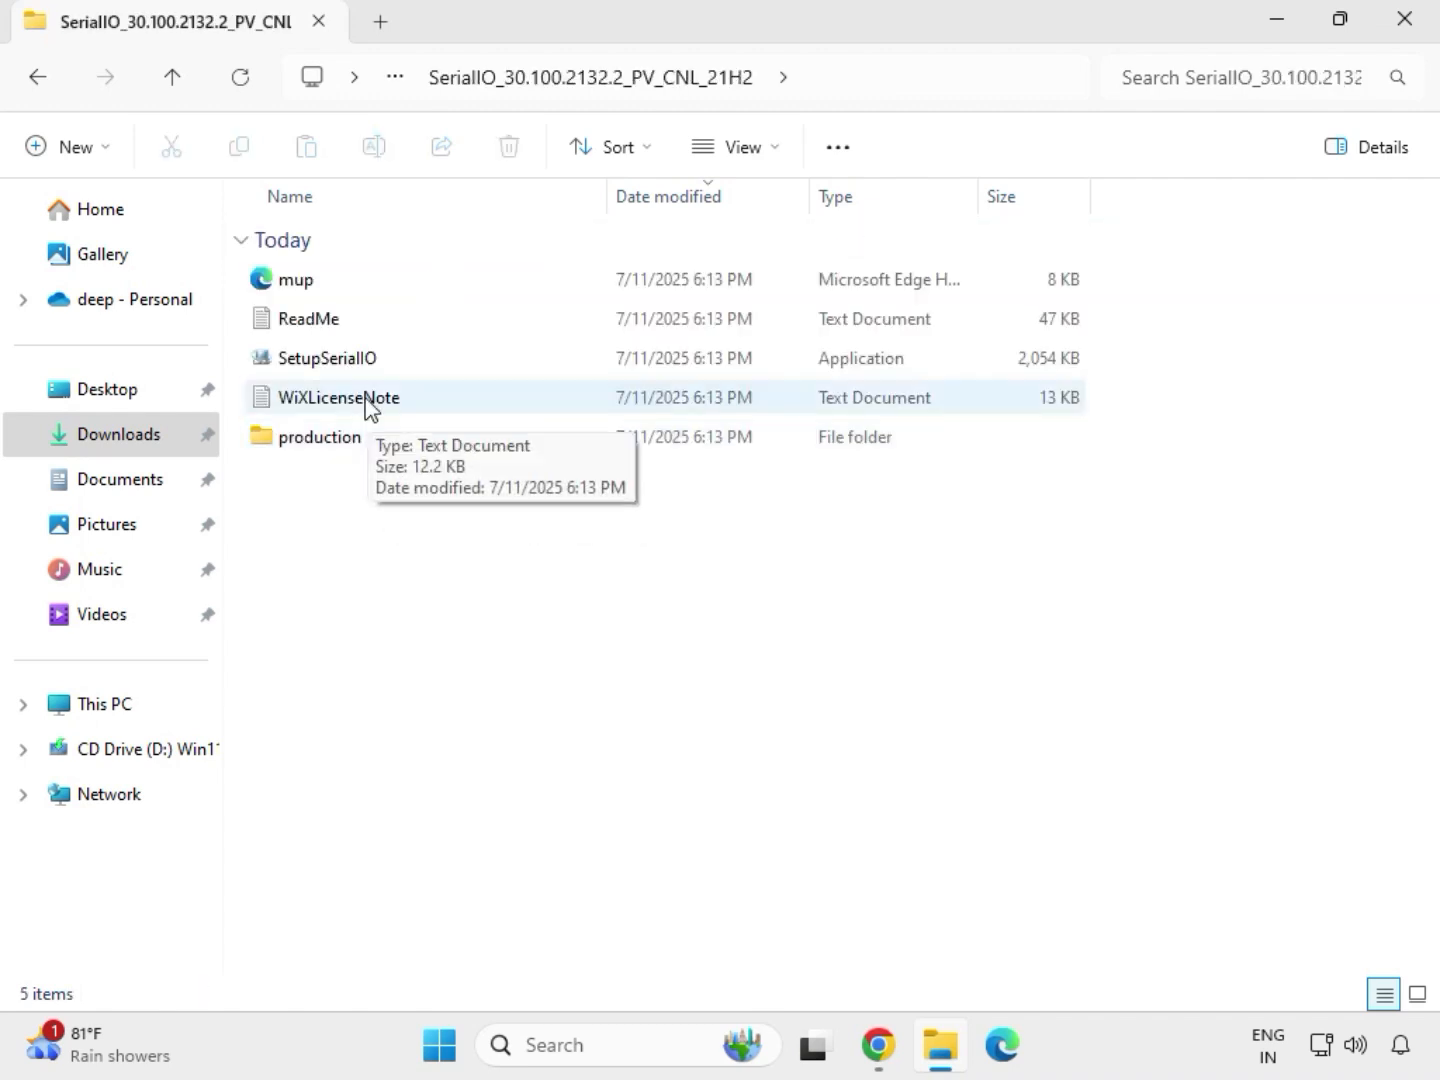
Try to install the Intel Serial IO driver by running SetupSerialIO as administrator, allowing changes, and close the setup
{"action": "left_click", "coordinate": [363, 362]}
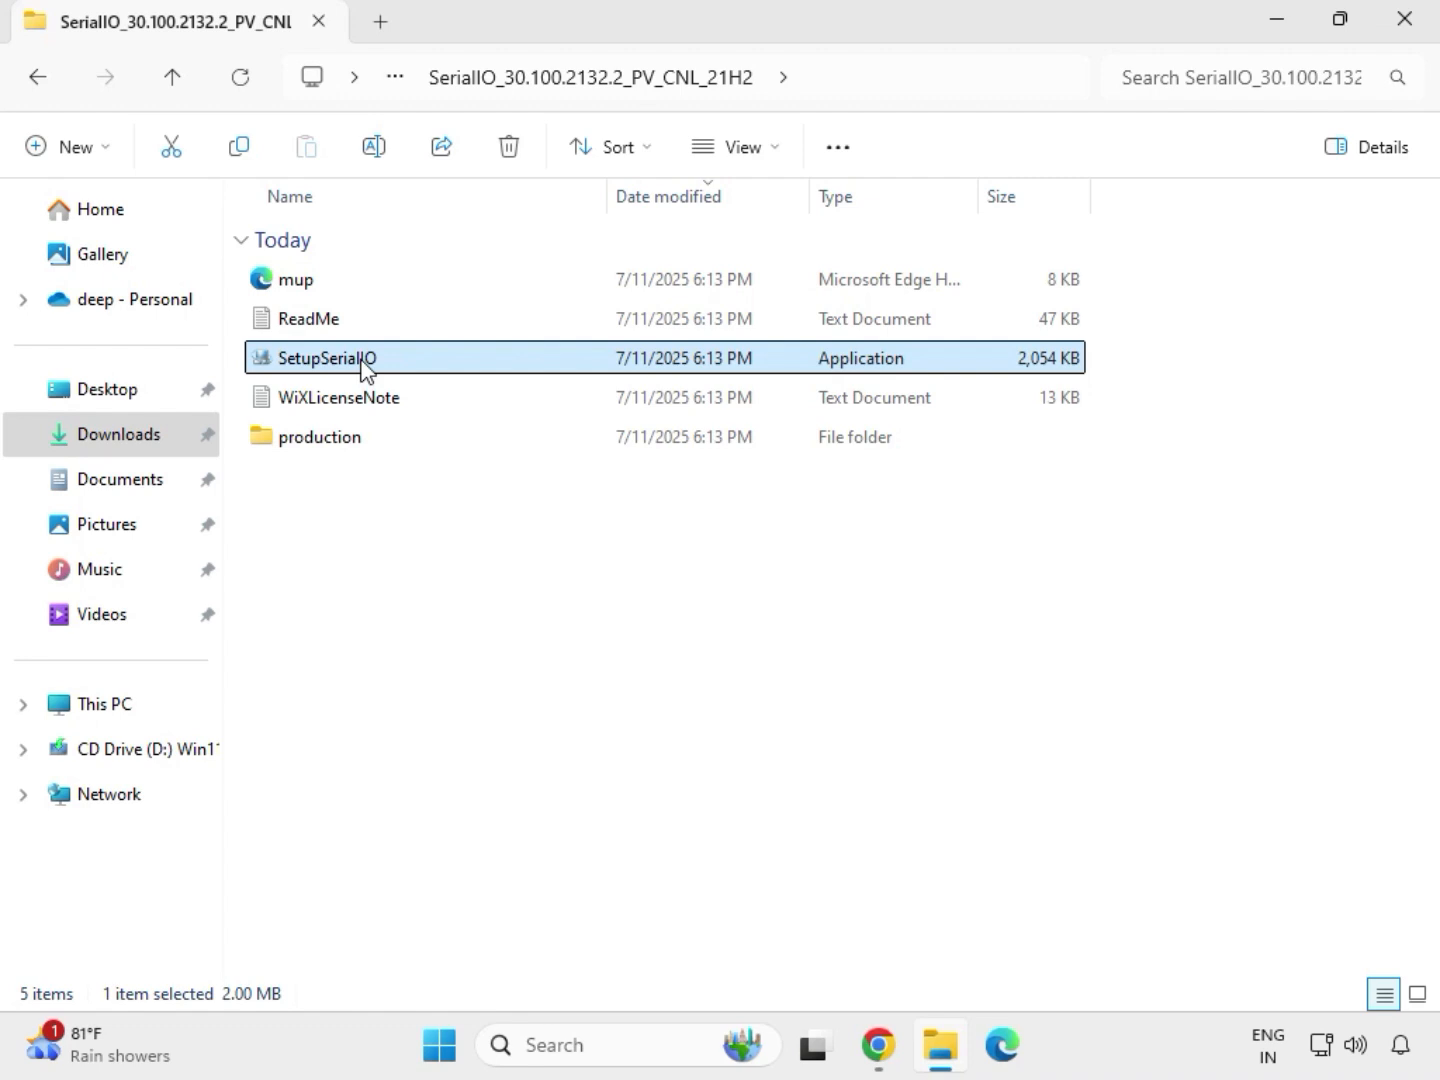
{"action": "right_click", "coordinate": [363, 366]}
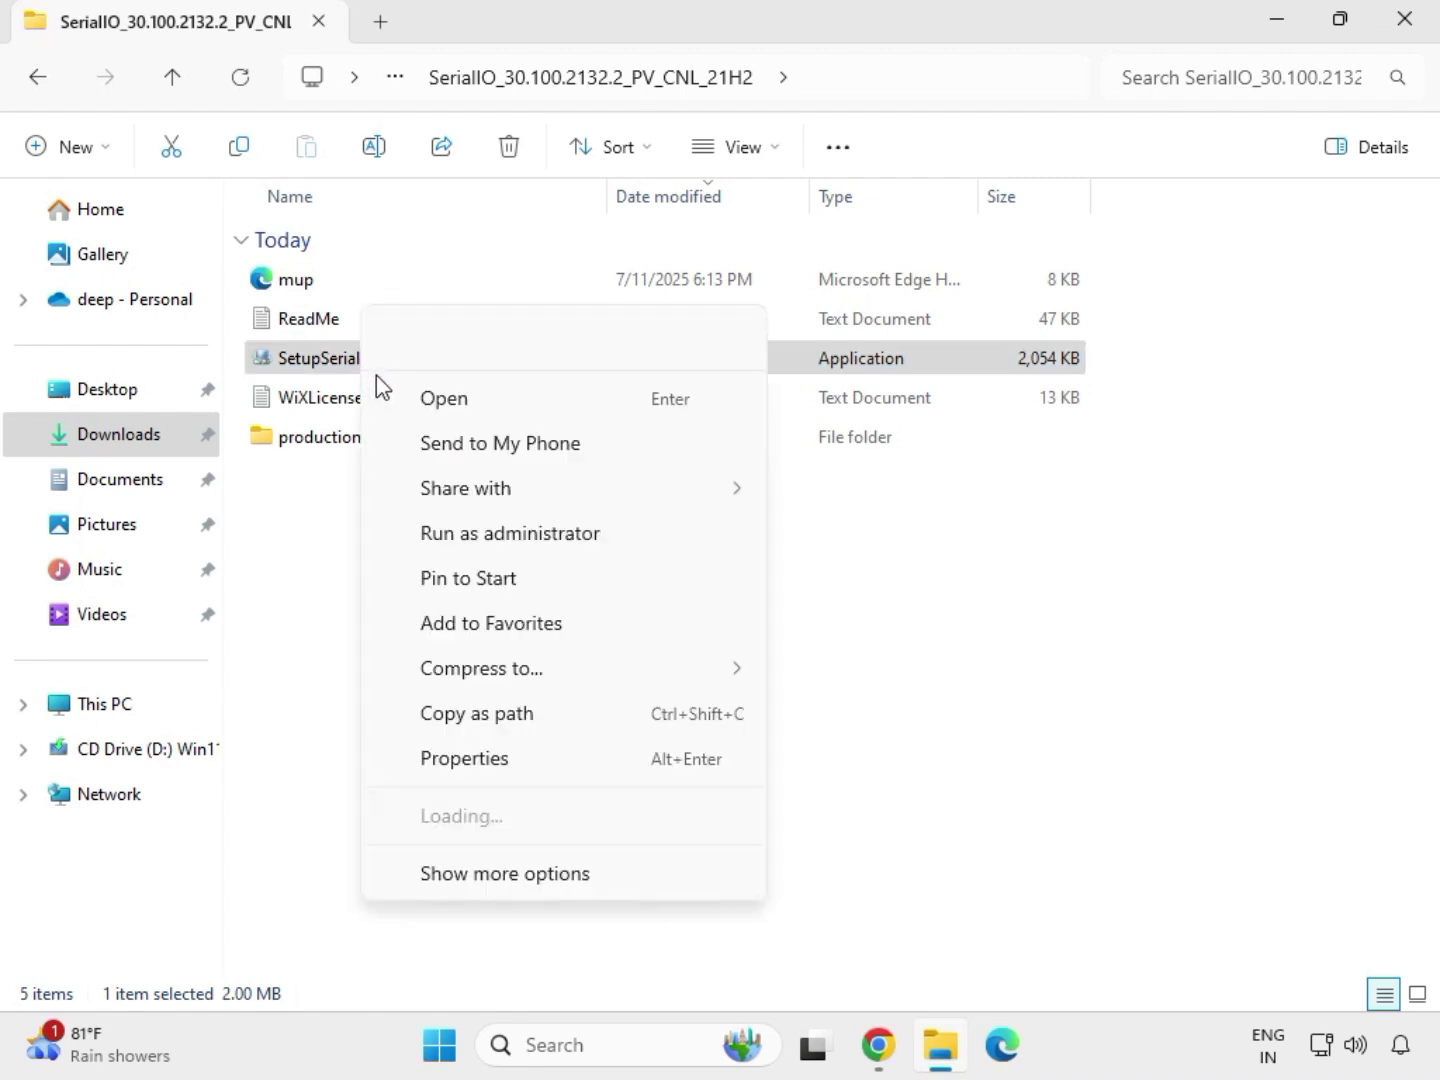
{"action": "left_click", "coordinate": [500, 535]}
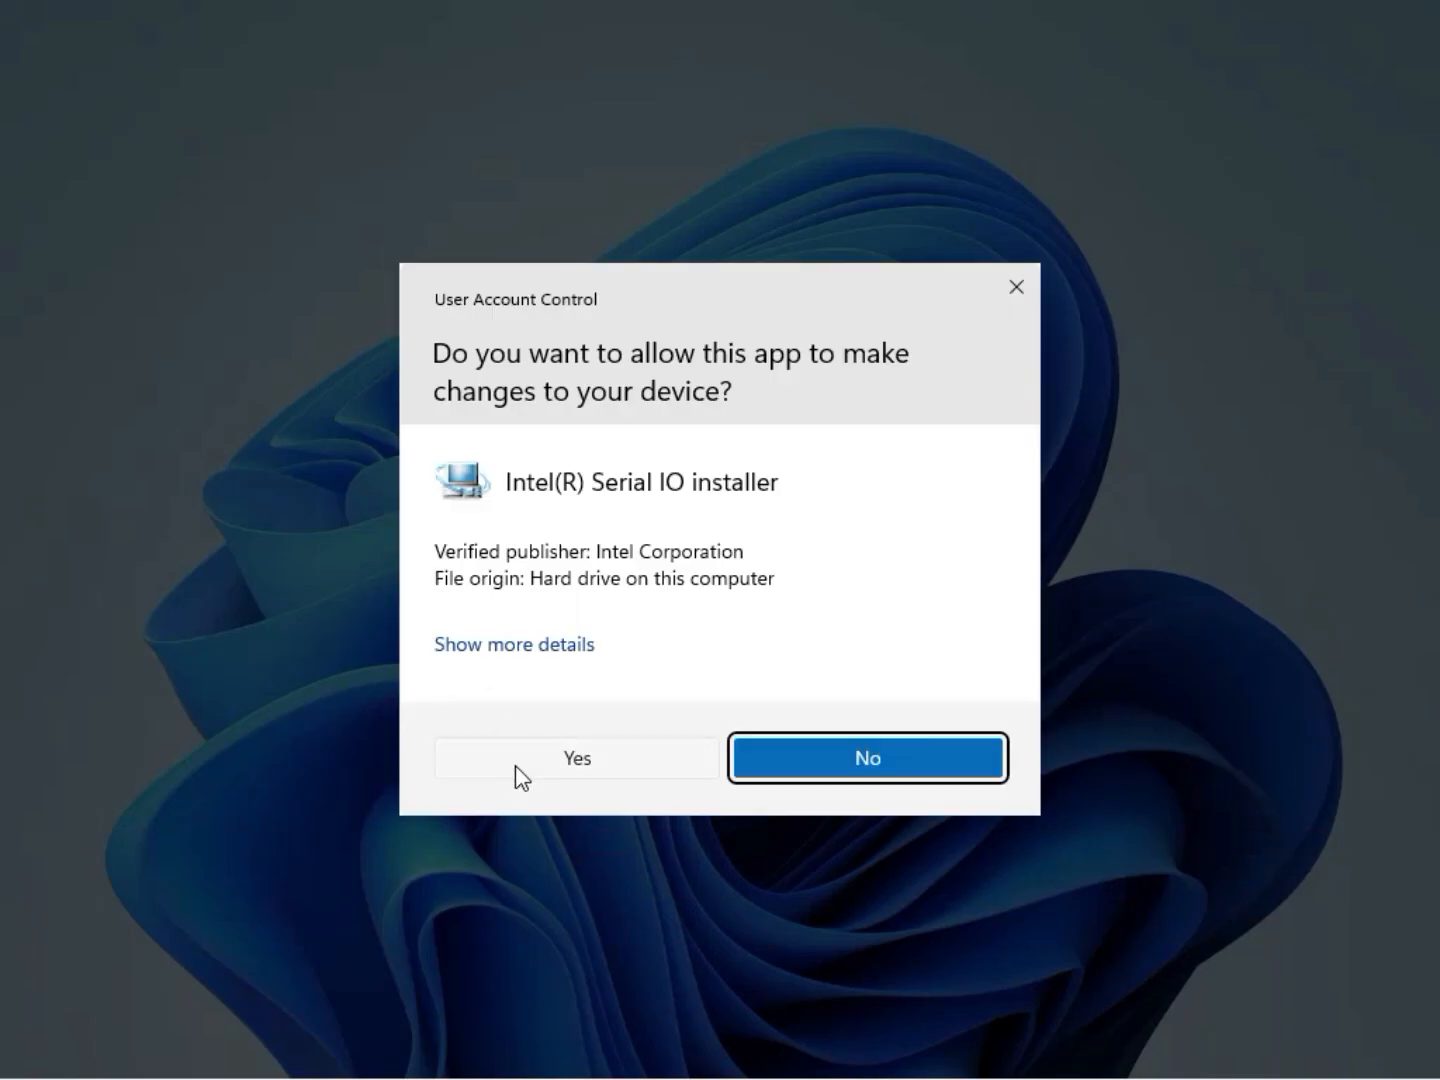
{"action": "left_click", "coordinate": [570, 765]}
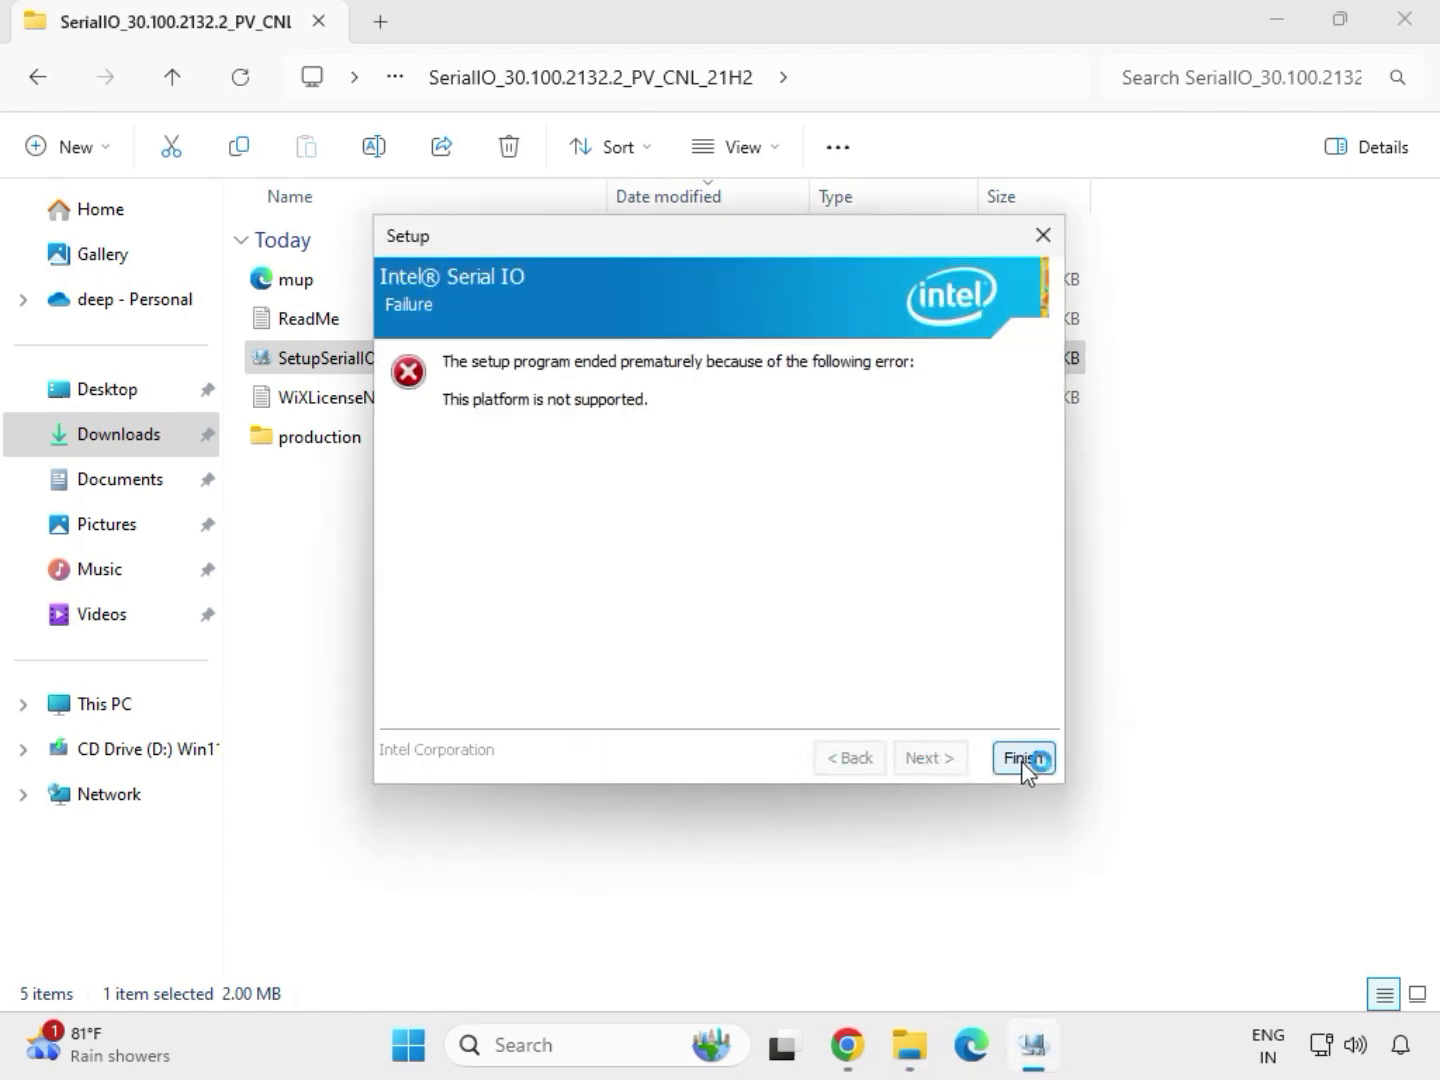
{"action": "left_click", "coordinate": [1021, 758]}
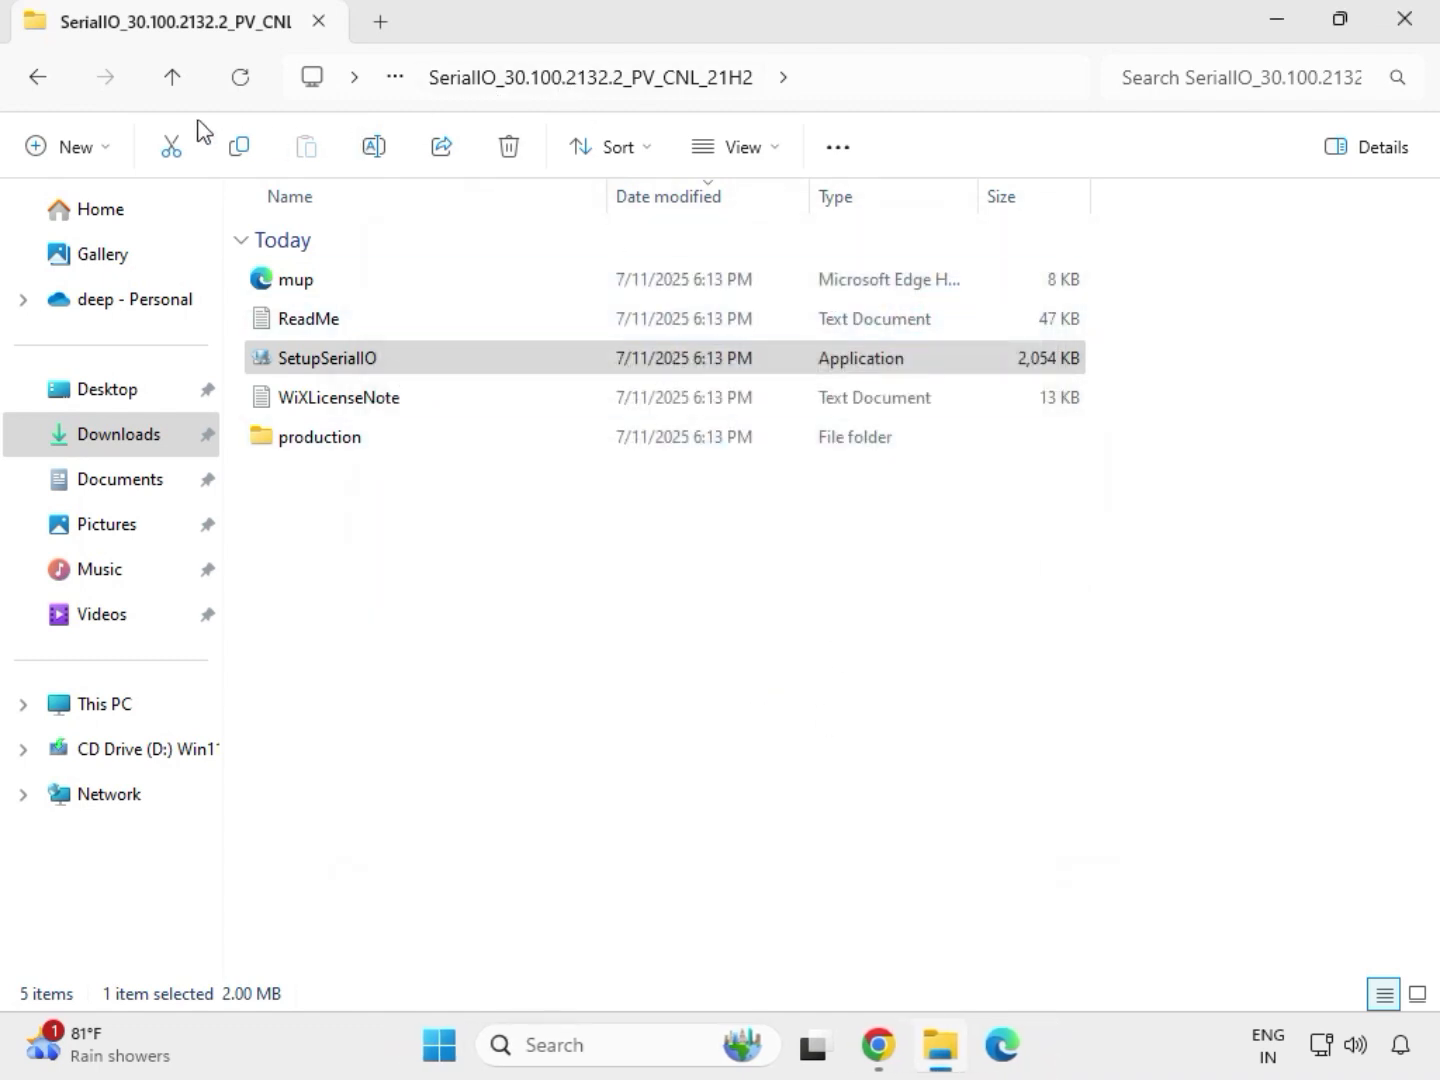
Return to Downloads and open the Chipset-10.1.18836.8283-Public-MUP folder inside the extracted mb_driver_infupdate_10.1.18836.8283 folder
{"action": "left_click", "coordinate": [44, 86]}
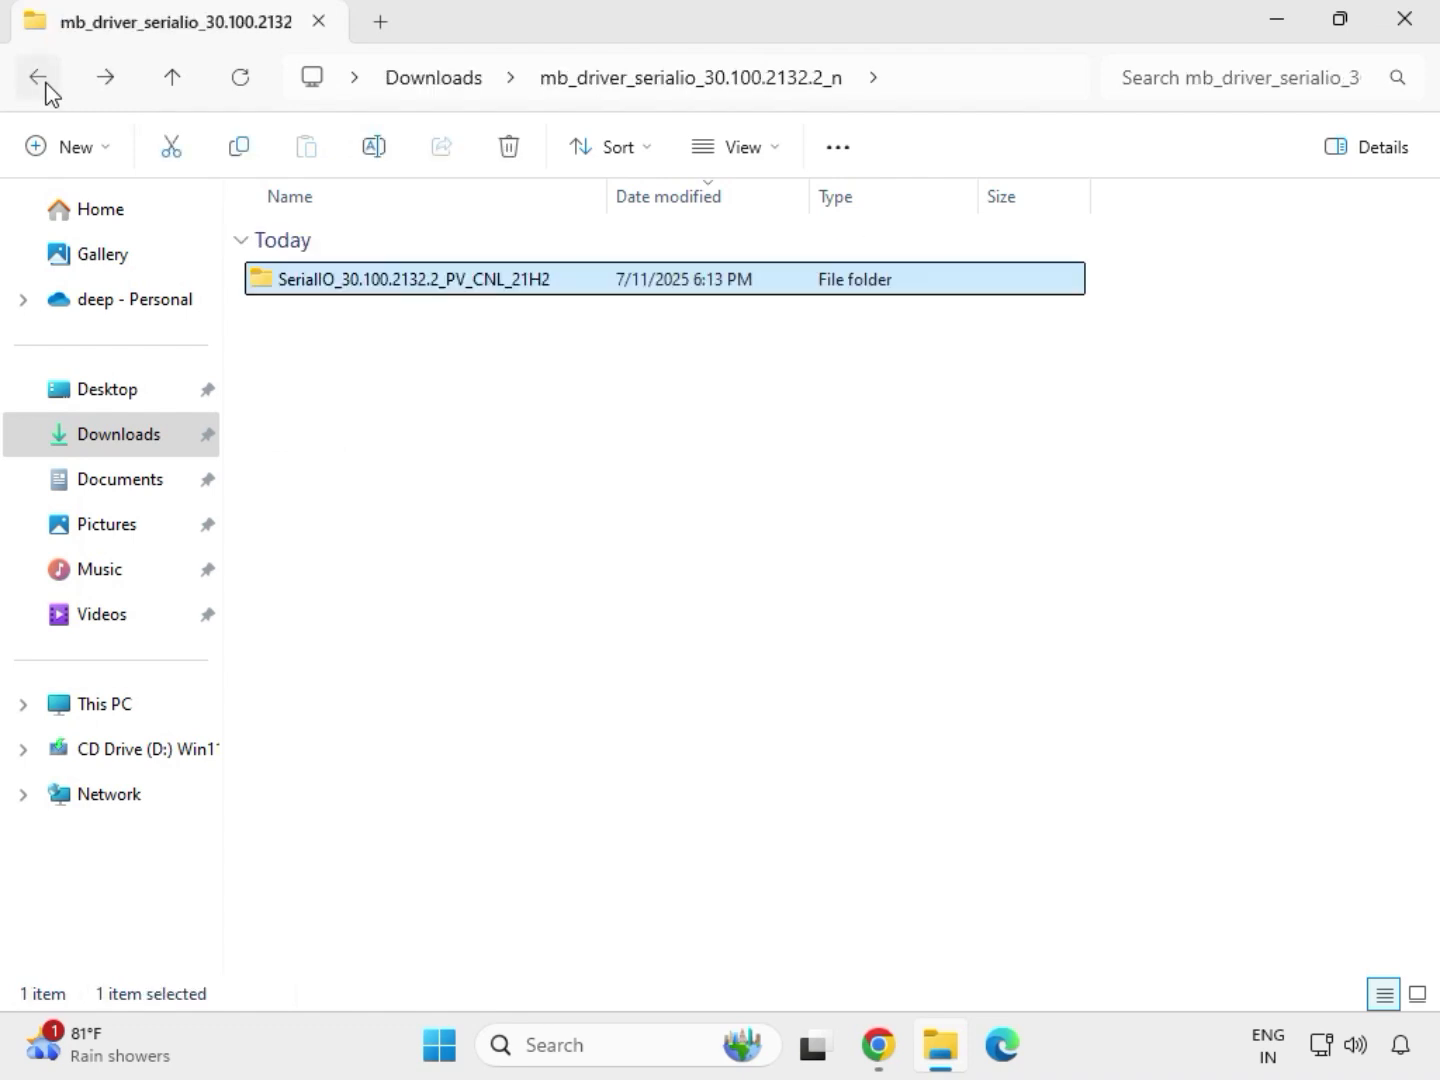
{"action": "left_click", "coordinate": [44, 85]}
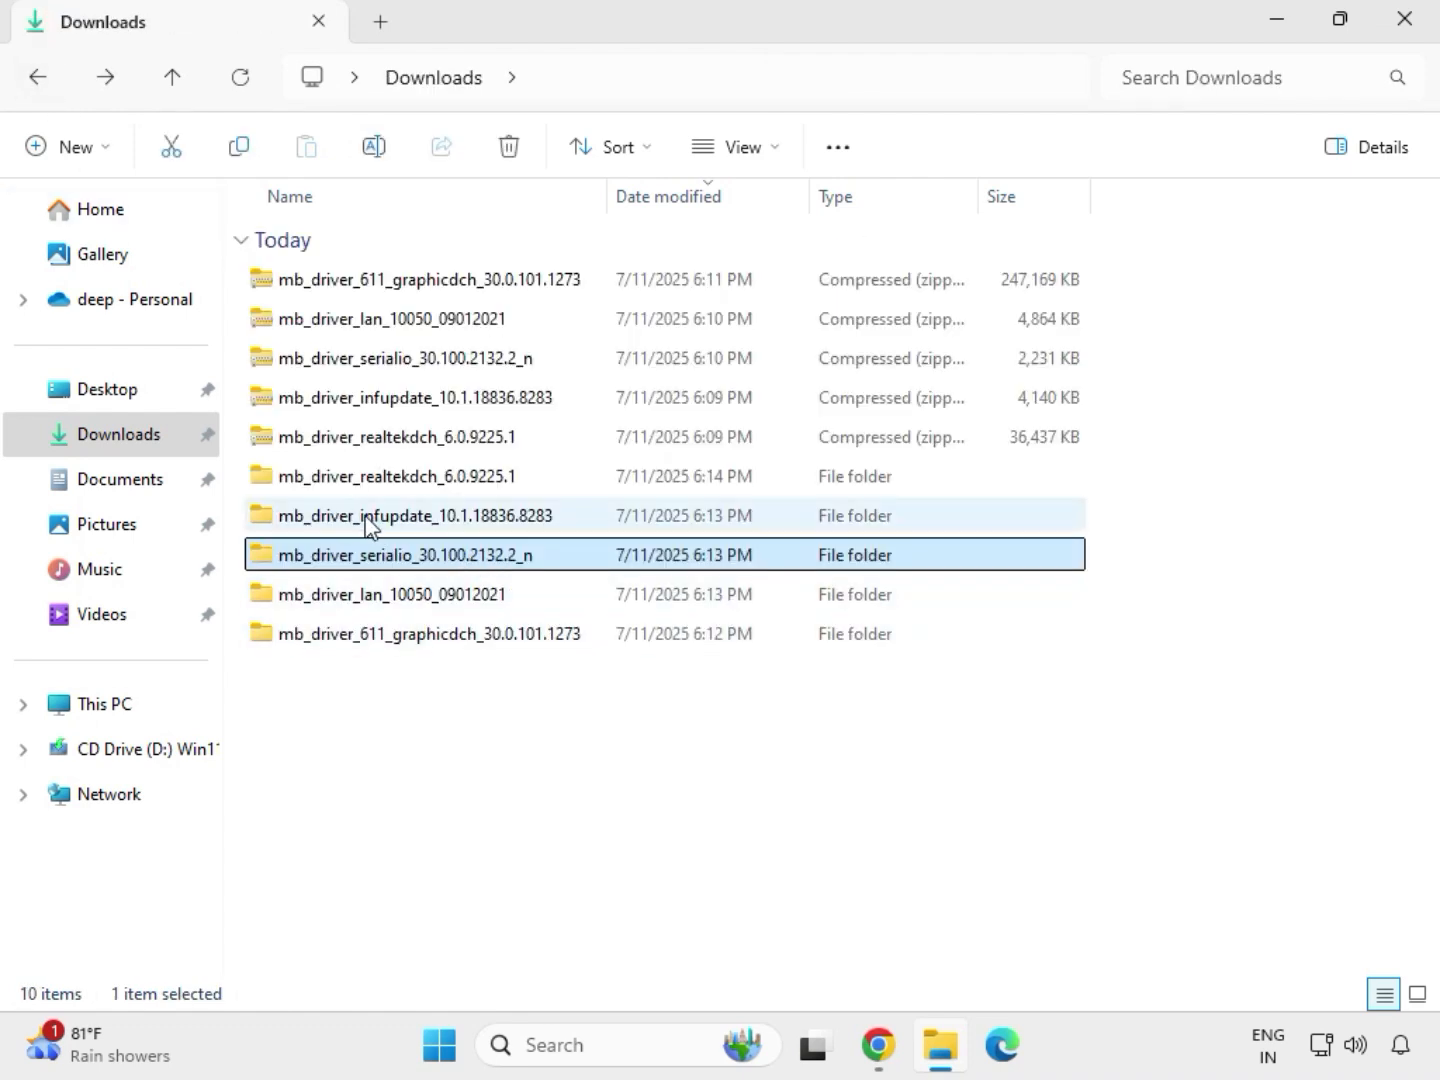
{"action": "left_click", "coordinate": [375, 517]}
{"action": "double_click", "coordinate": [376, 517]}
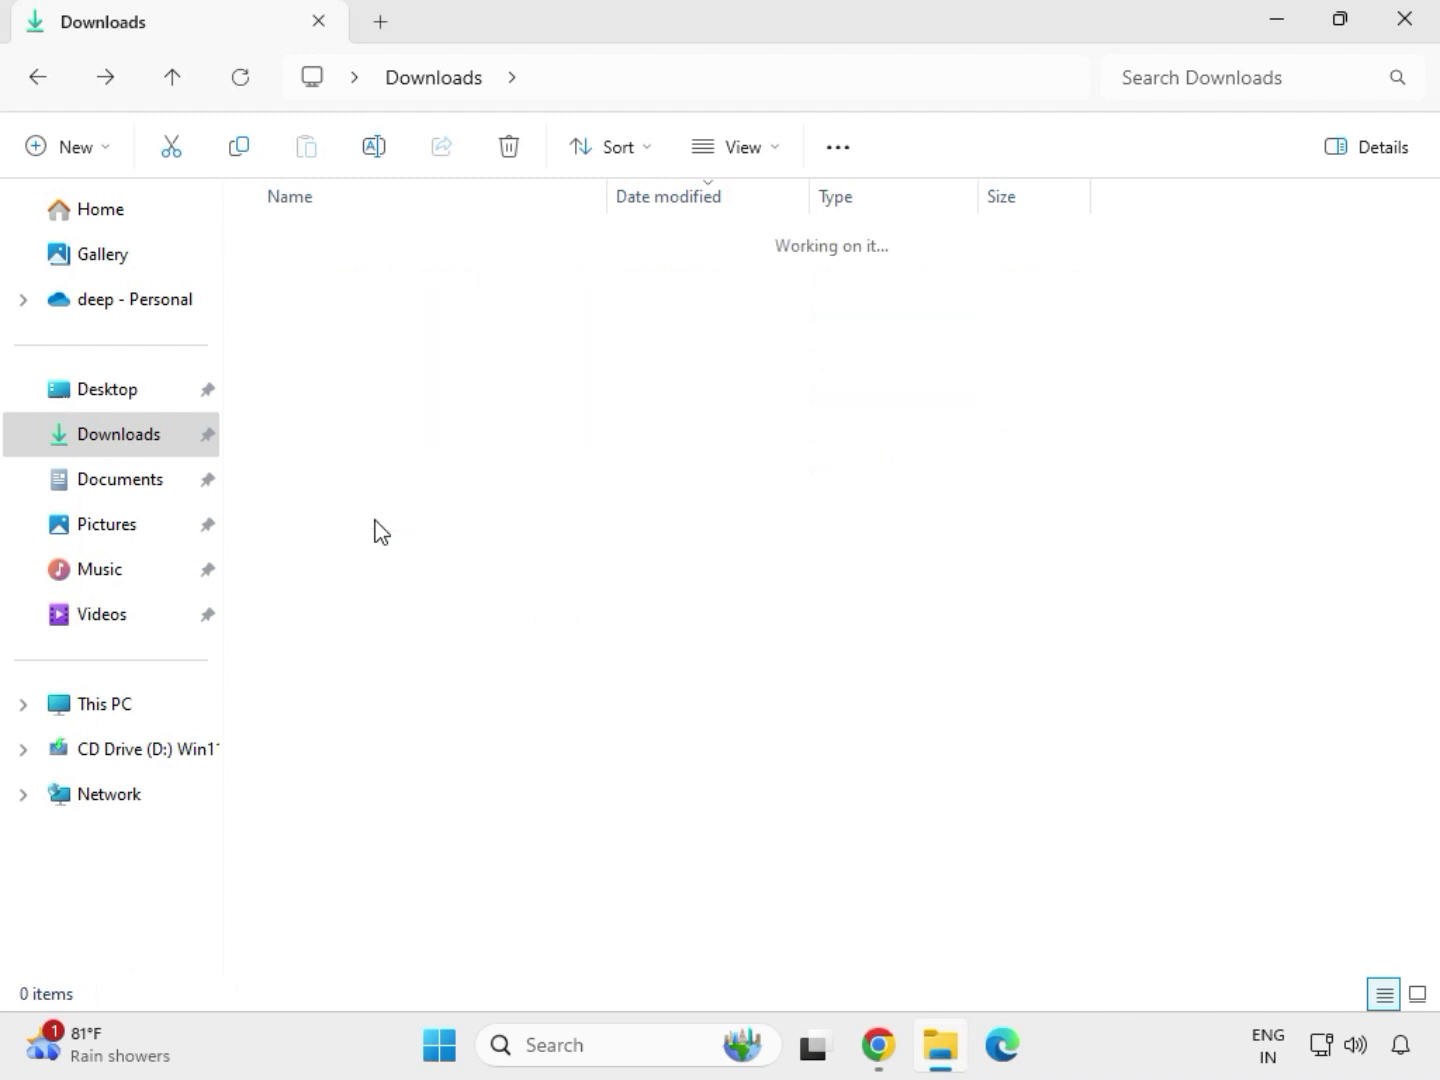
{"action": "left_click", "coordinate": [382, 281]}
{"action": "double_click", "coordinate": [383, 283]}
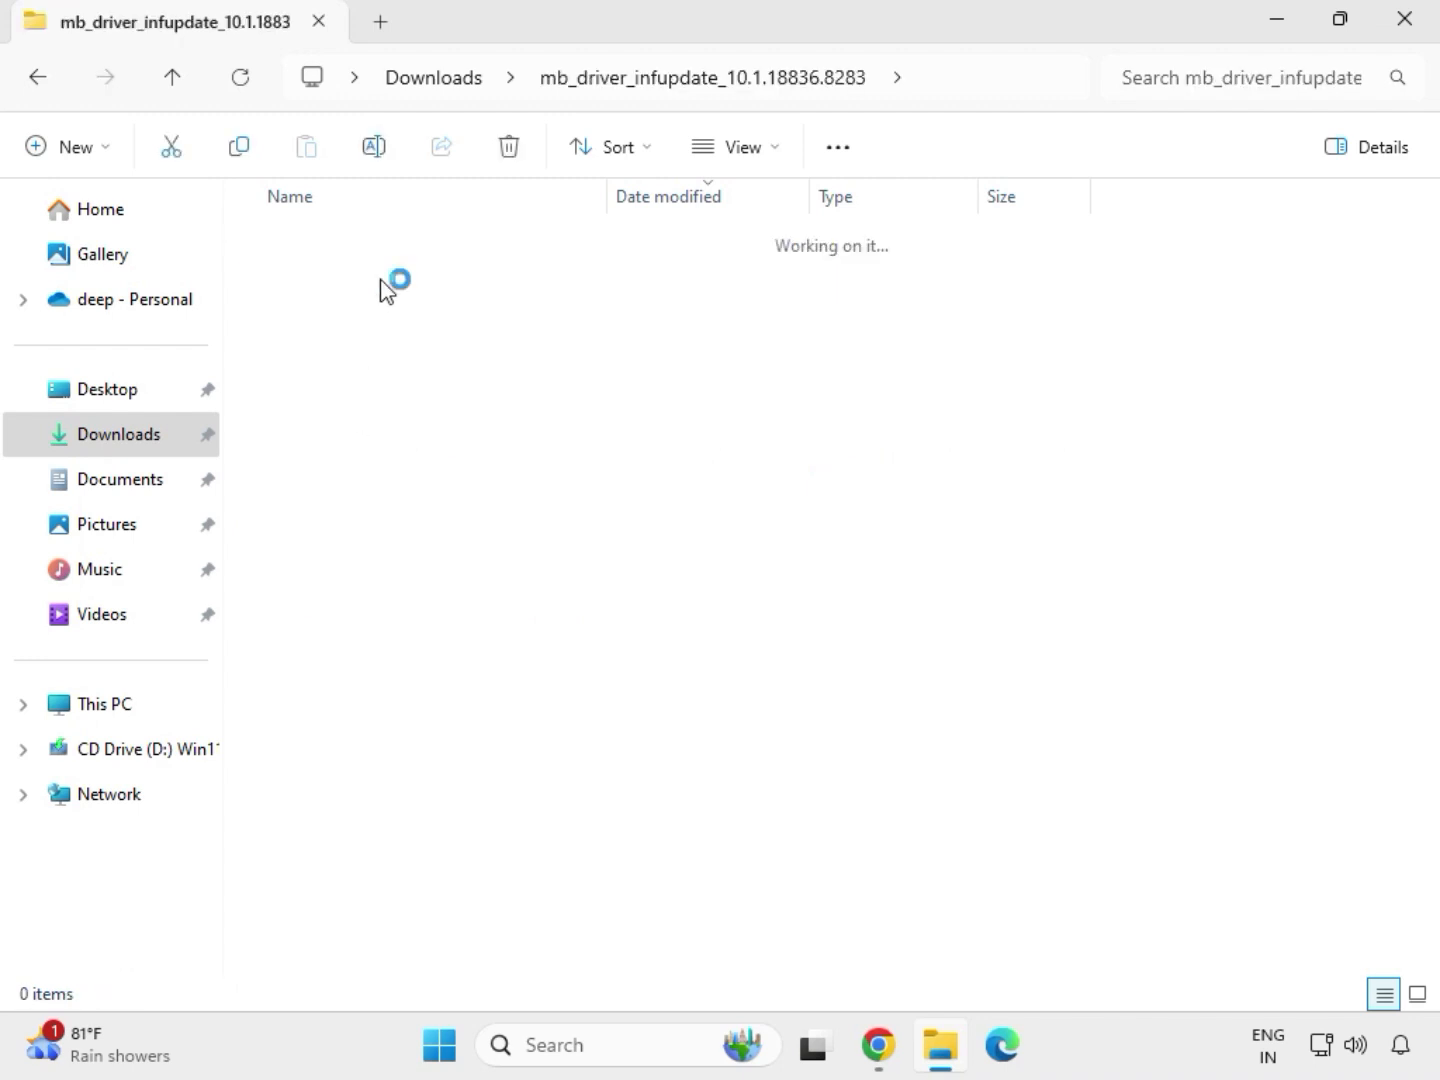
Run the SetupChipset application as administrator and allow it to make changes
{"action": "left_click", "coordinate": [412, 327]}
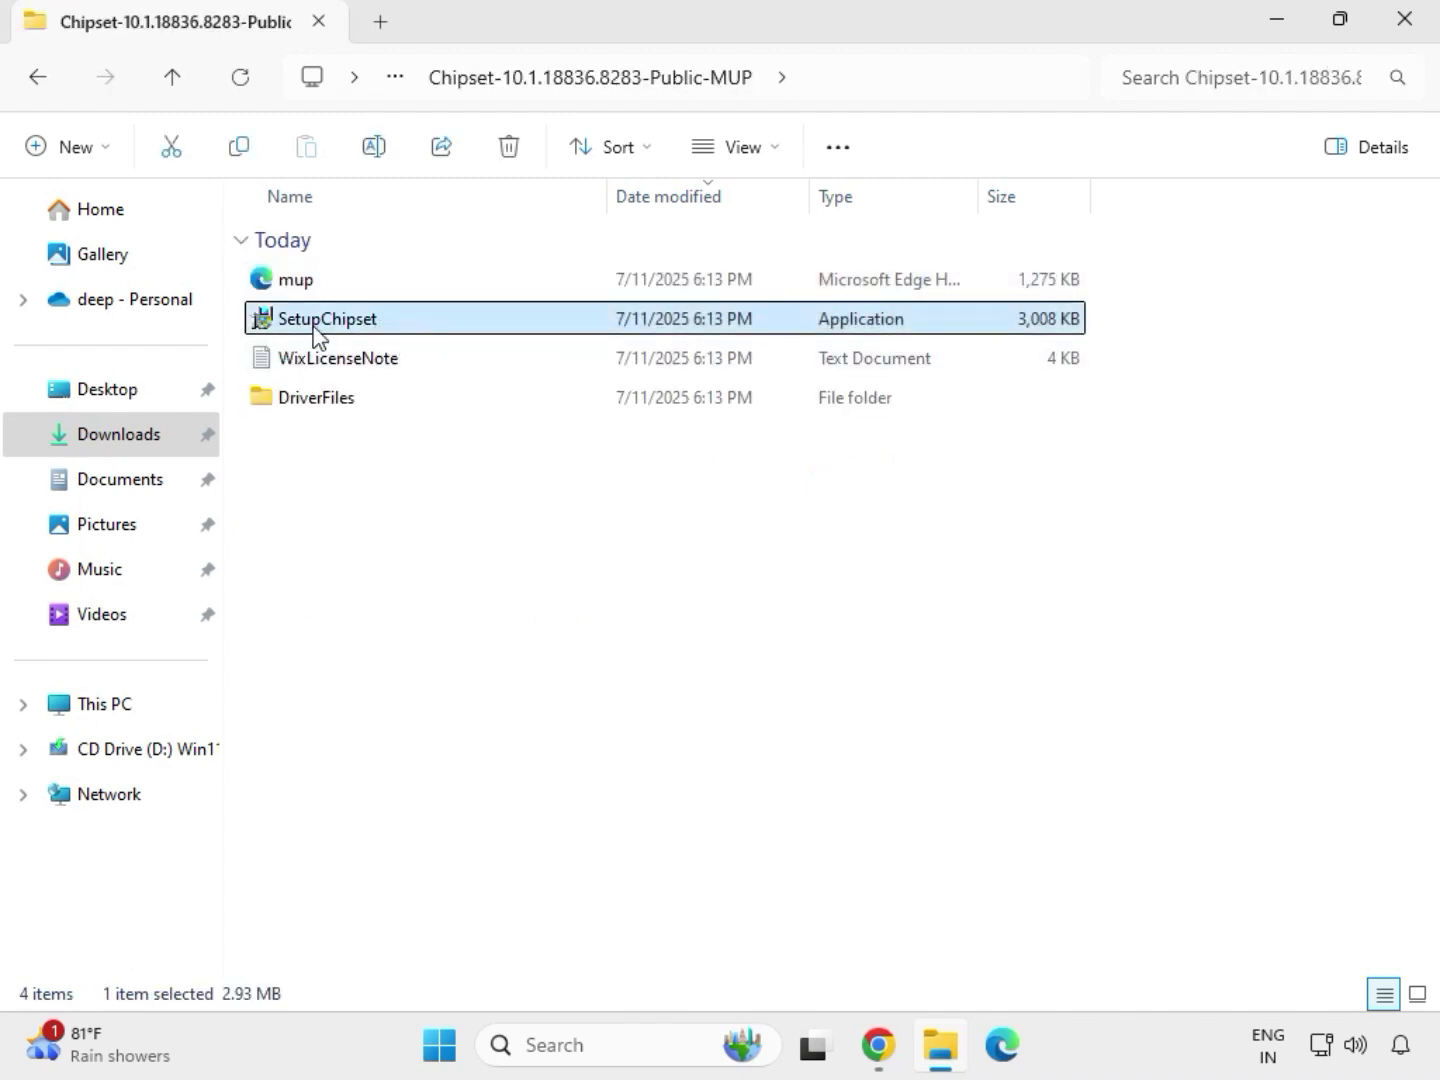
{"action": "right_click", "coordinate": [402, 325]}
{"action": "left_click", "coordinate": [508, 531]}
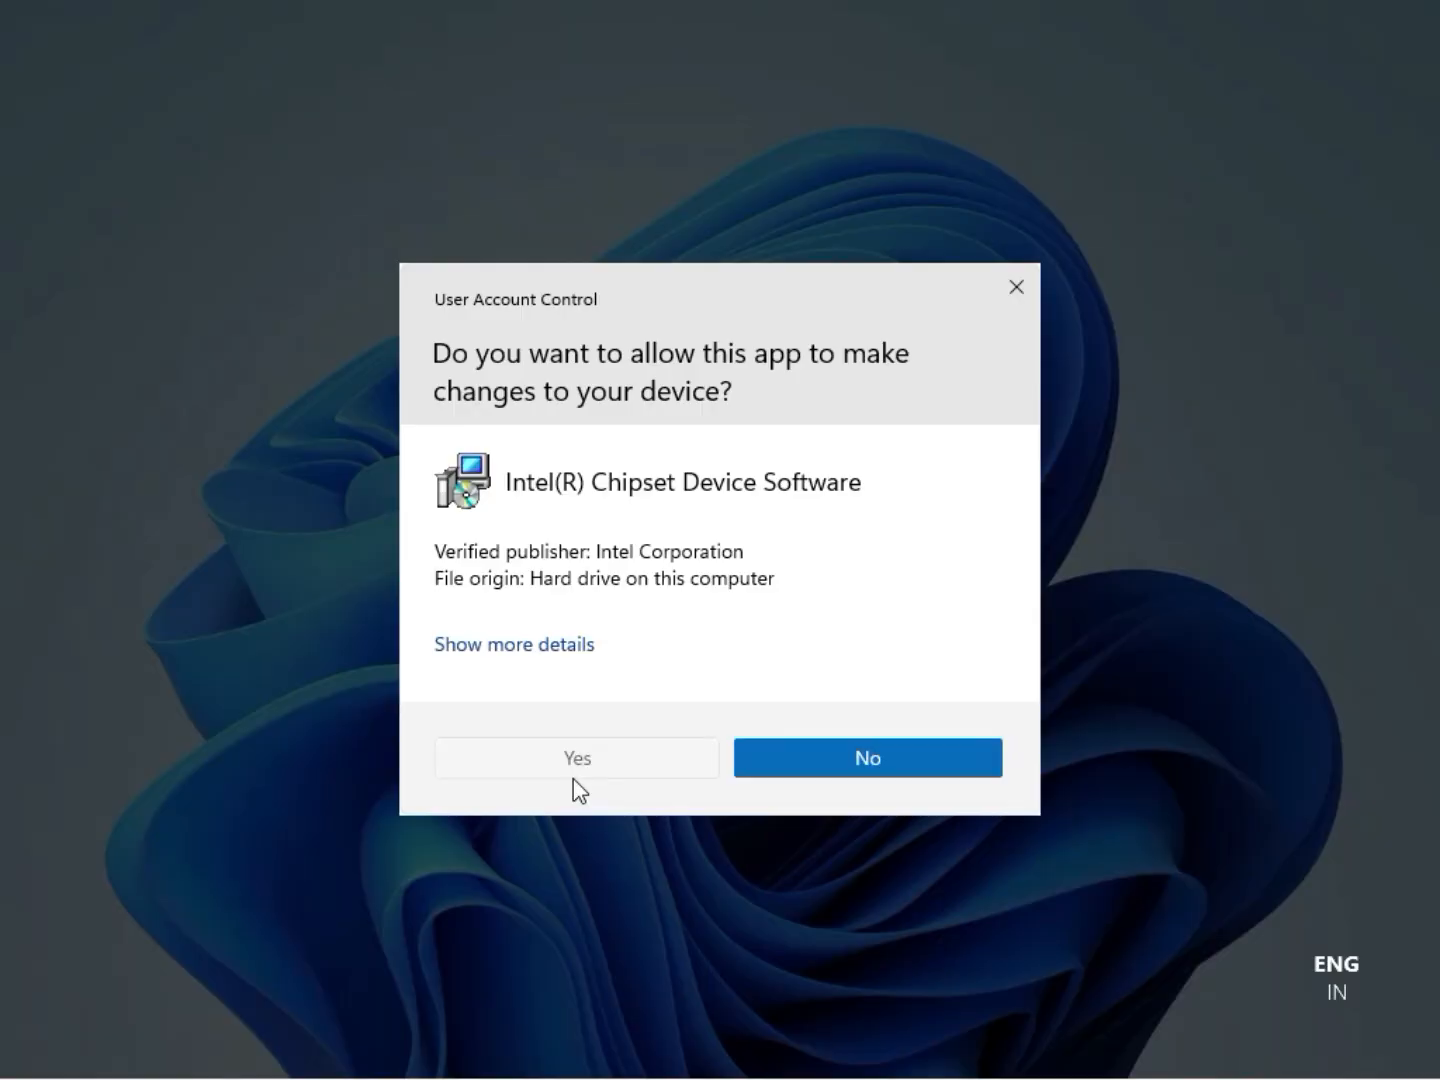
{"action": "left_click", "coordinate": [575, 775]}
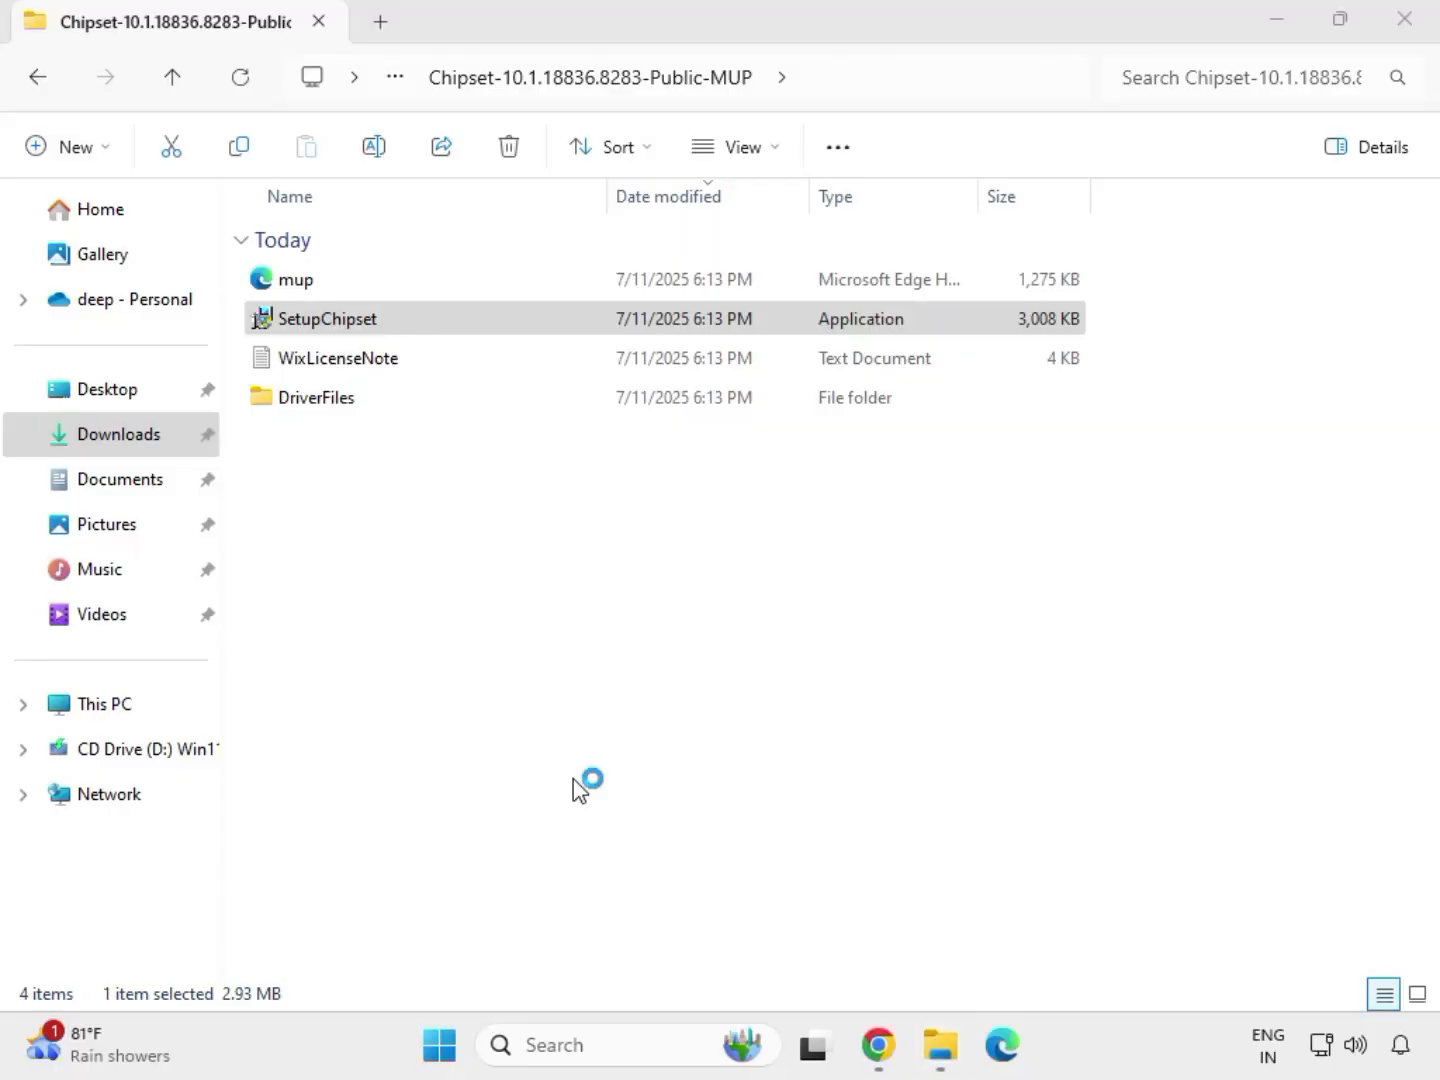
Accept the Intel Chipset Device Software license, try to install the package and close the setup wizard
{"action": "left_click", "coordinate": [842, 748]}
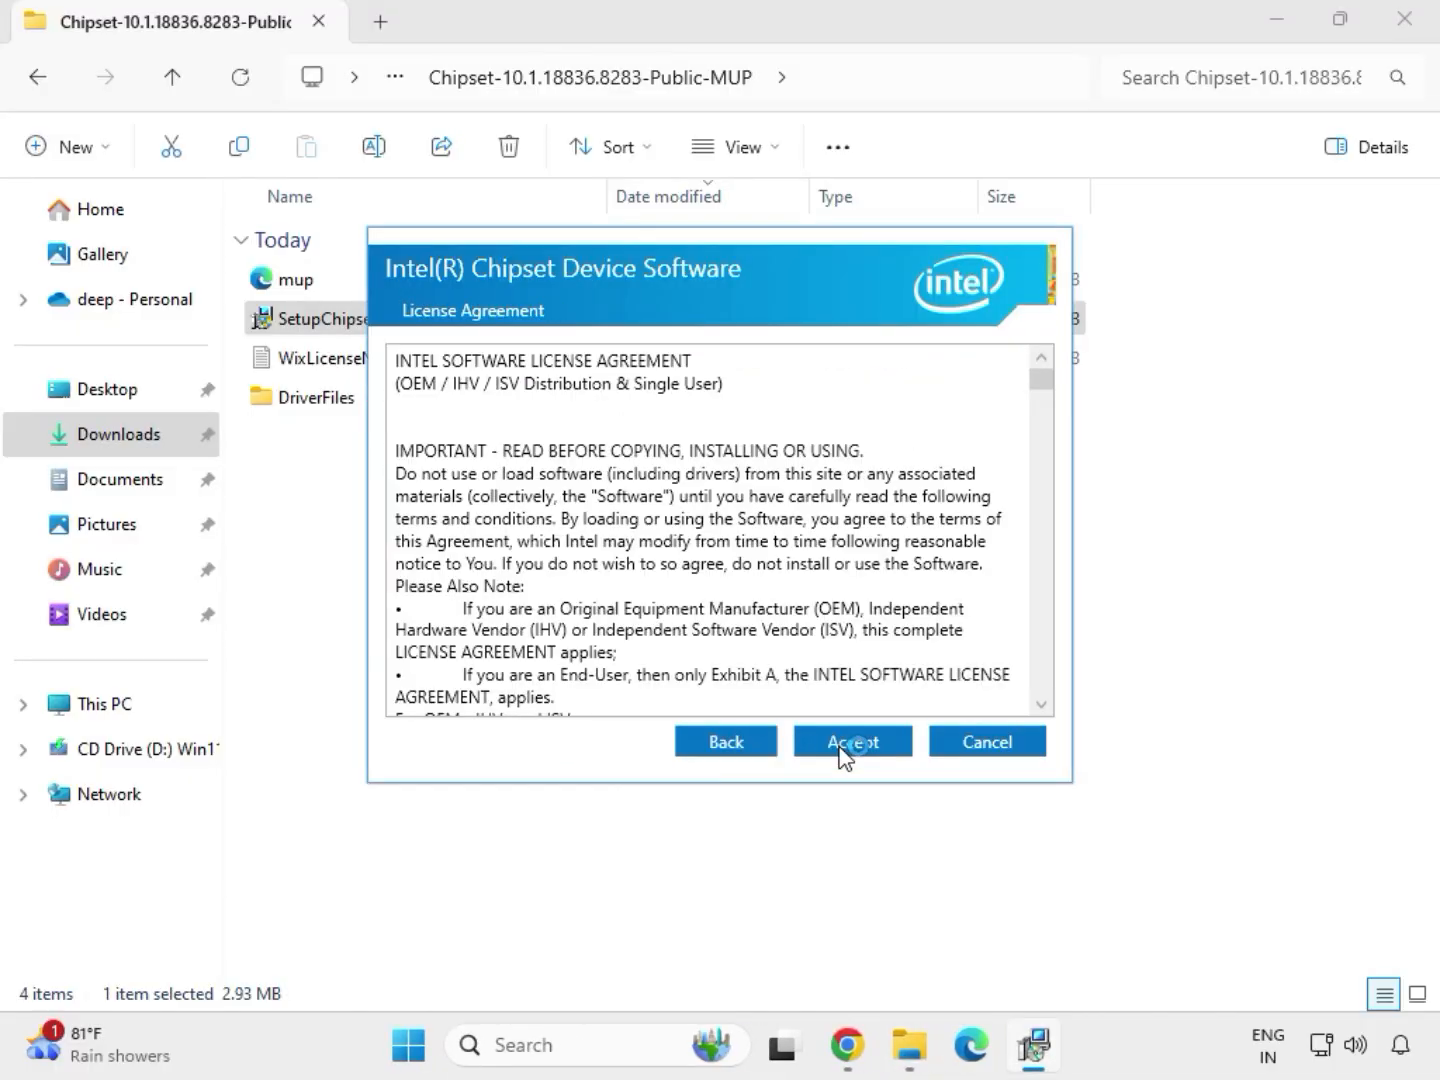
{"action": "left_click", "coordinate": [842, 748]}
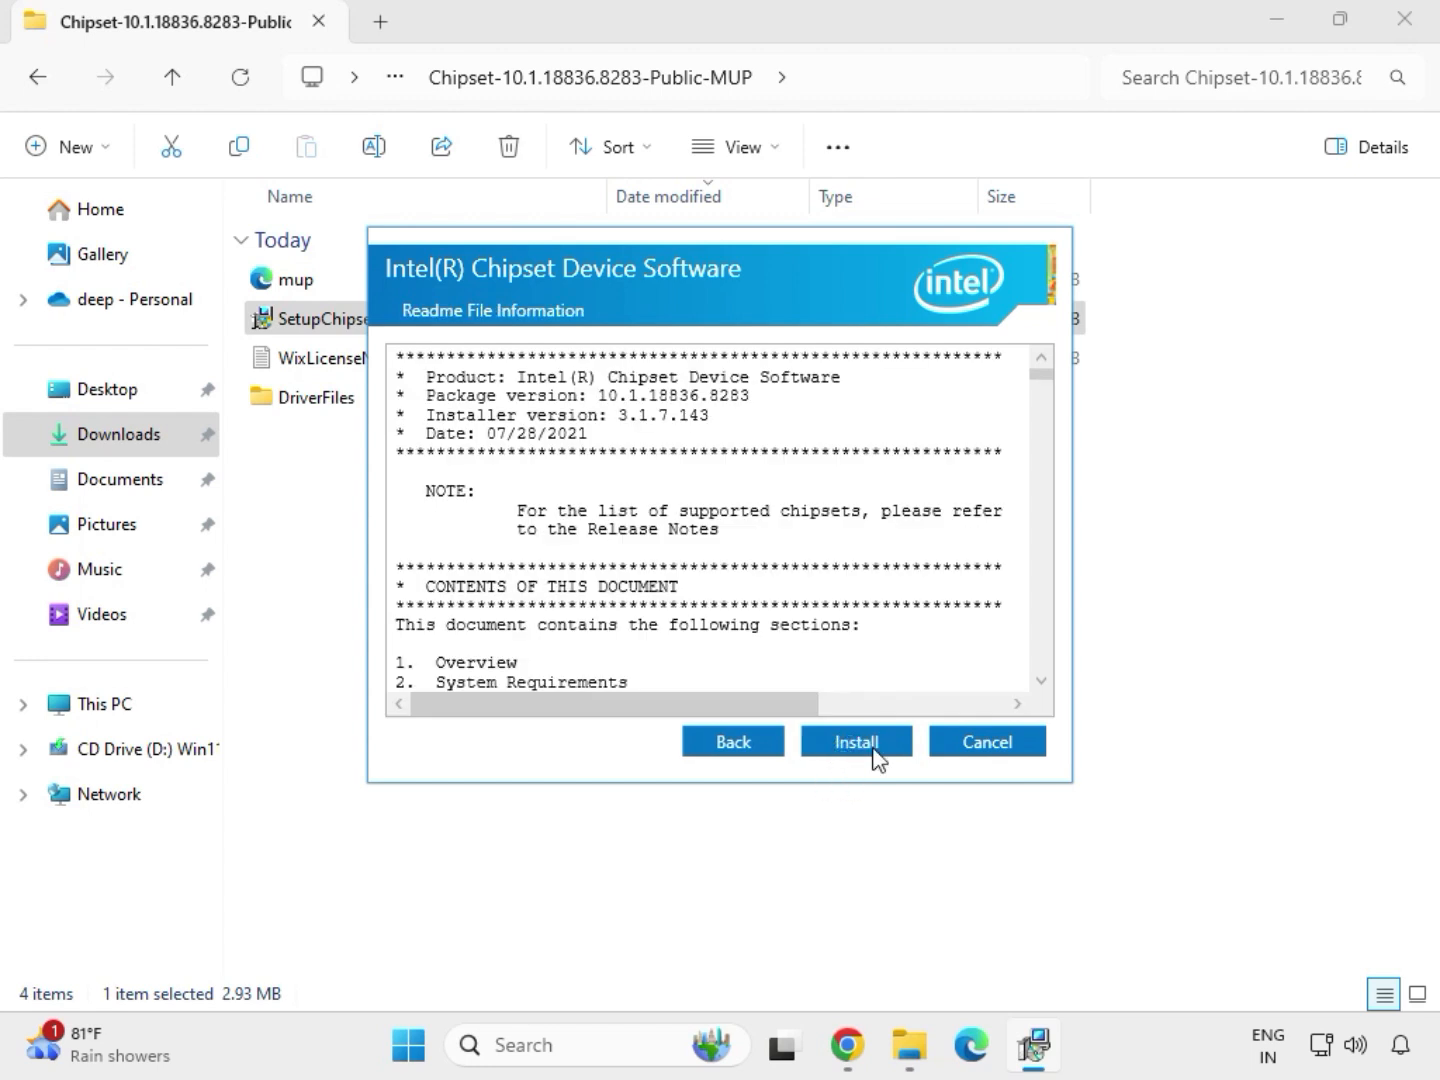
{"action": "left_click", "coordinate": [872, 752]}
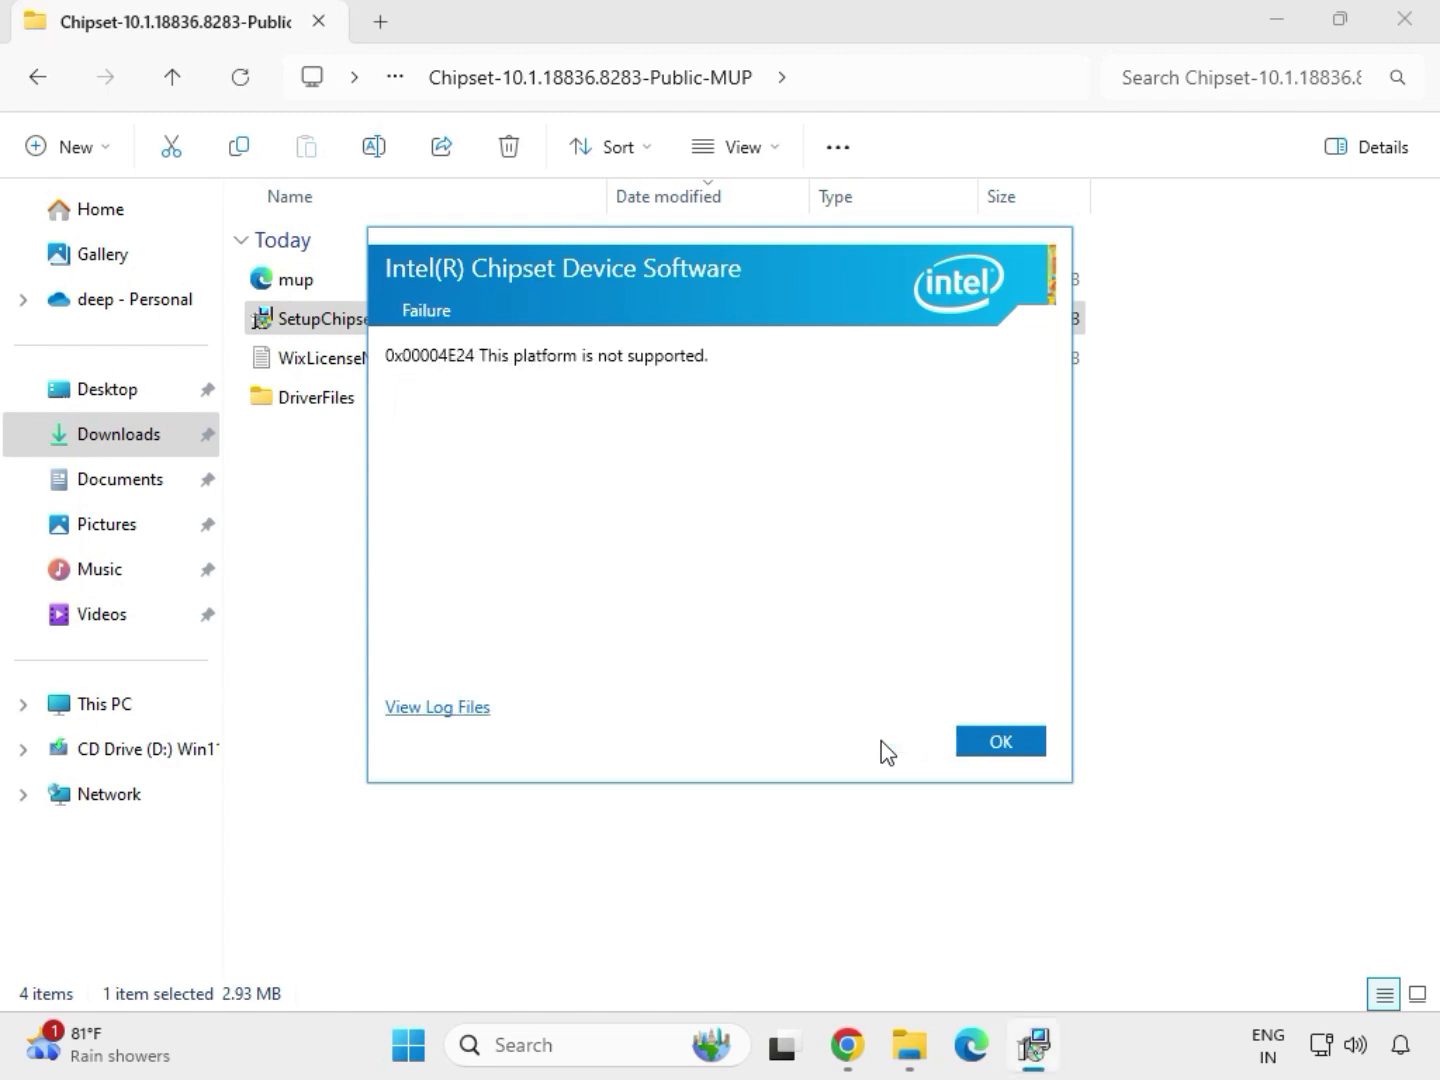
{"action": "left_click", "coordinate": [970, 749]}
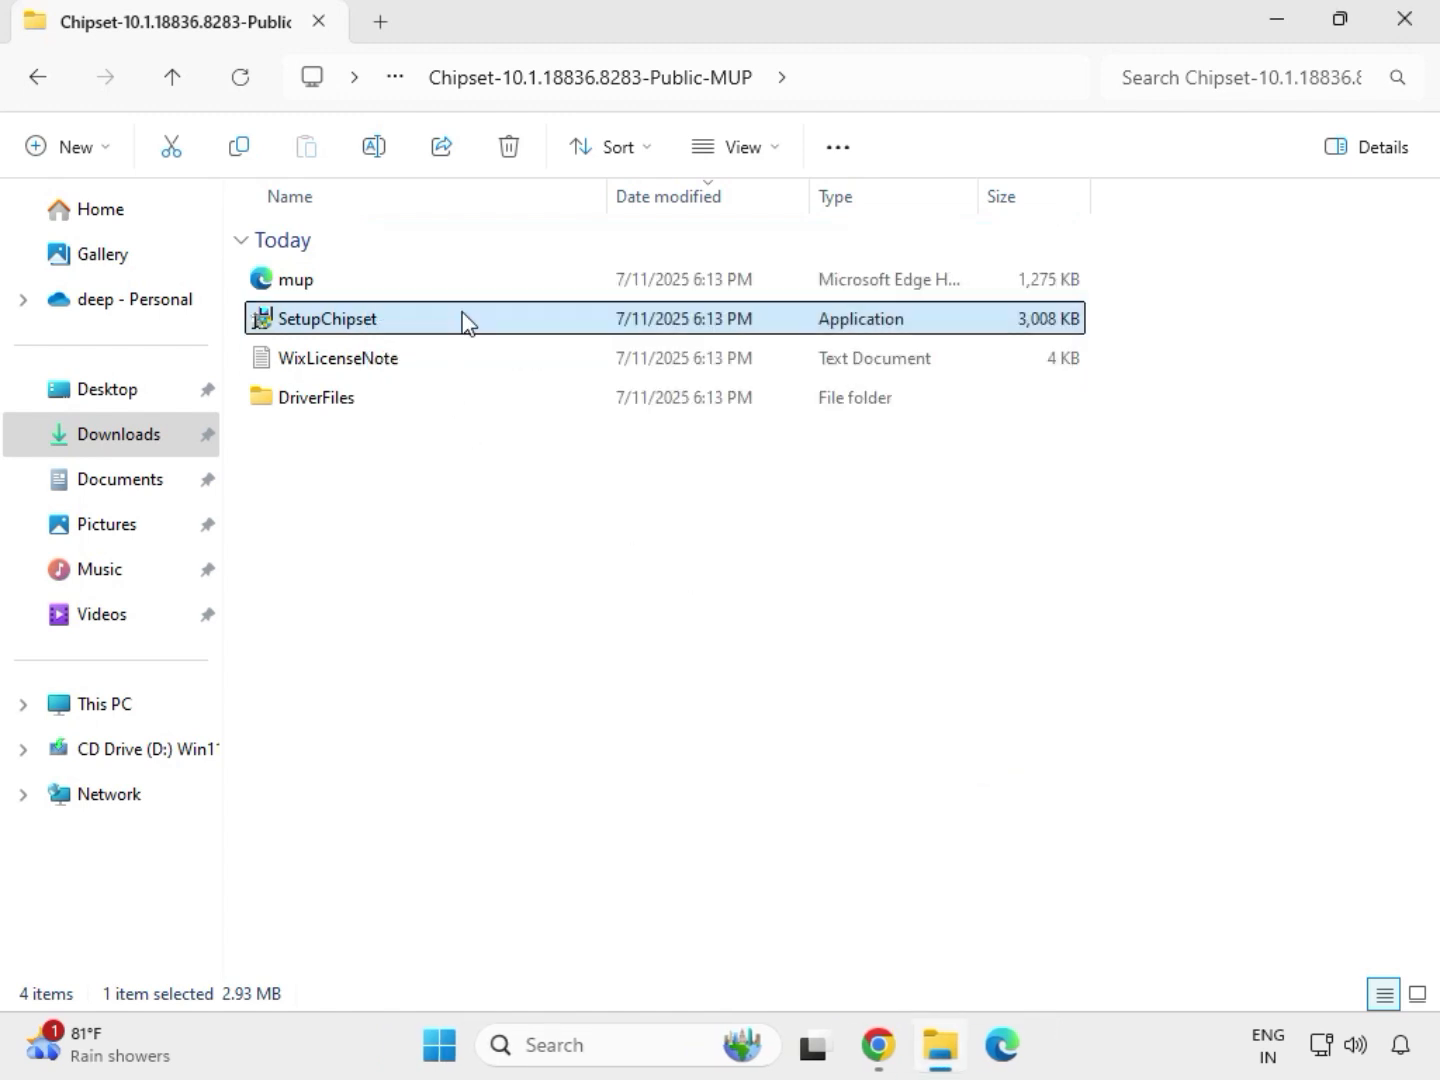
Return to Downloads and open the extracted mb_driver_611_graphicdch_30.0.101.1273 folder
{"action": "key", "text": "alt+Left"}
{"action": "key", "text": "BackSpace"}
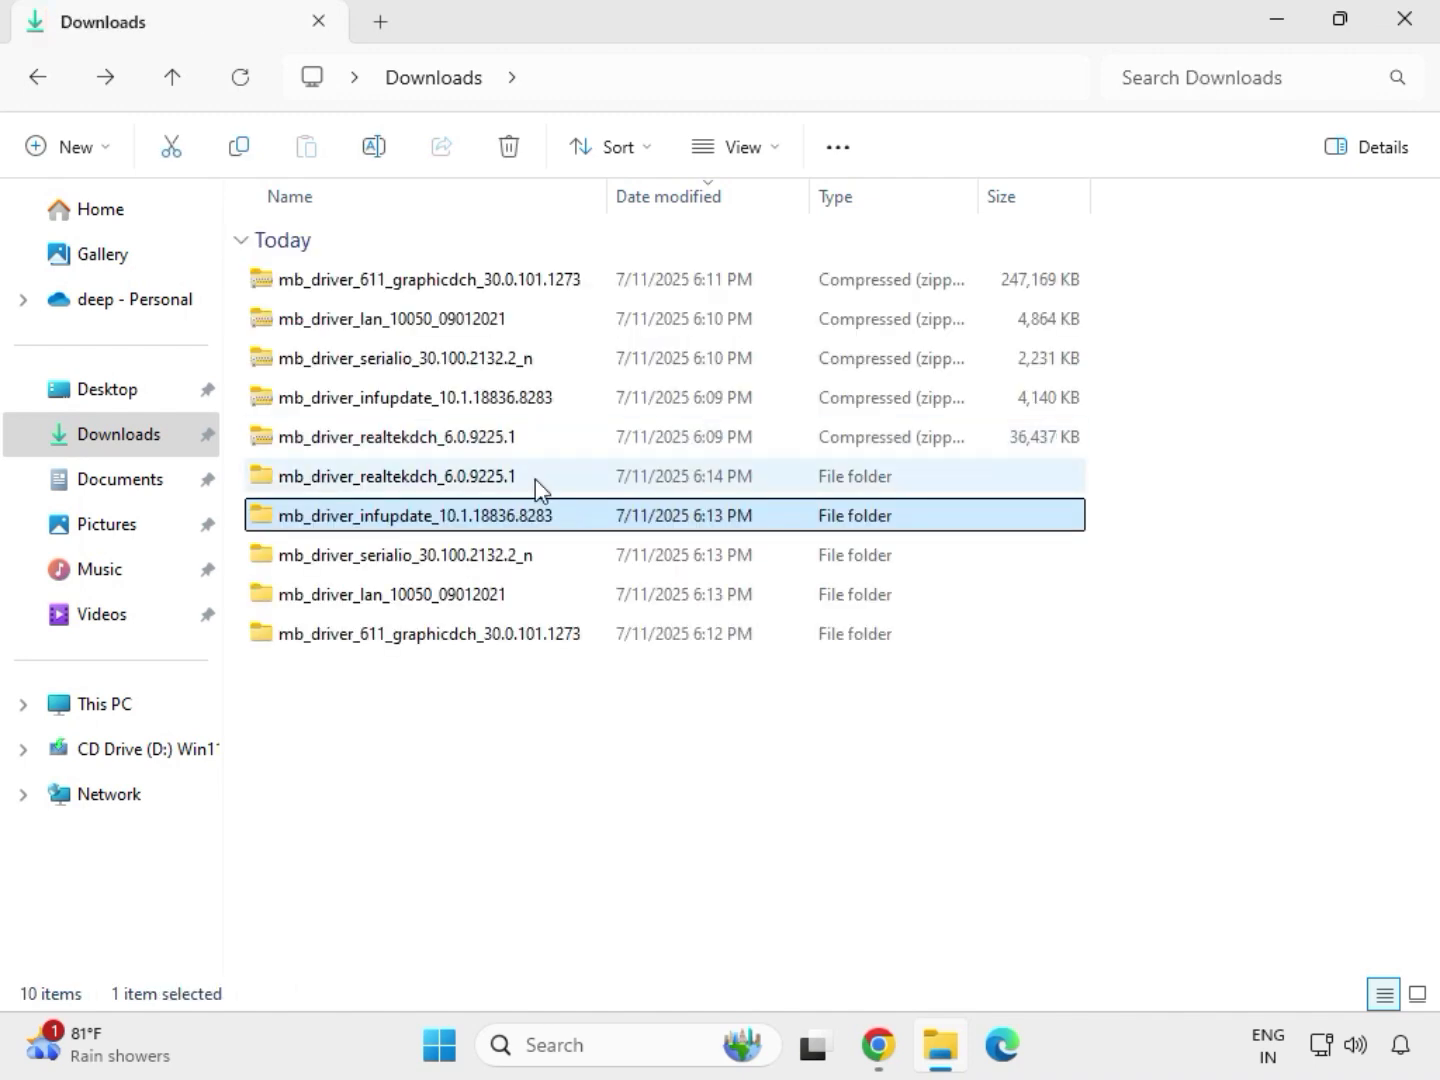
{"action": "double_click", "coordinate": [536, 479]}
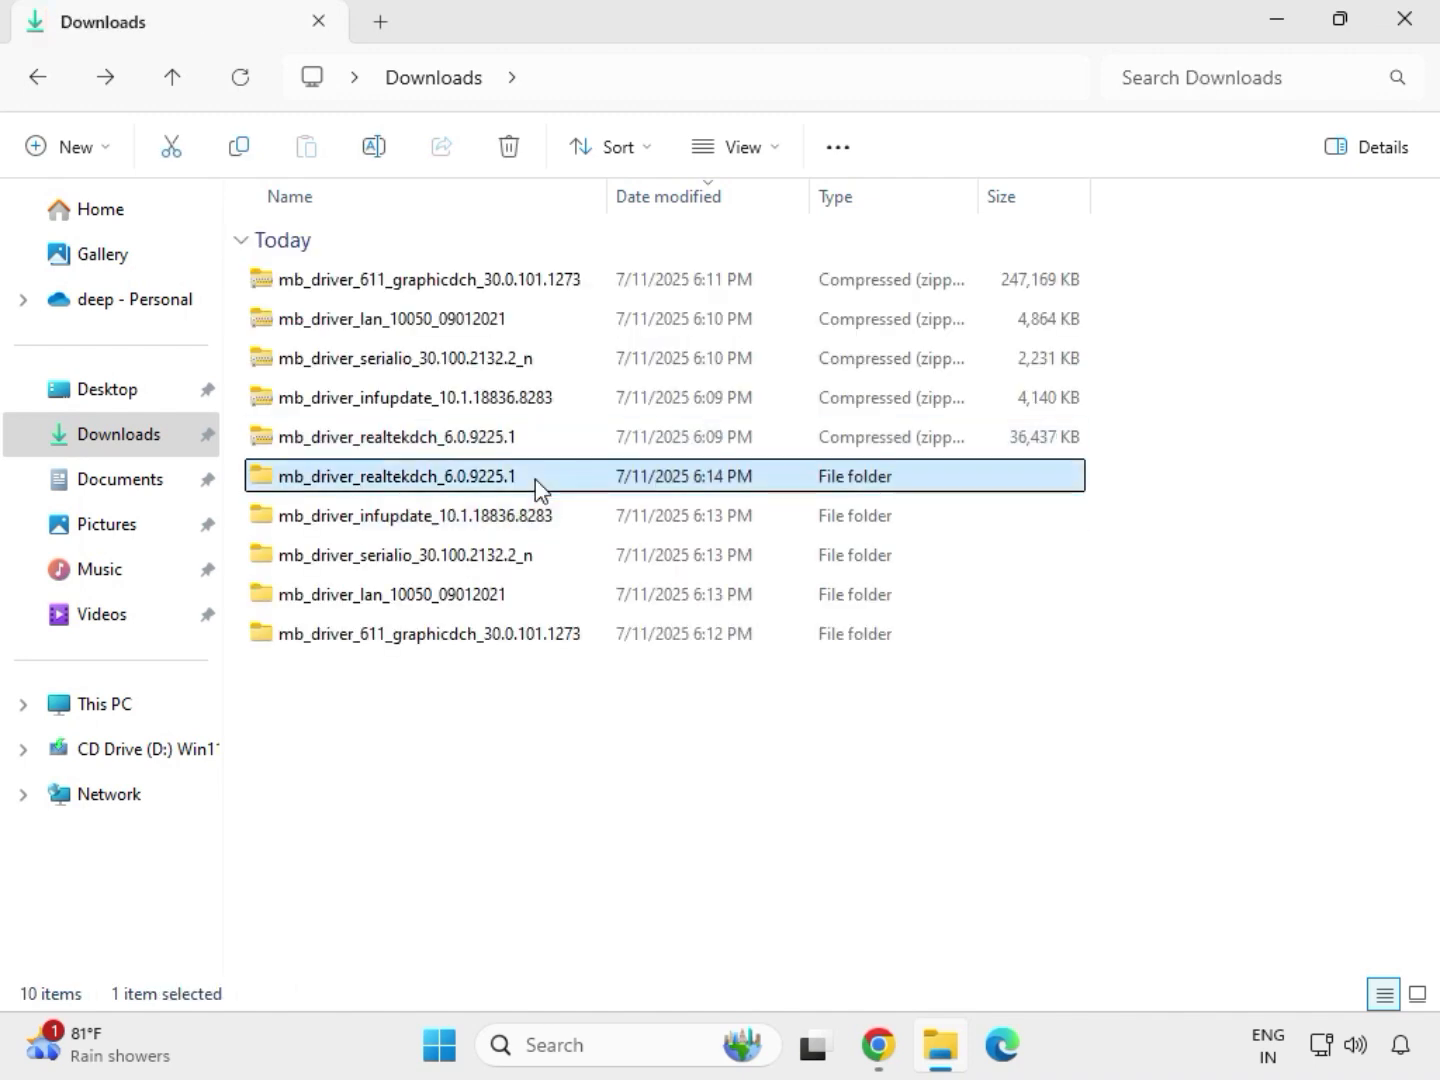
{"action": "left_click", "coordinate": [445, 86]}
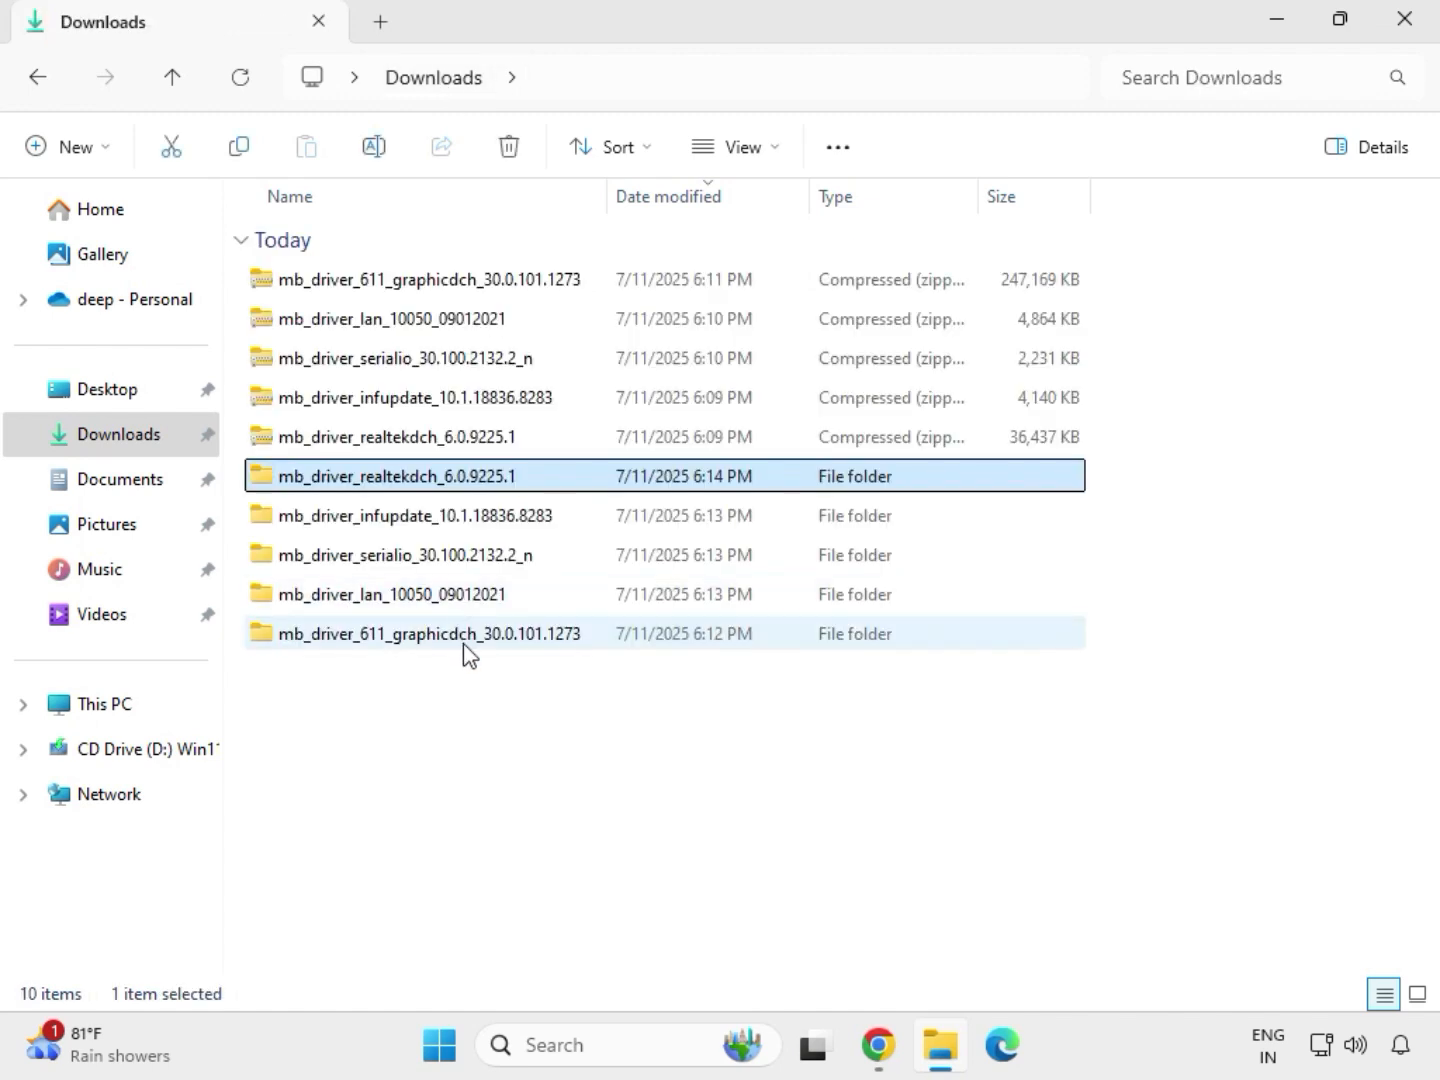
{"action": "left_click", "coordinate": [419, 641]}
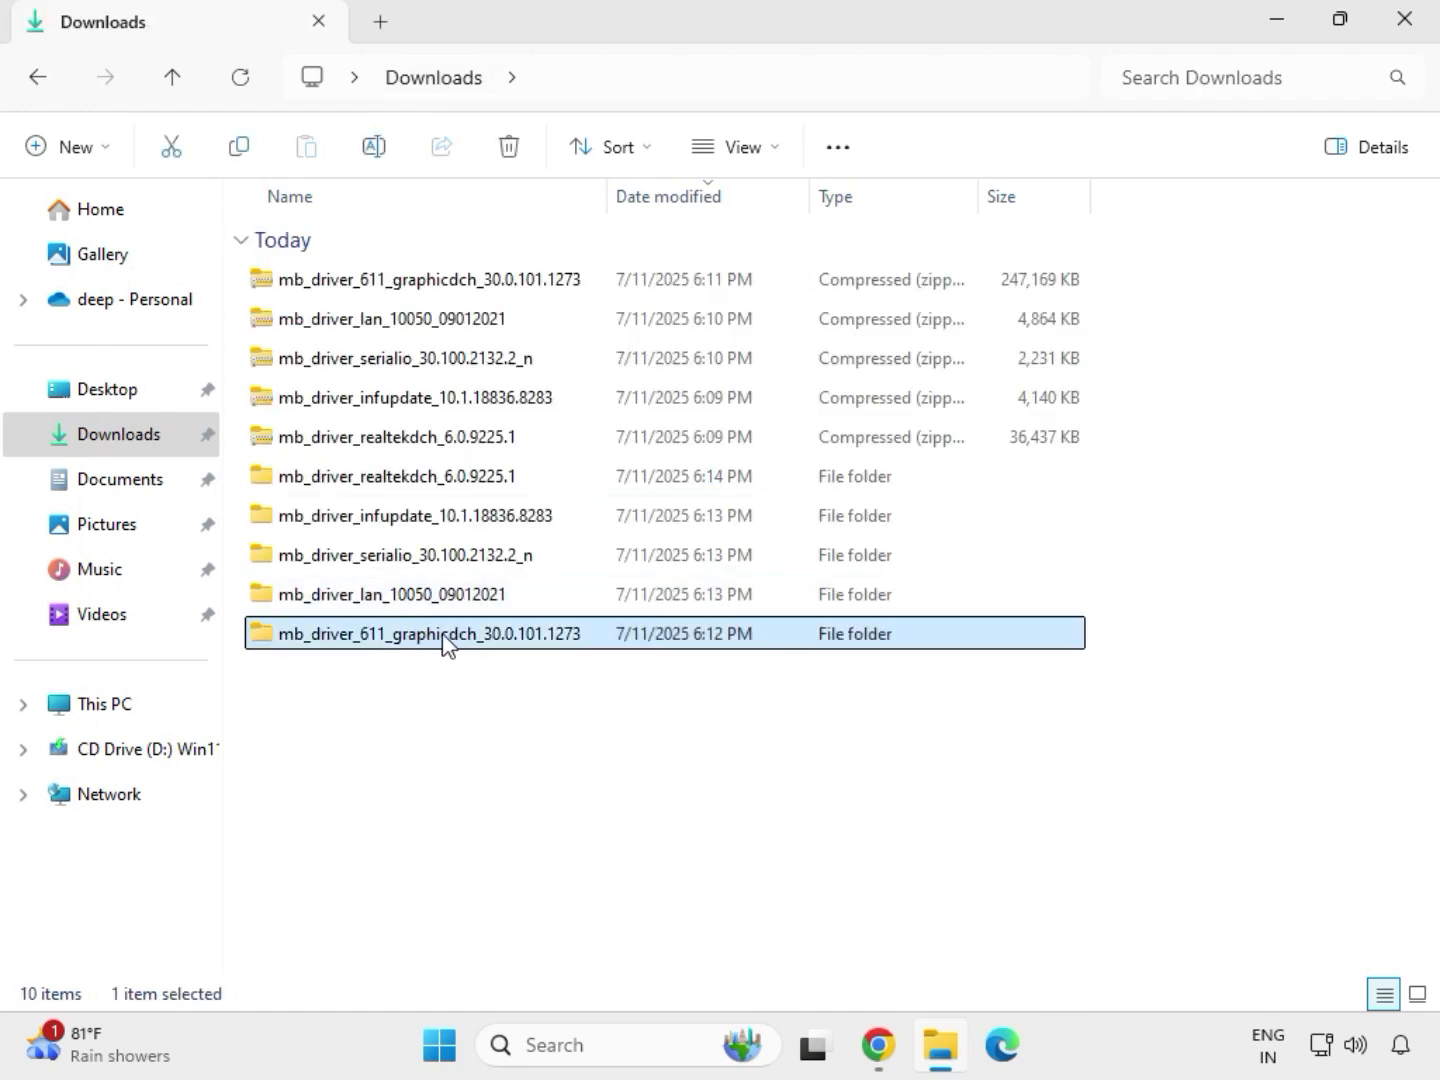
{"action": "double_click", "coordinate": [443, 644]}
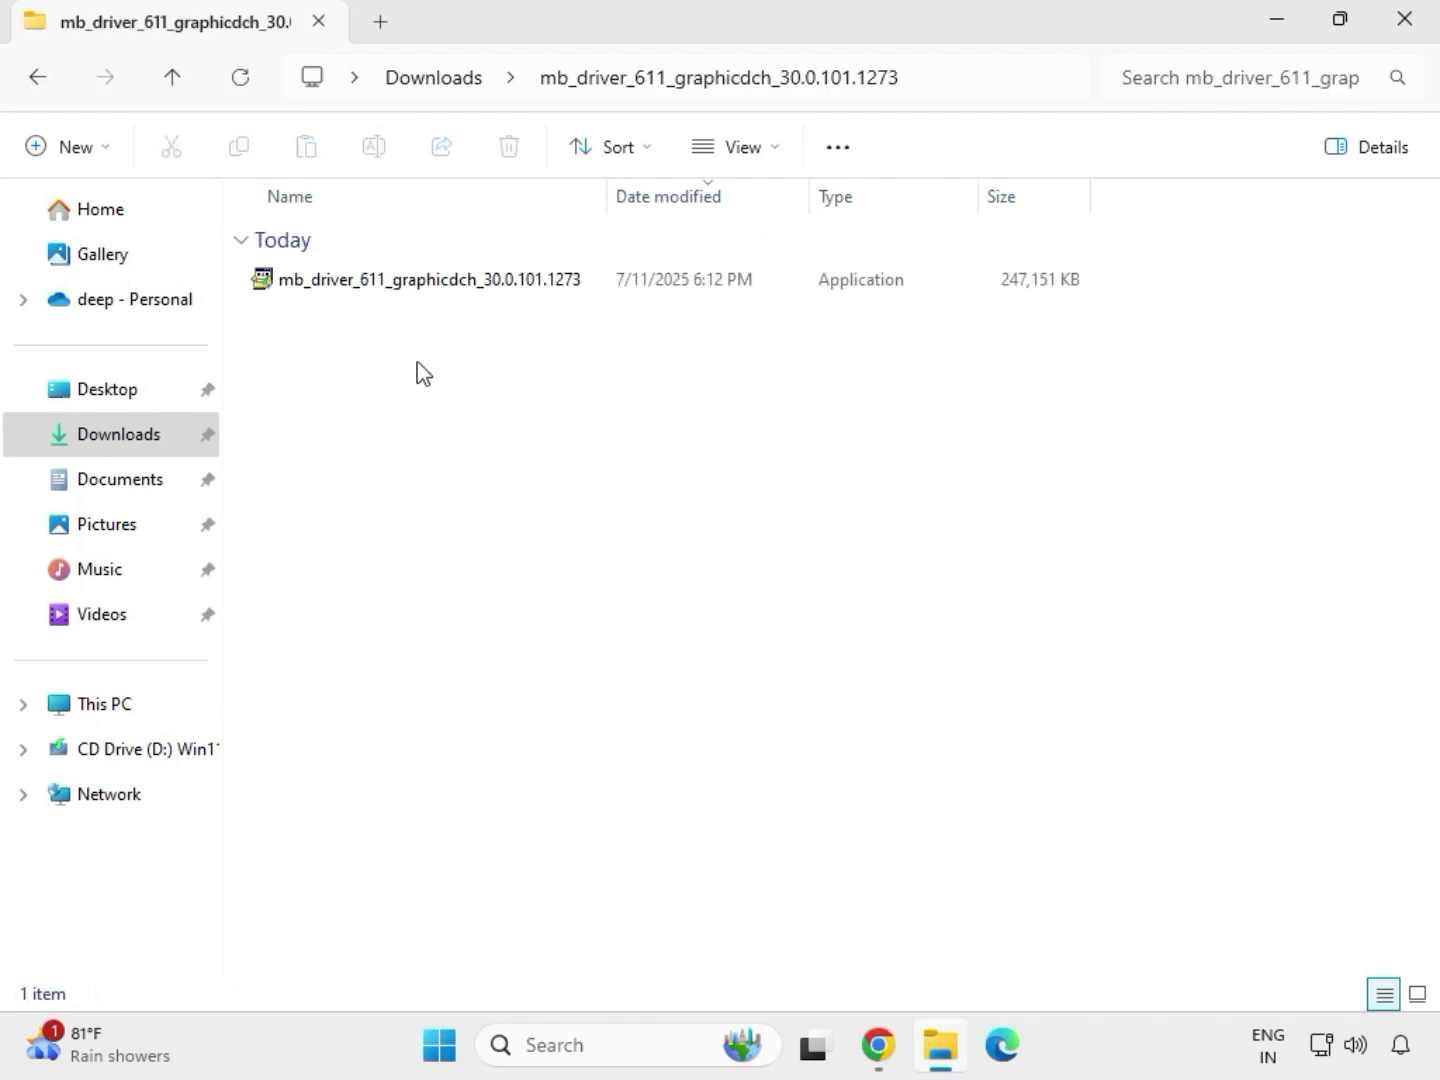
Run the graphics driver application as administrator again and allow 7z Setup SFX to make changes
{"action": "left_click", "coordinate": [395, 287]}
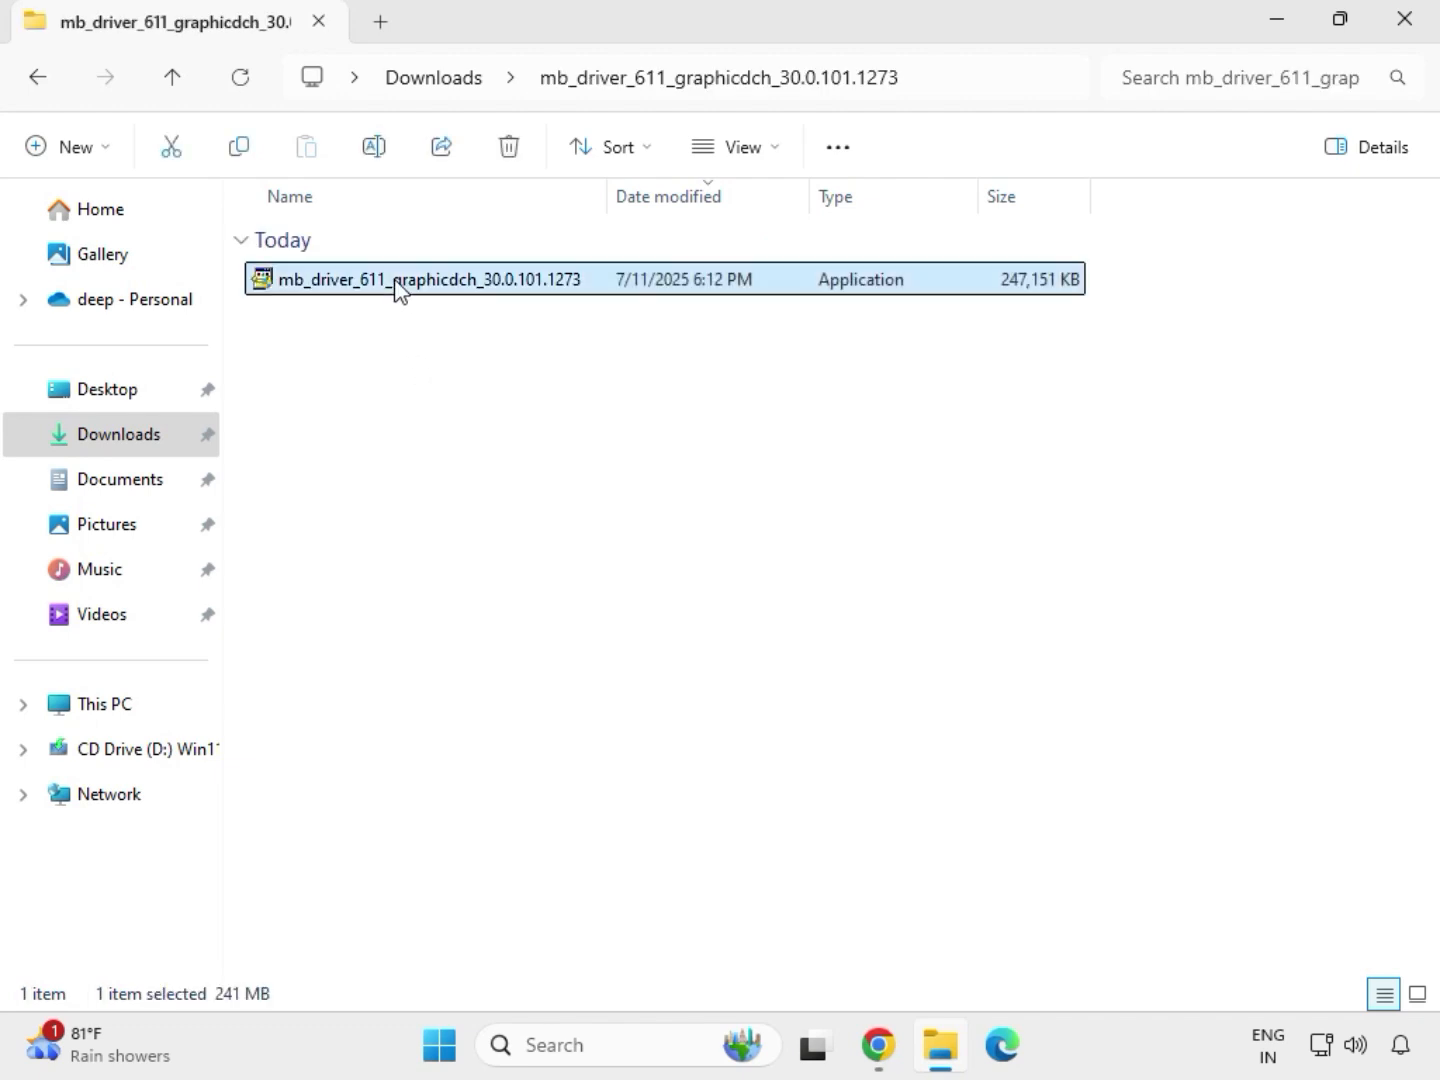
{"action": "right_click", "coordinate": [427, 330]}
{"action": "left_click", "coordinate": [549, 510]}
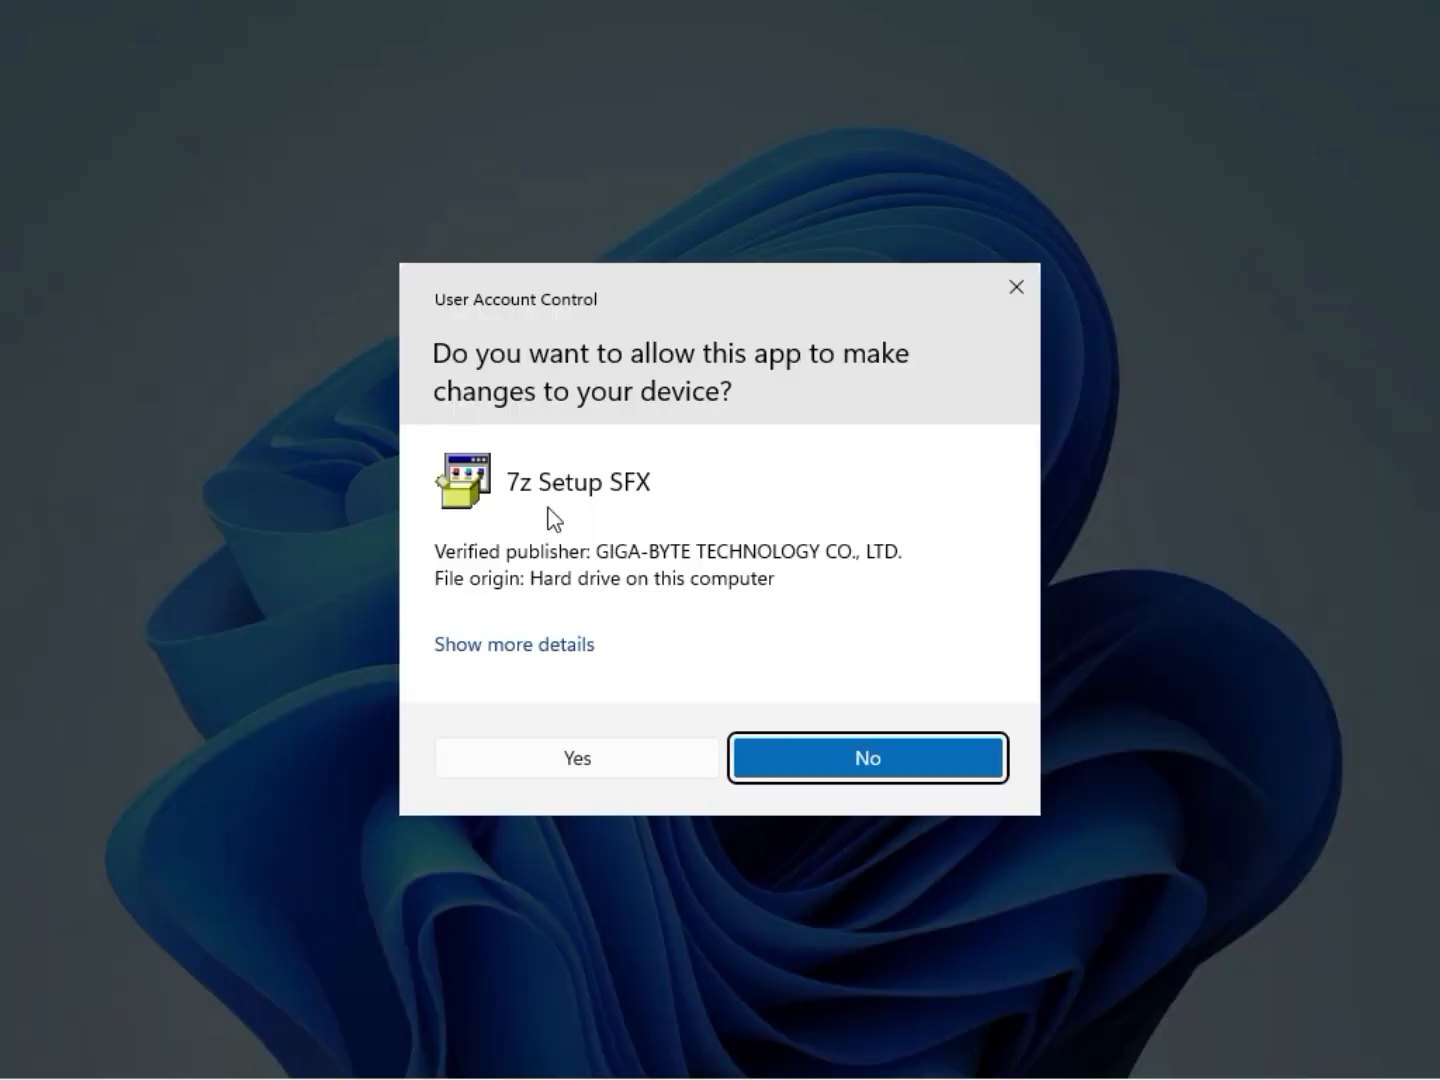
{"action": "left_click", "coordinate": [556, 757]}
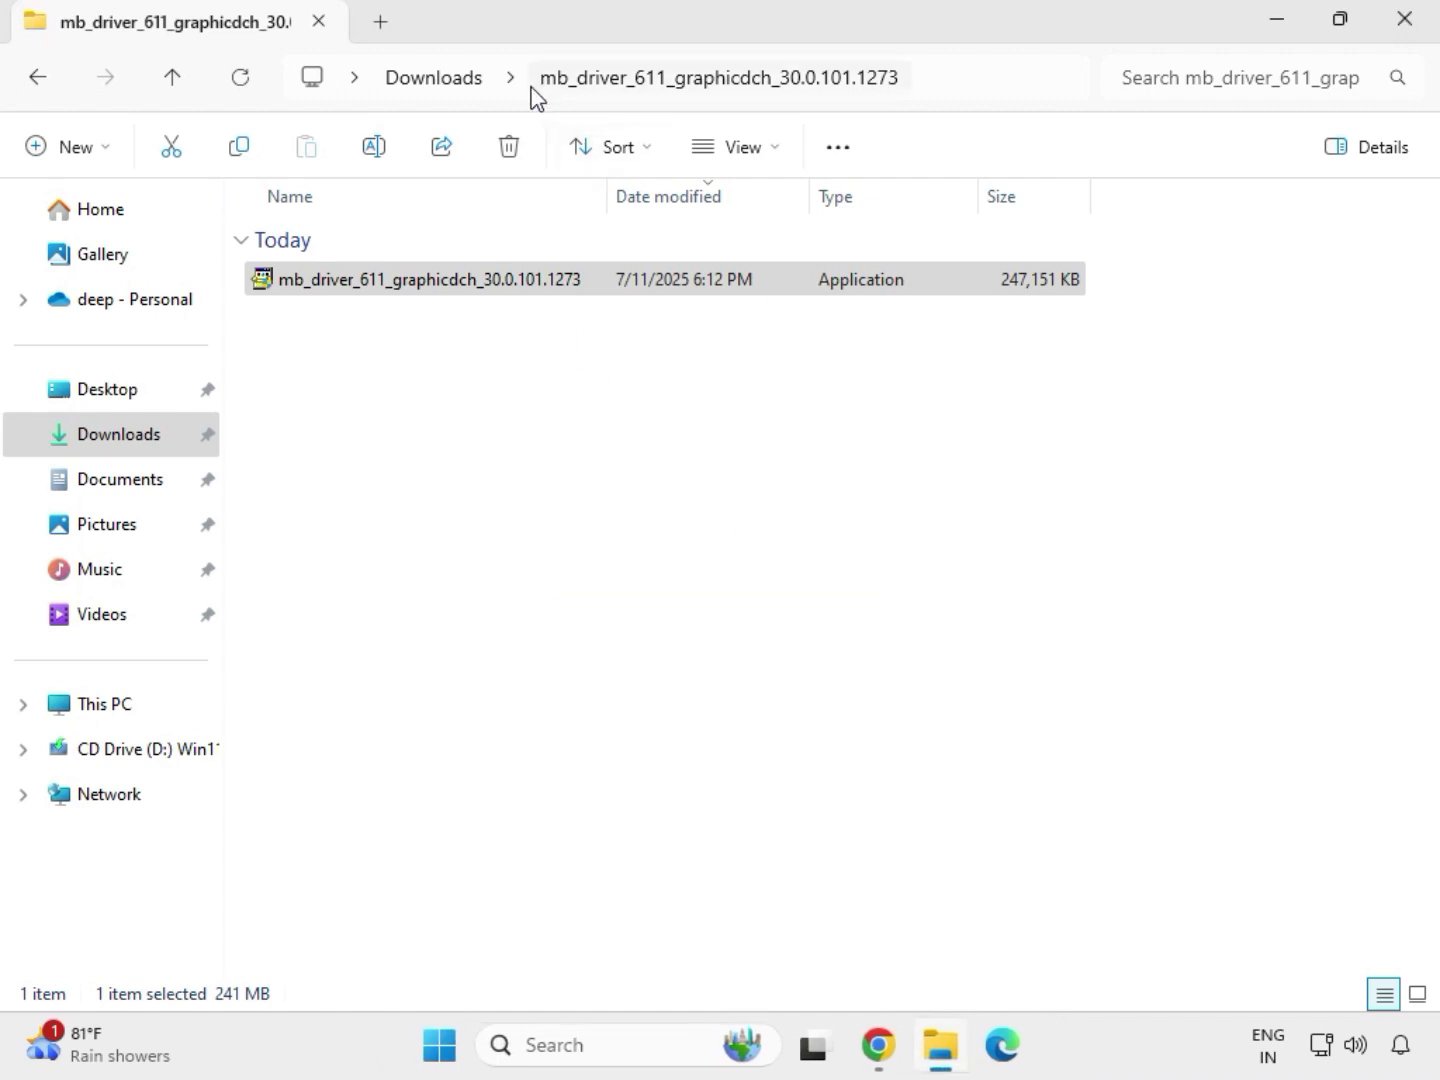
Return to Downloads and open the 9225.1_UAD_Win10_Win11_2021_0824_123850_WHQL_1458 folder inside the extracted mb_driver_realtekdch_6.0.9225.1 folder
{"action": "left_click", "coordinate": [449, 80]}
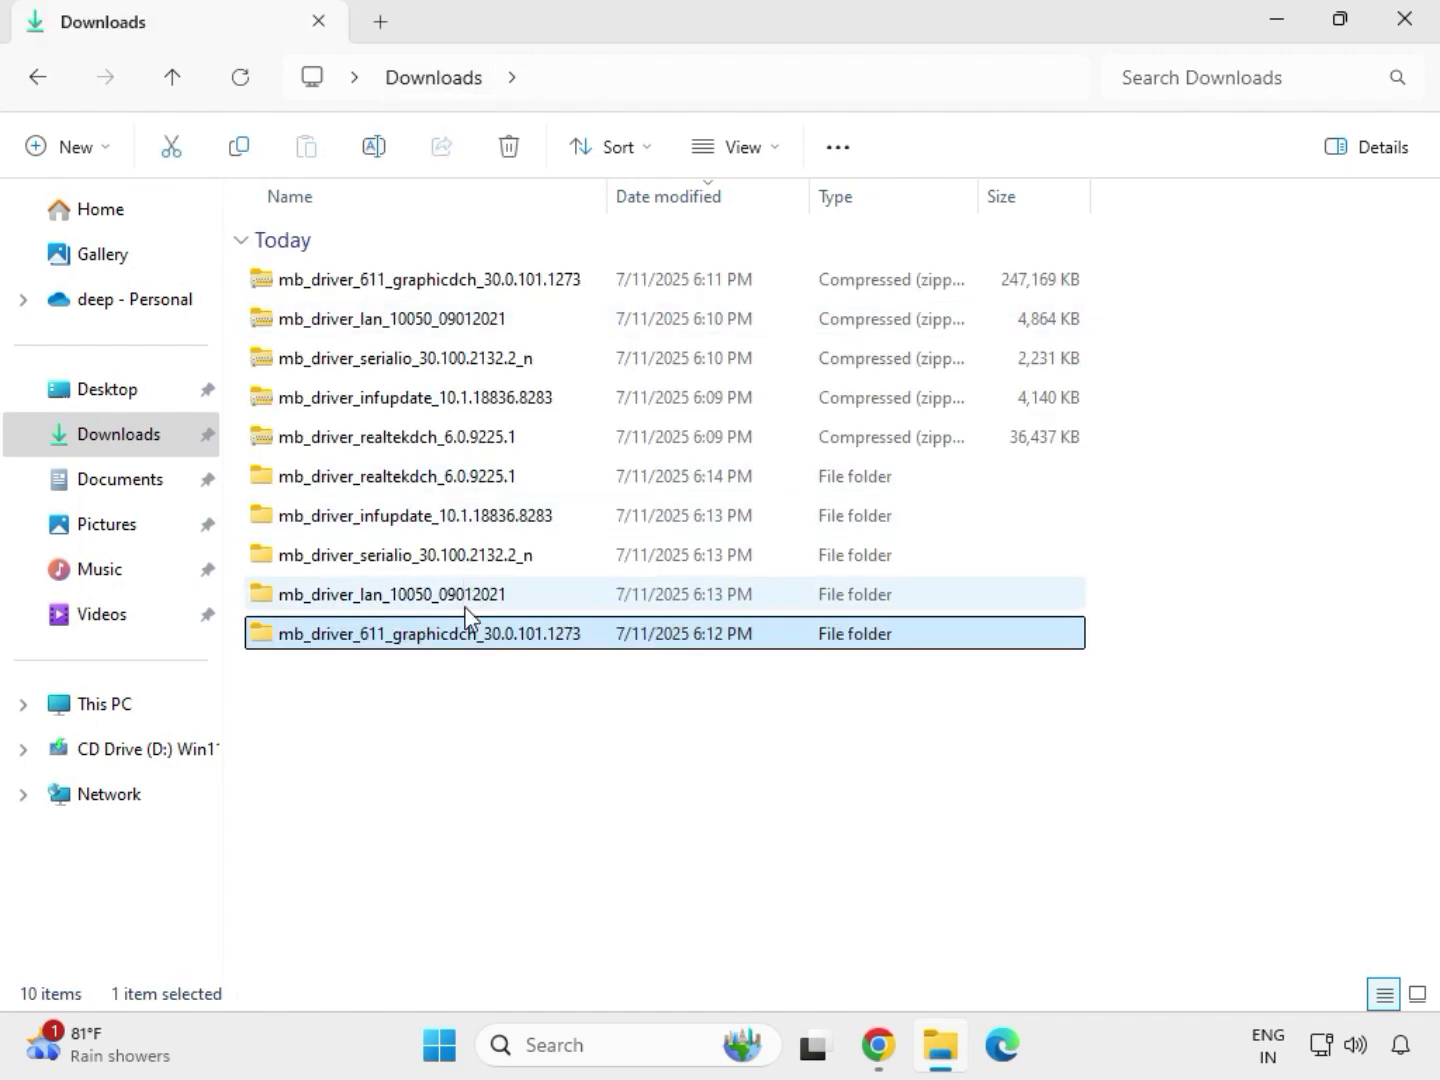
{"action": "double_click", "coordinate": [443, 472]}
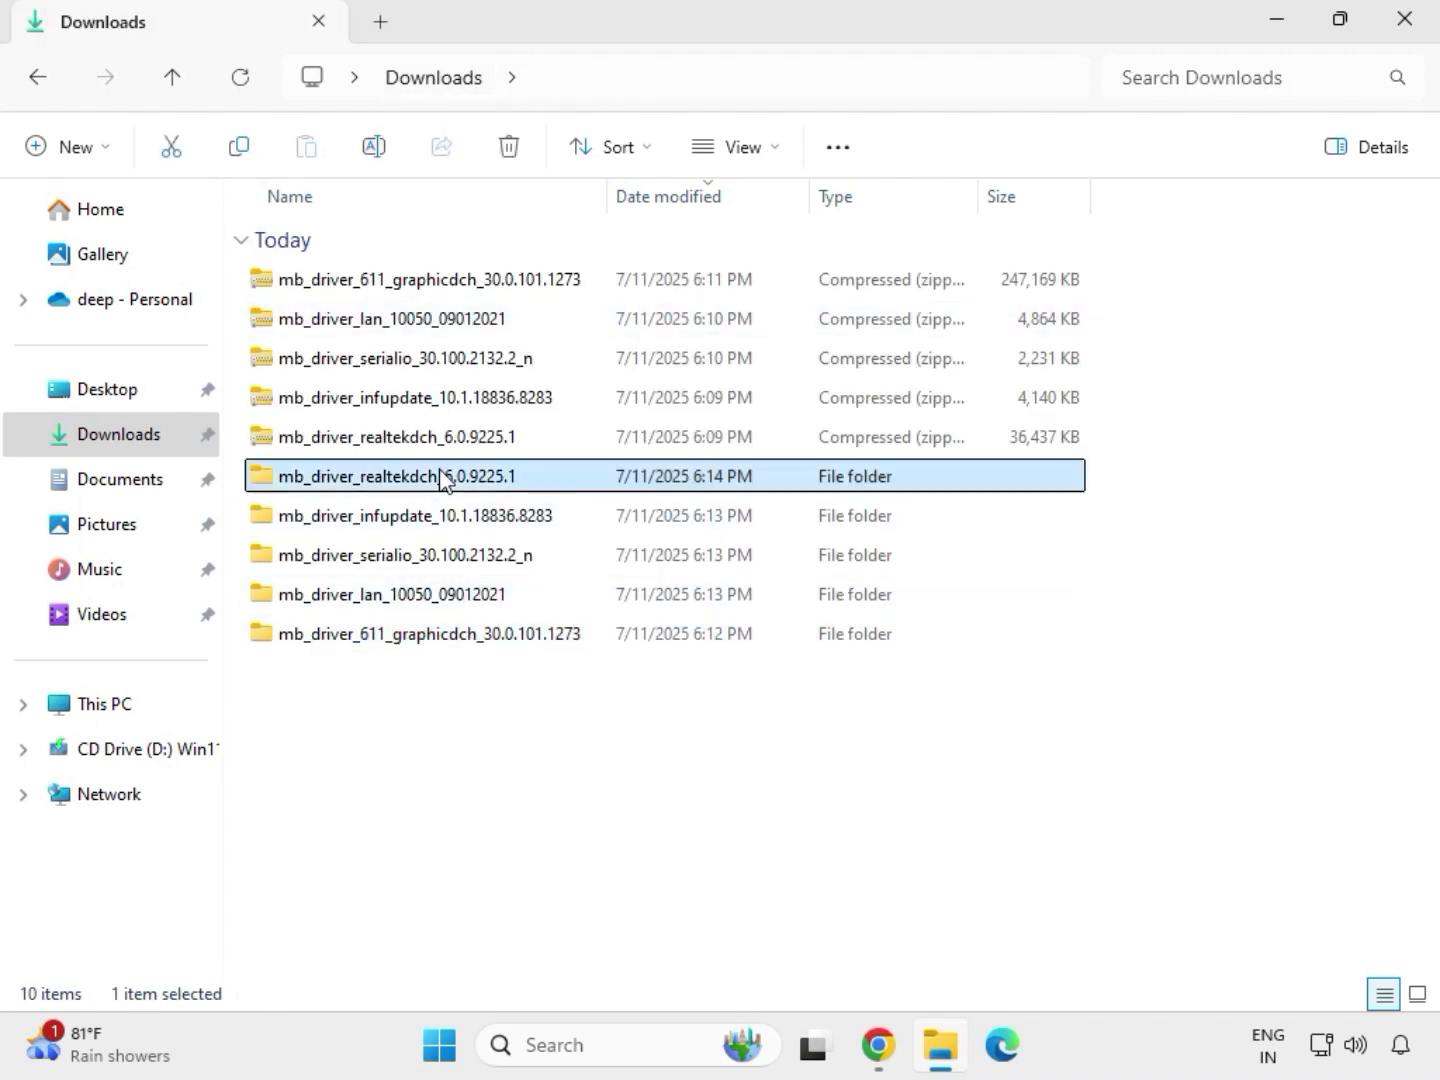
{"action": "double_click", "coordinate": [421, 280]}
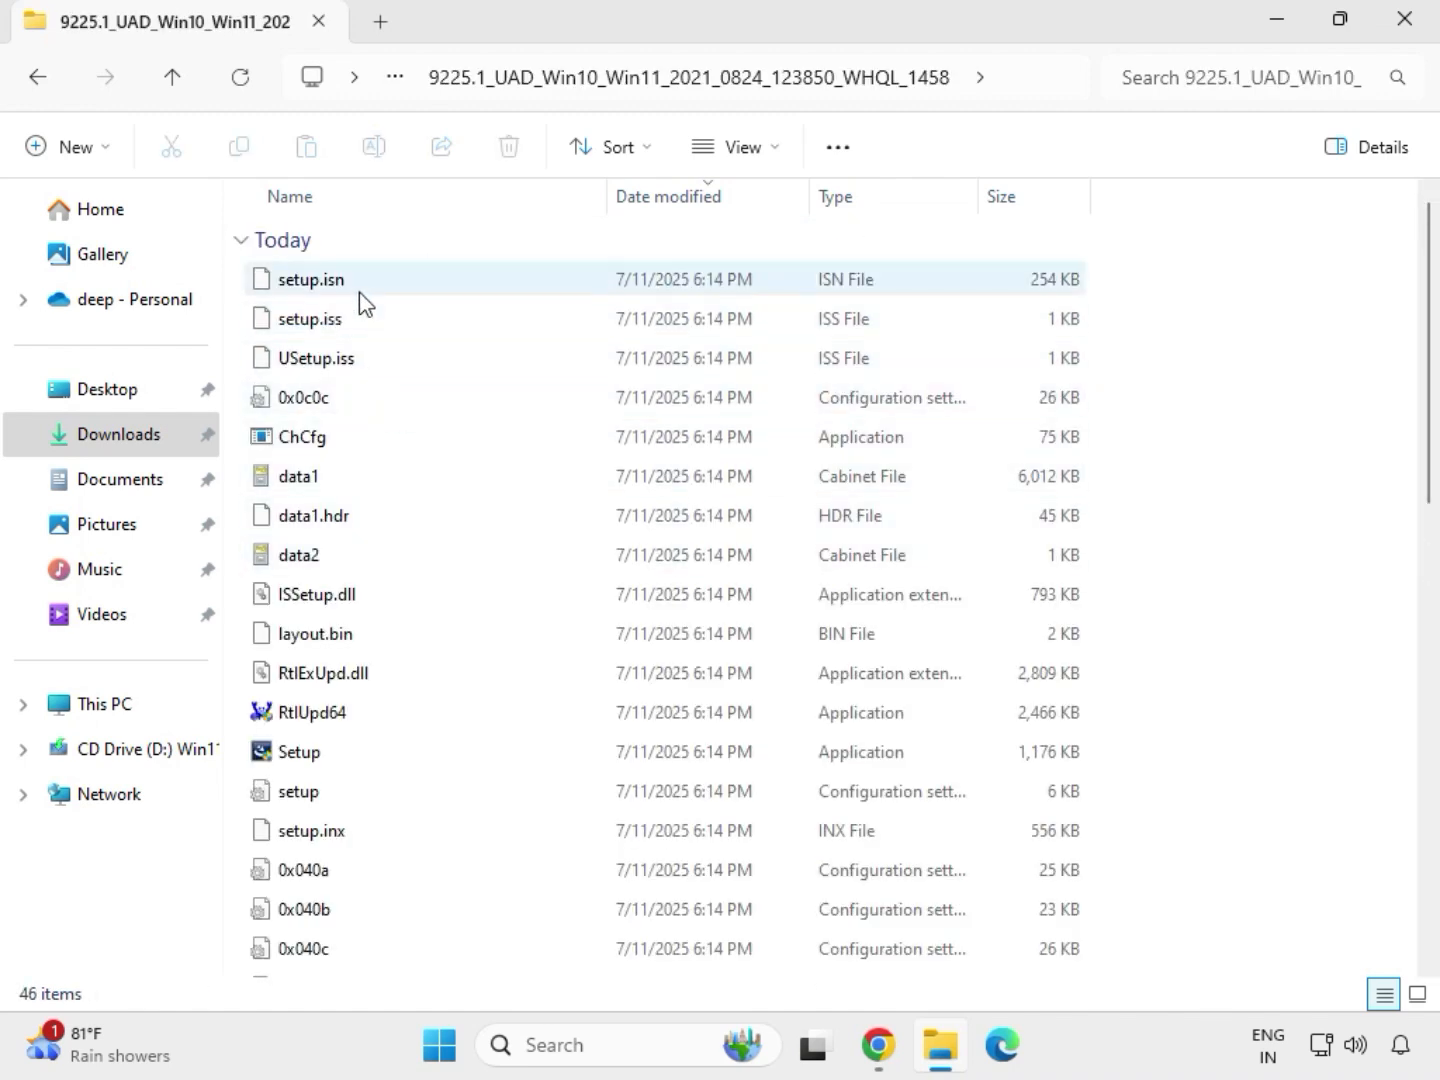
Run the Realtek audio Setup application as administrator and allow it to make changes
{"action": "left_click", "coordinate": [304, 758]}
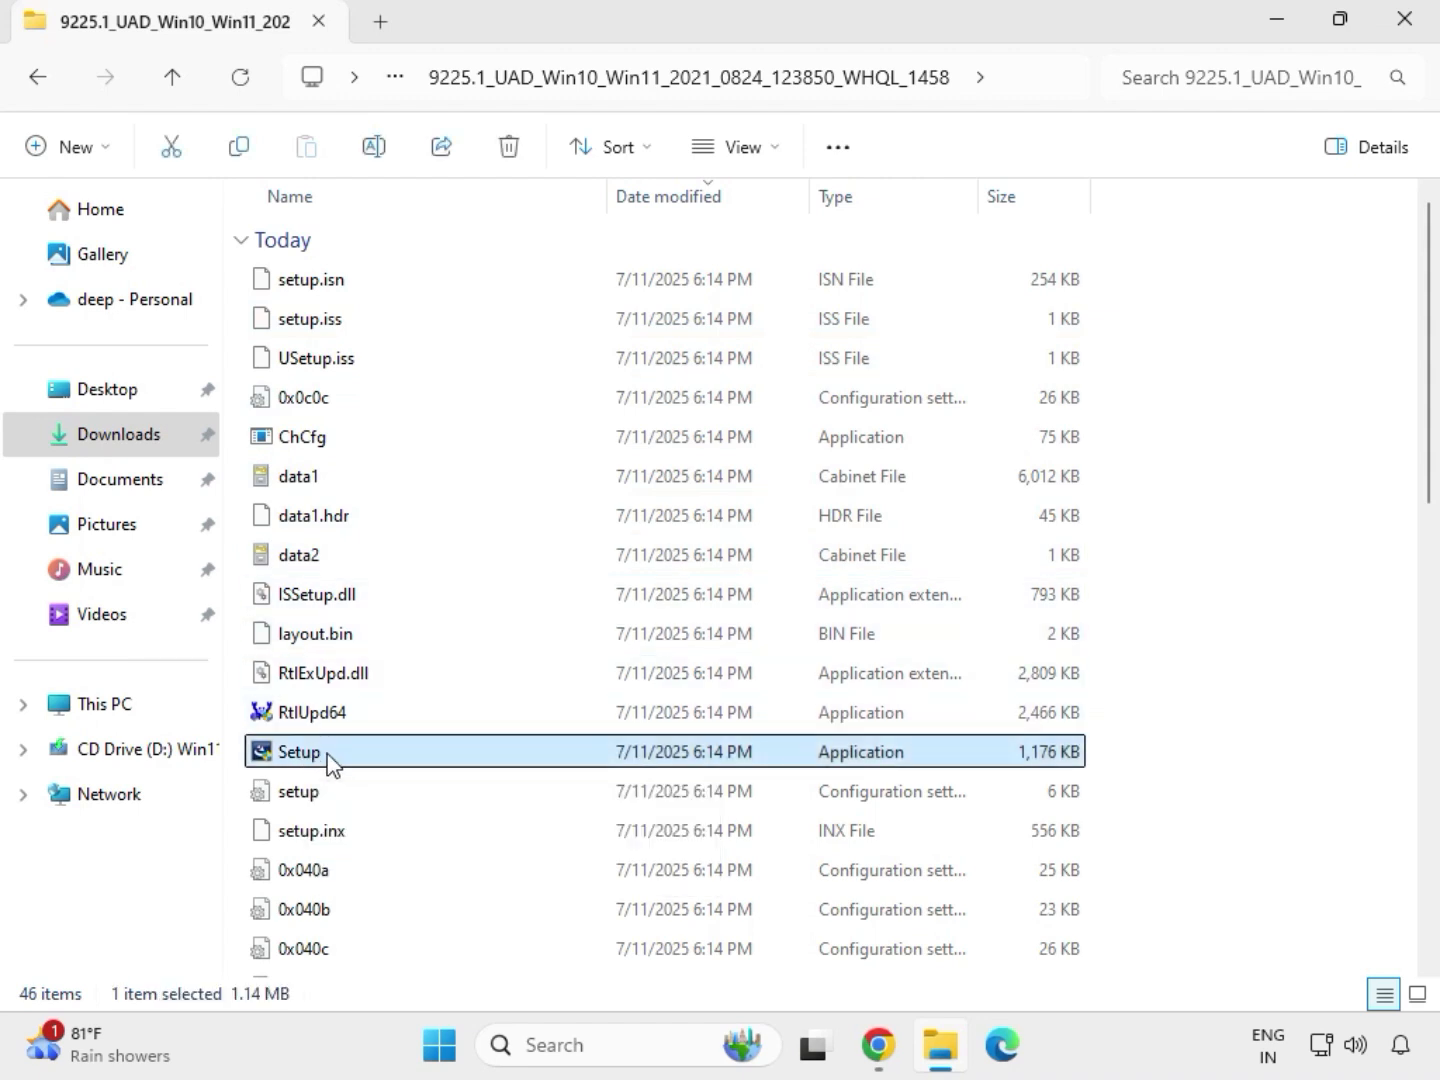
{"action": "right_click", "coordinate": [329, 761]}
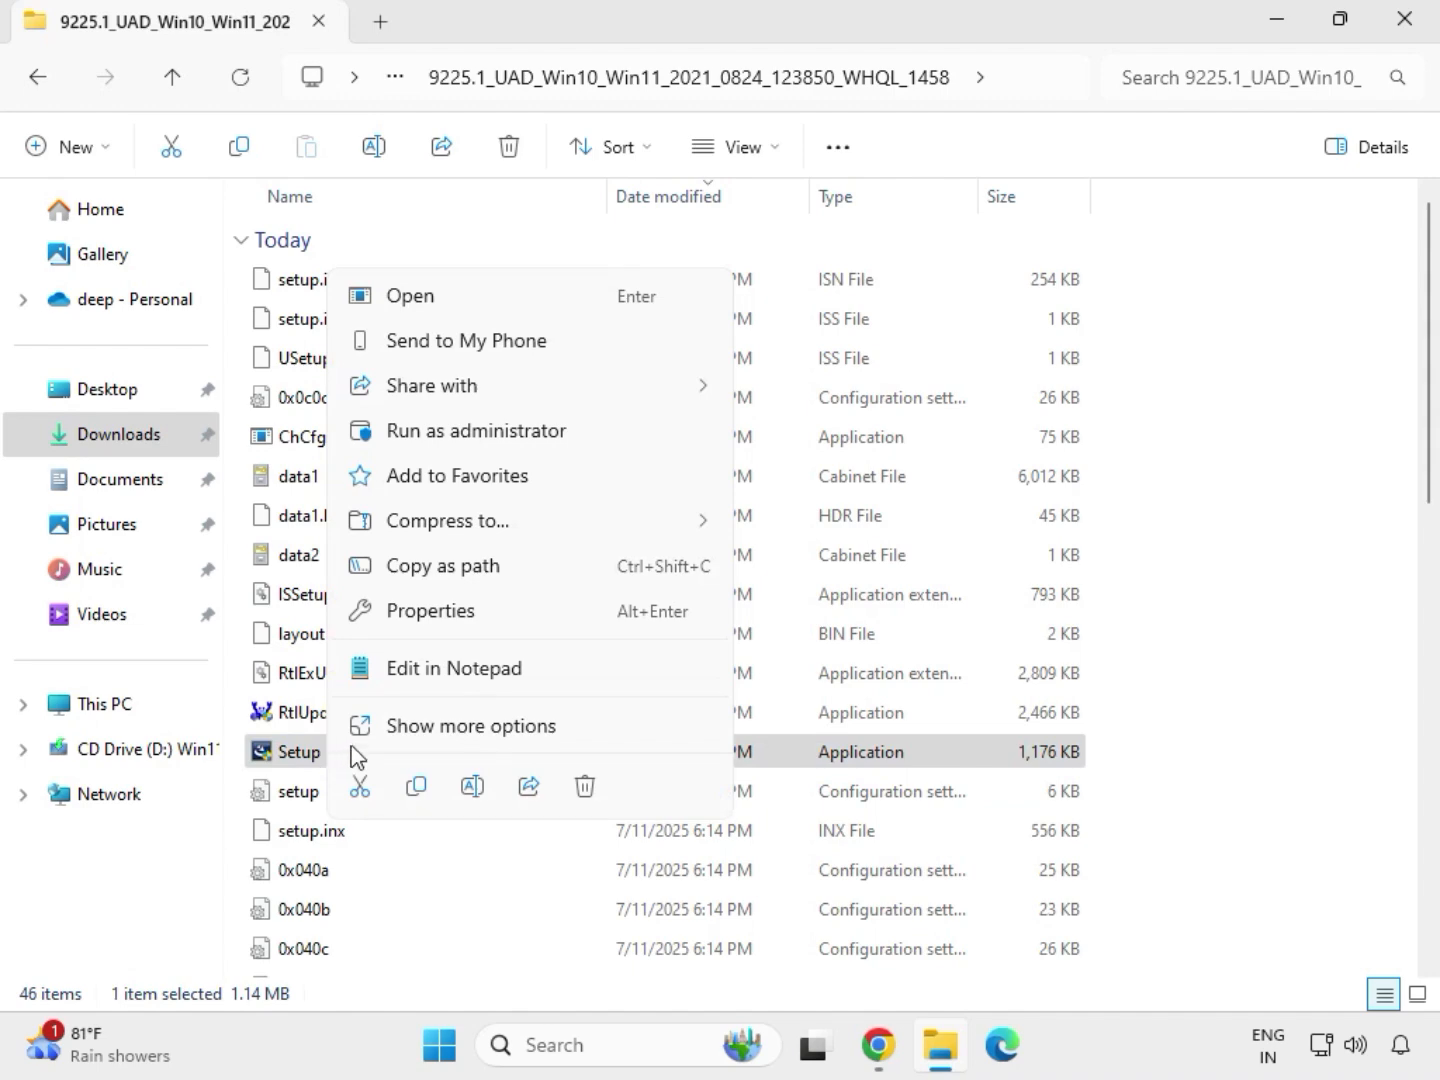
{"action": "left_click", "coordinate": [445, 436]}
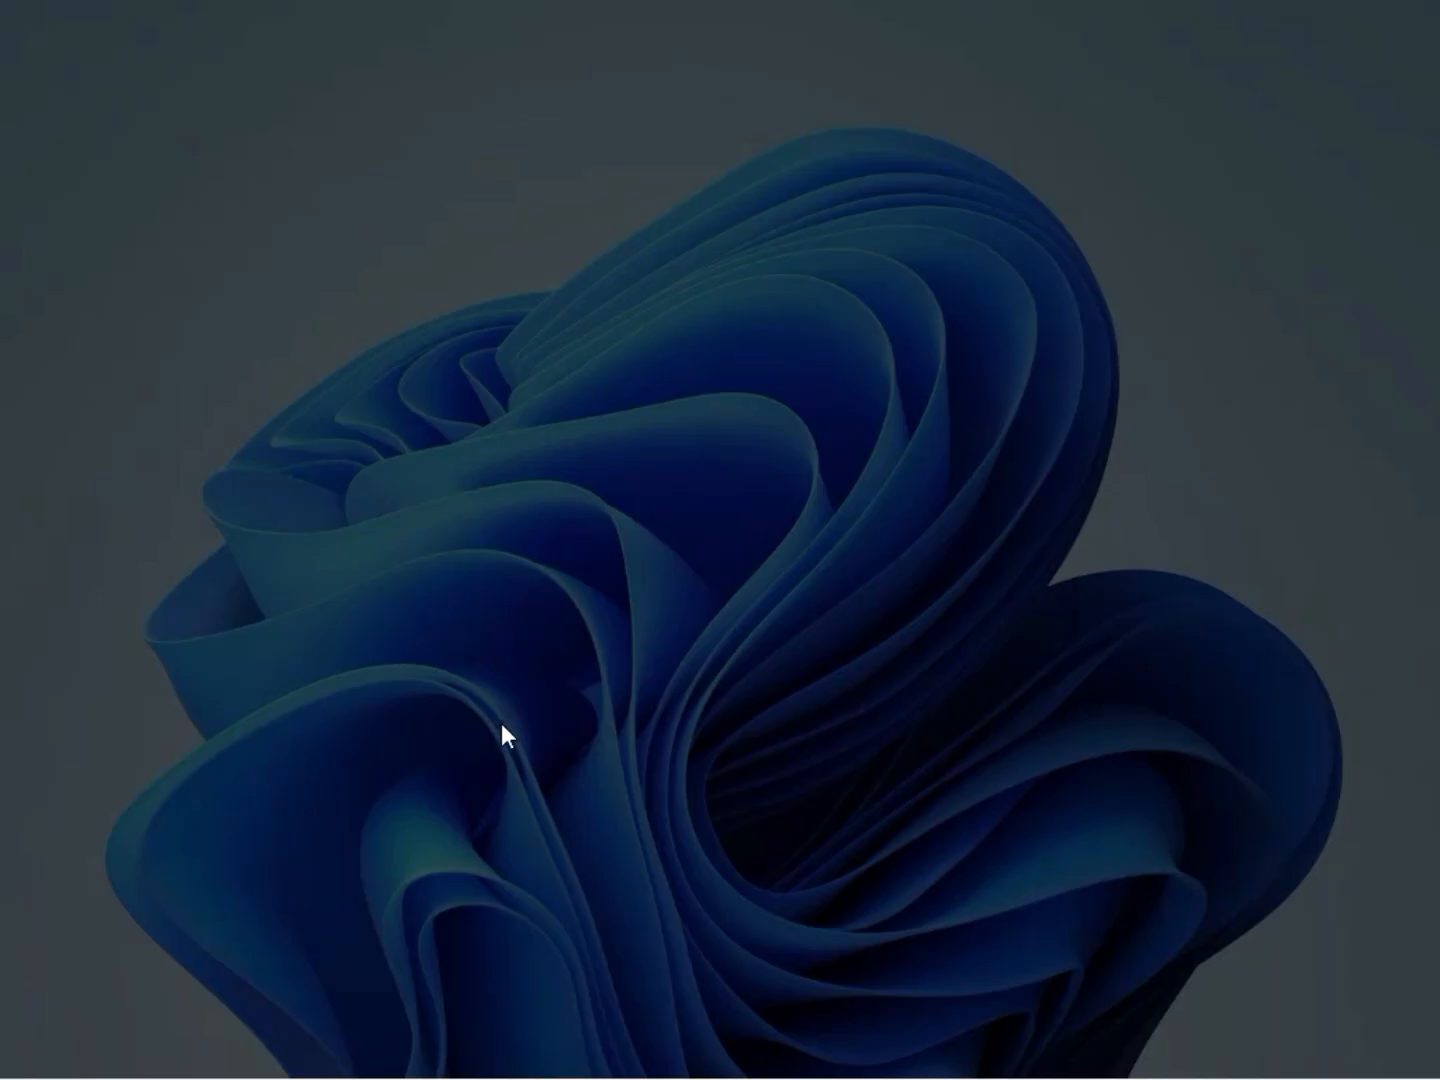
{"action": "left_click", "coordinate": [510, 751]}
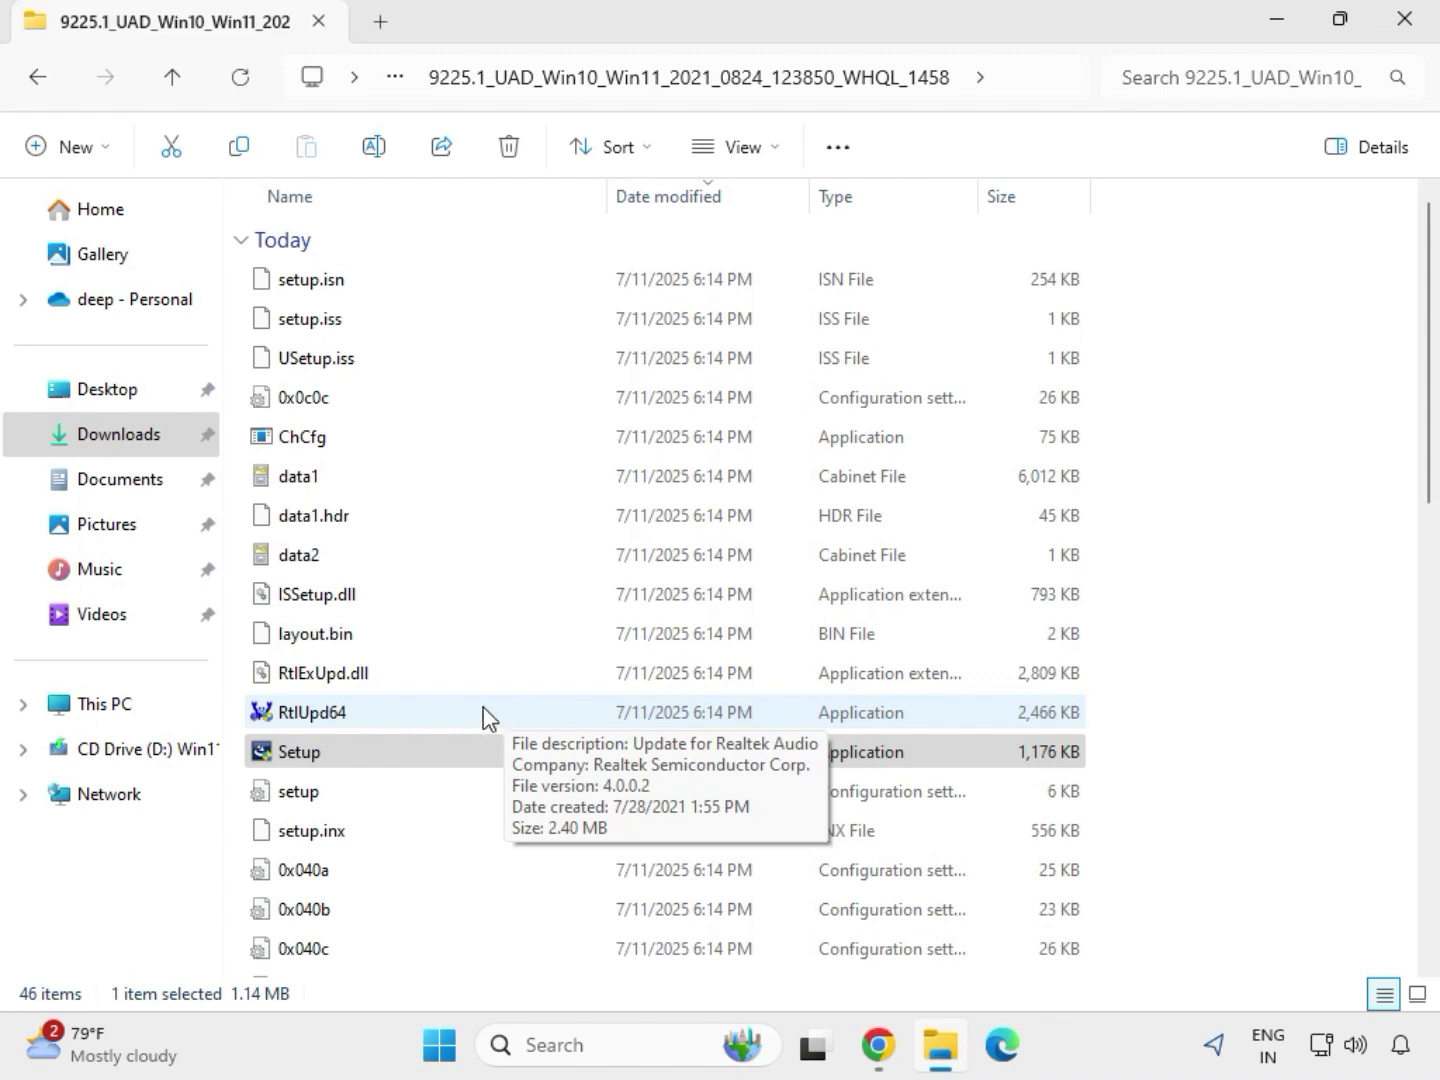
Bring up the Realtek Audio Driver 6.0.9225.1 setup wizard, proceed through its maintenance and finish it
{"action": "mouse_move", "coordinate": [1042, 1067]}
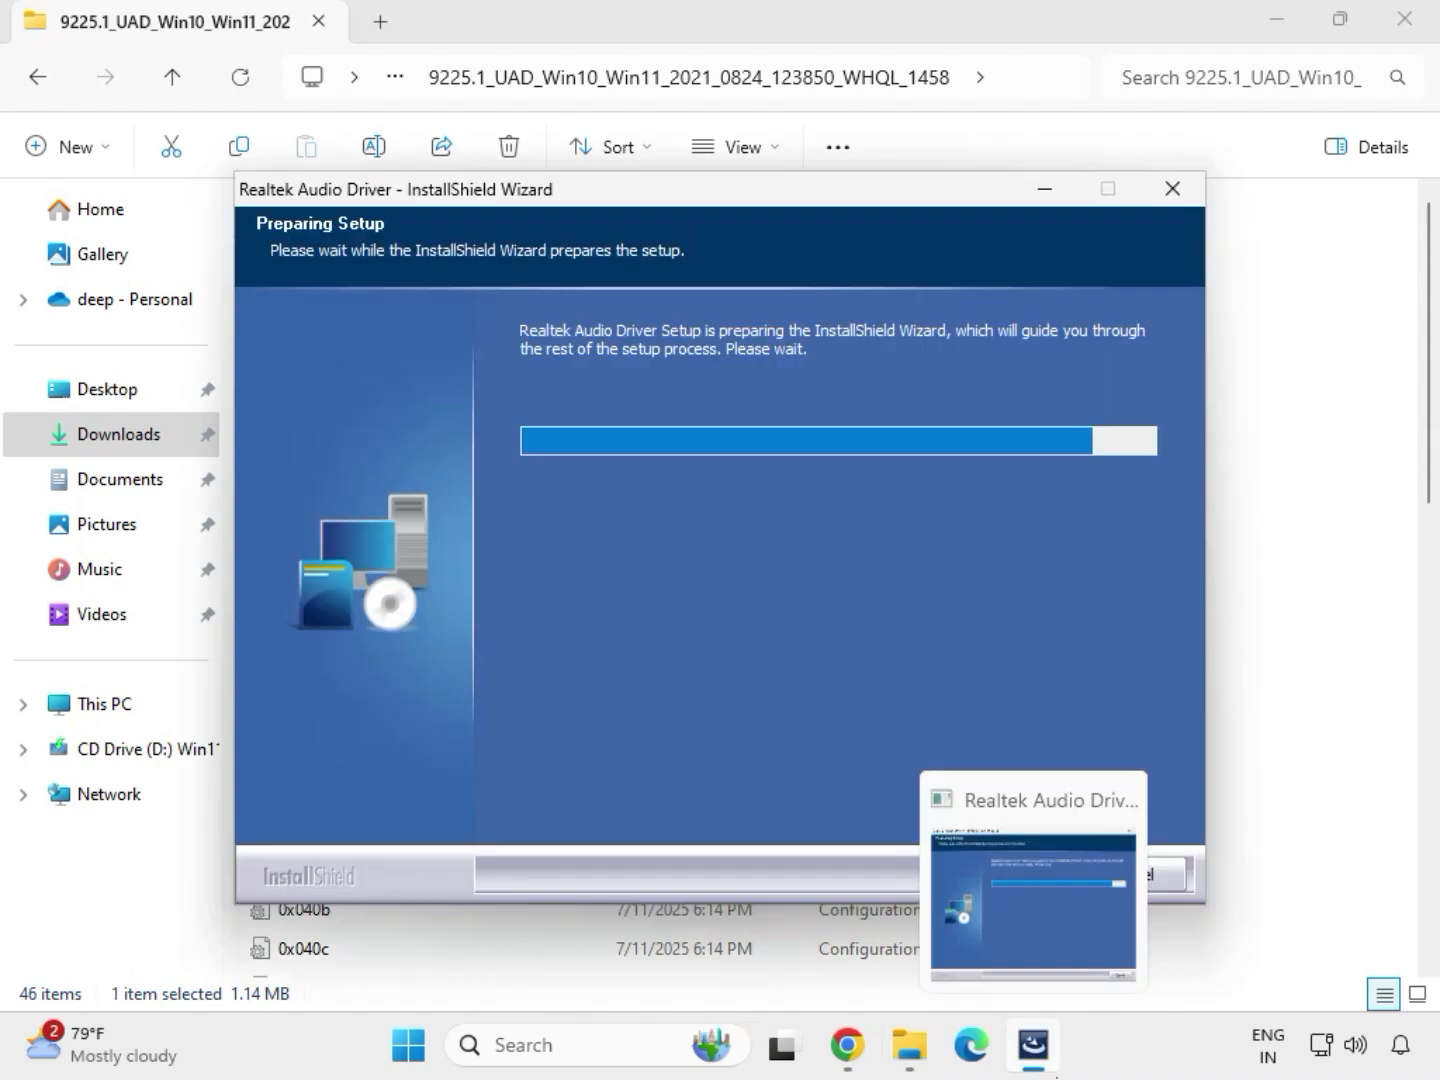
{"action": "left_click", "coordinate": [964, 889]}
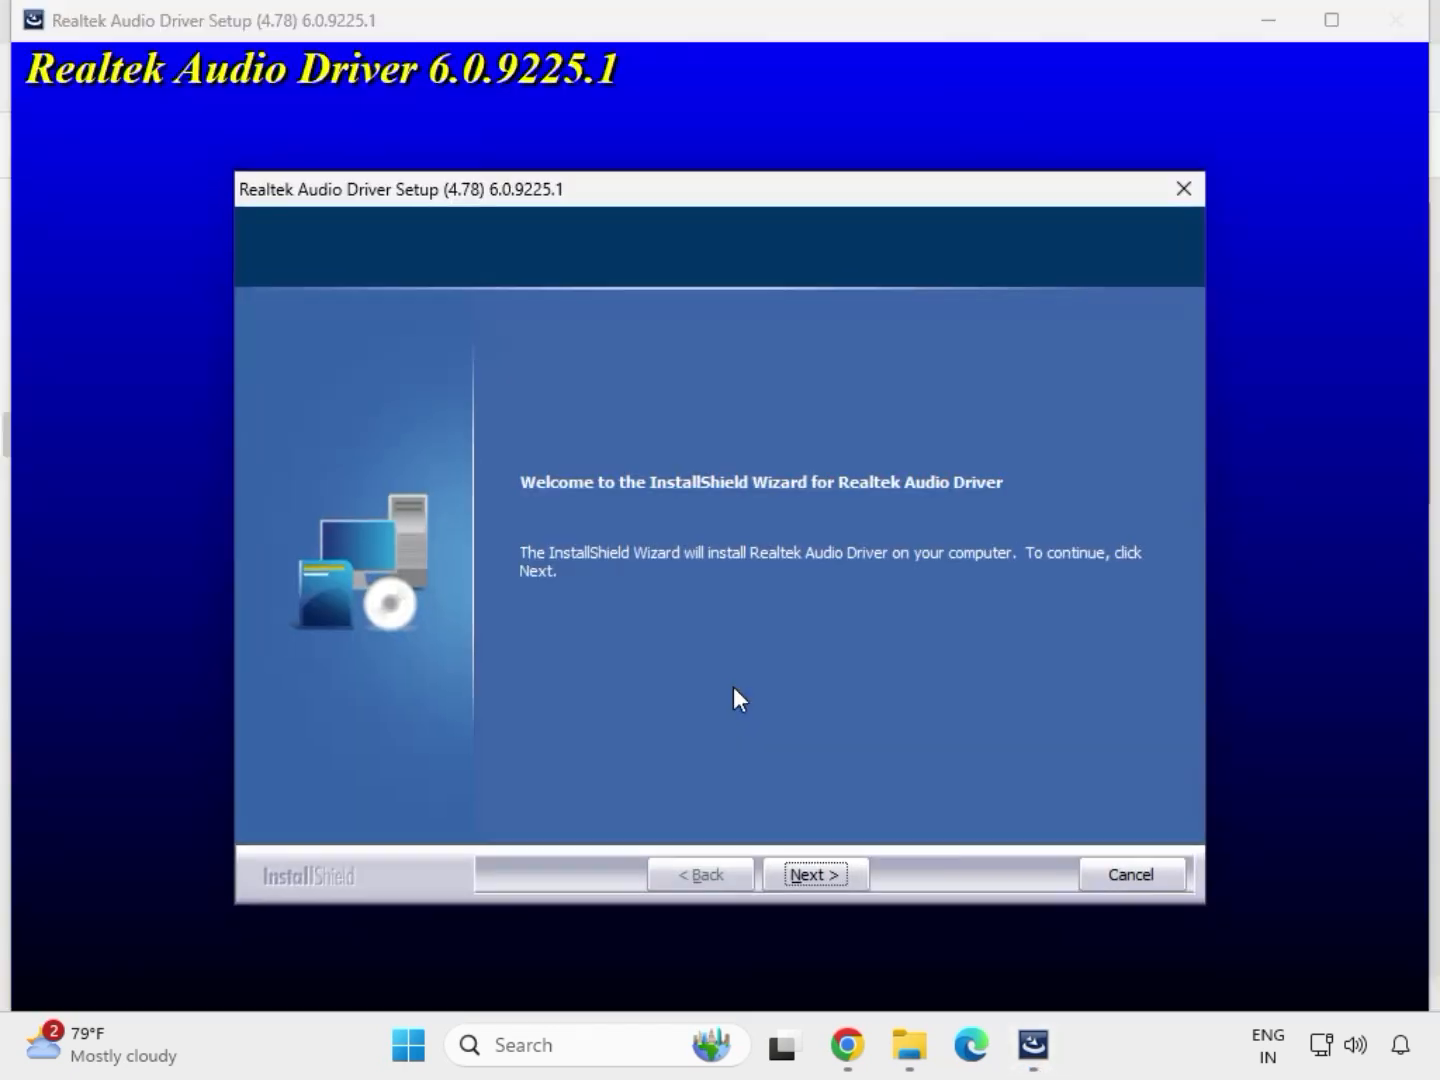
{"action": "left_click", "coordinate": [814, 874]}
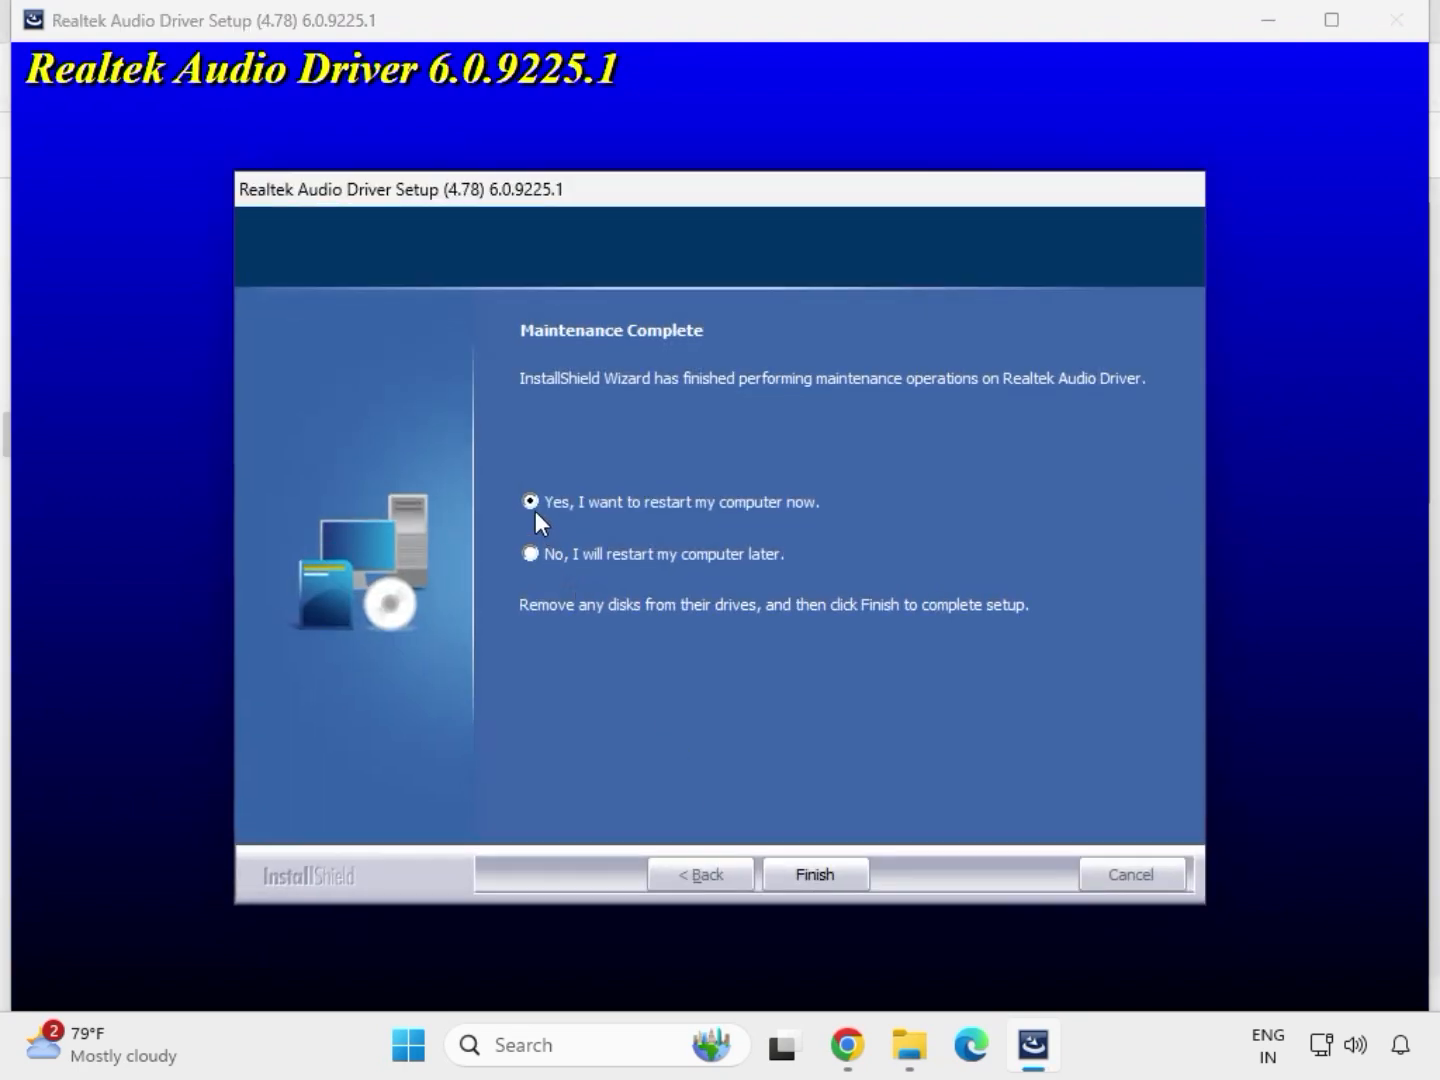
{"action": "left_click", "coordinate": [810, 873]}
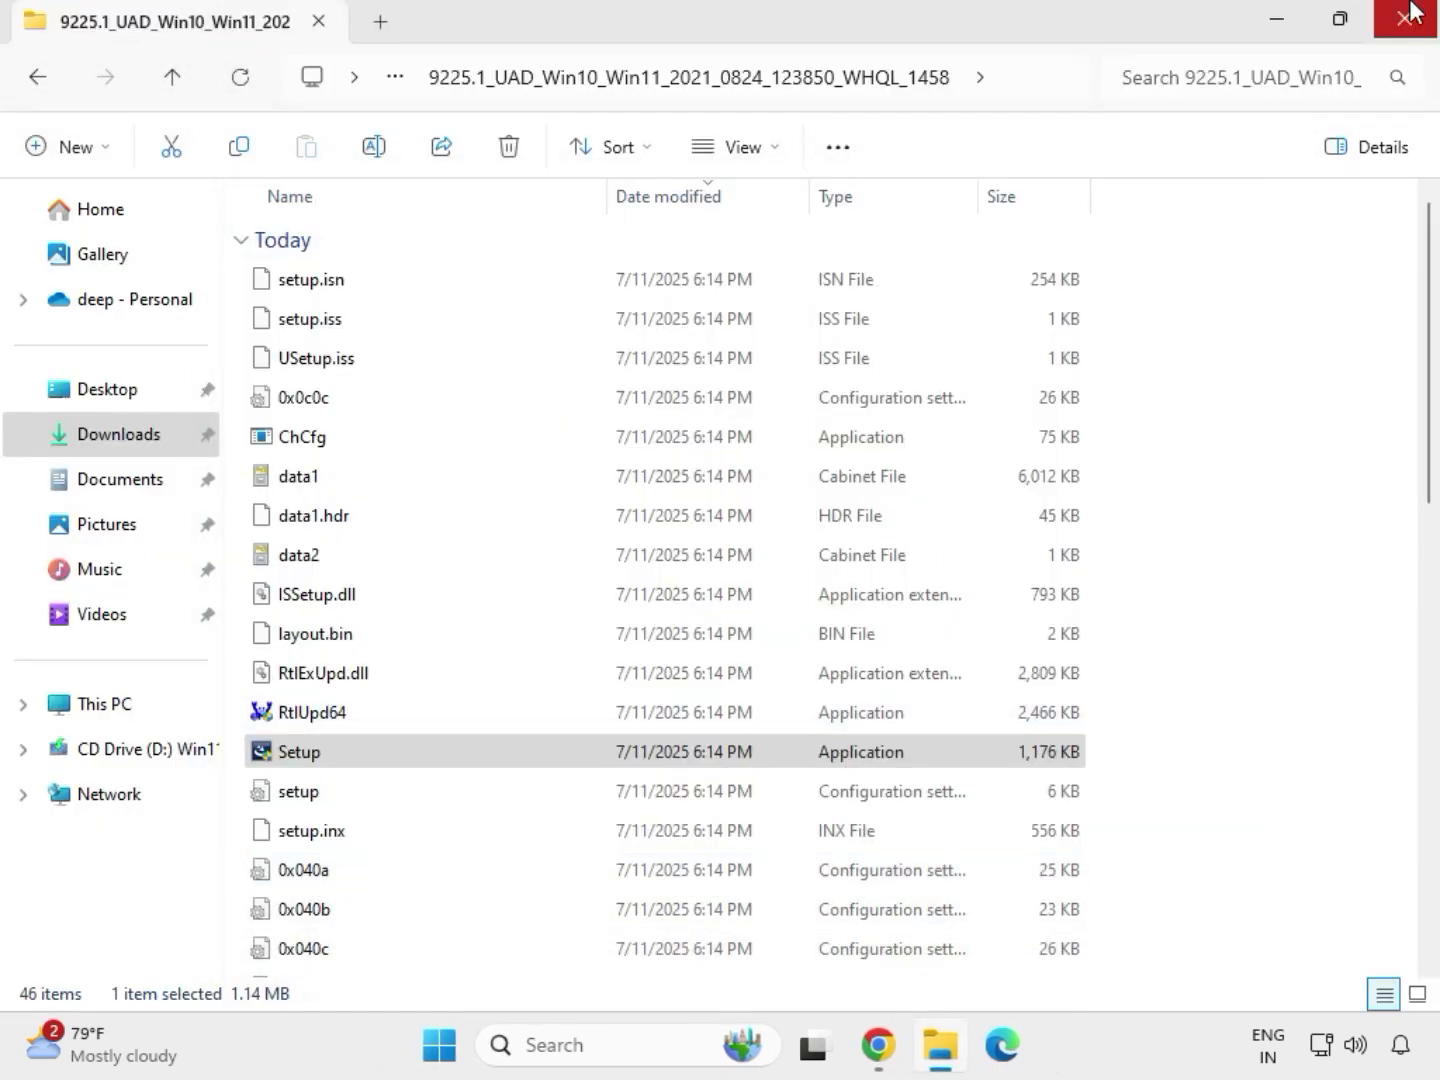